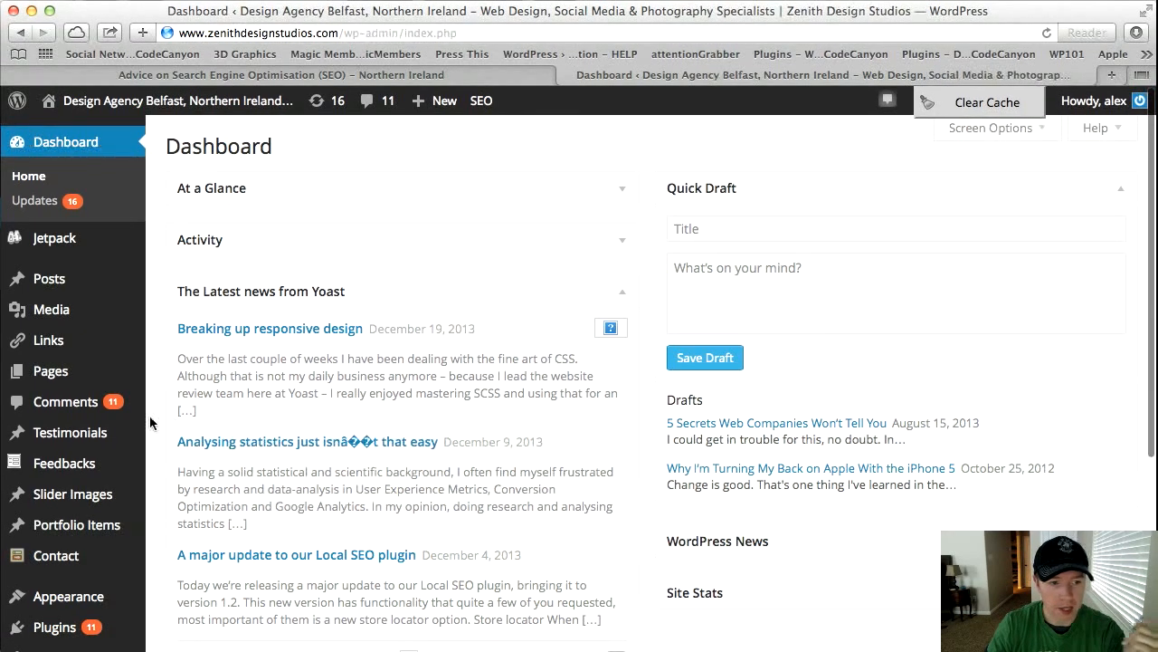
Search the installable plugins for "SEO by Yoast" and highlight the WordPress SEO by Yoast result.
{"action": "scroll", "coordinate": [80, 591], "scroll_direction": "down", "scroll_amount": 1}
{"action": "mouse_move", "coordinate": [80, 590]}
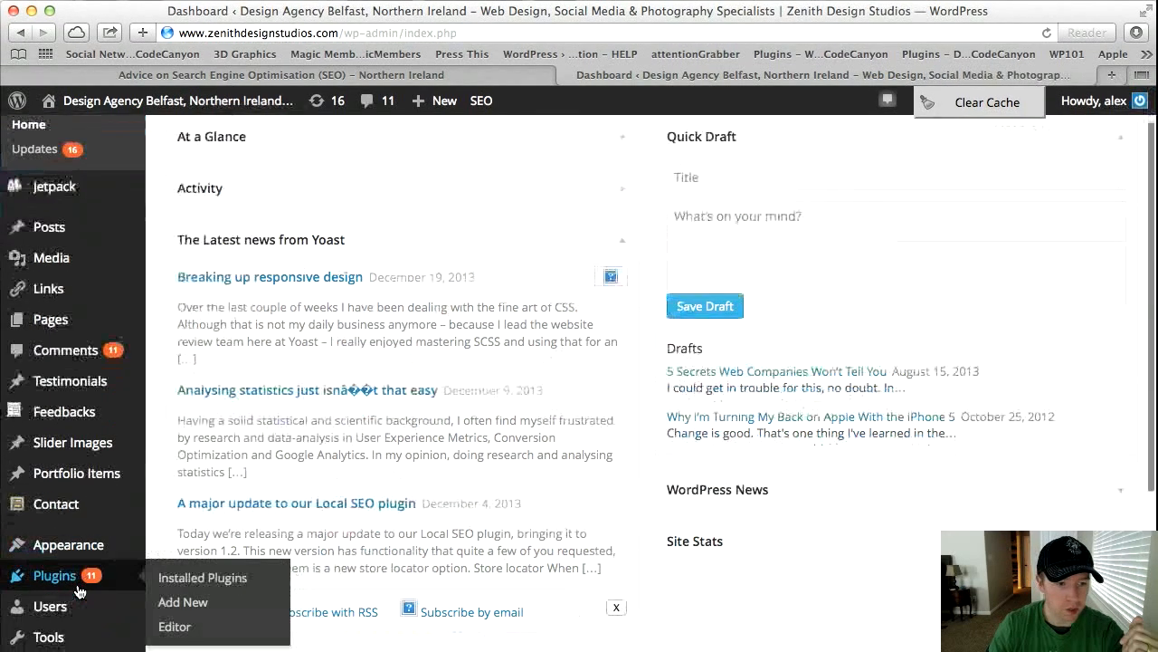
{"action": "left_click", "coordinate": [195, 603]}
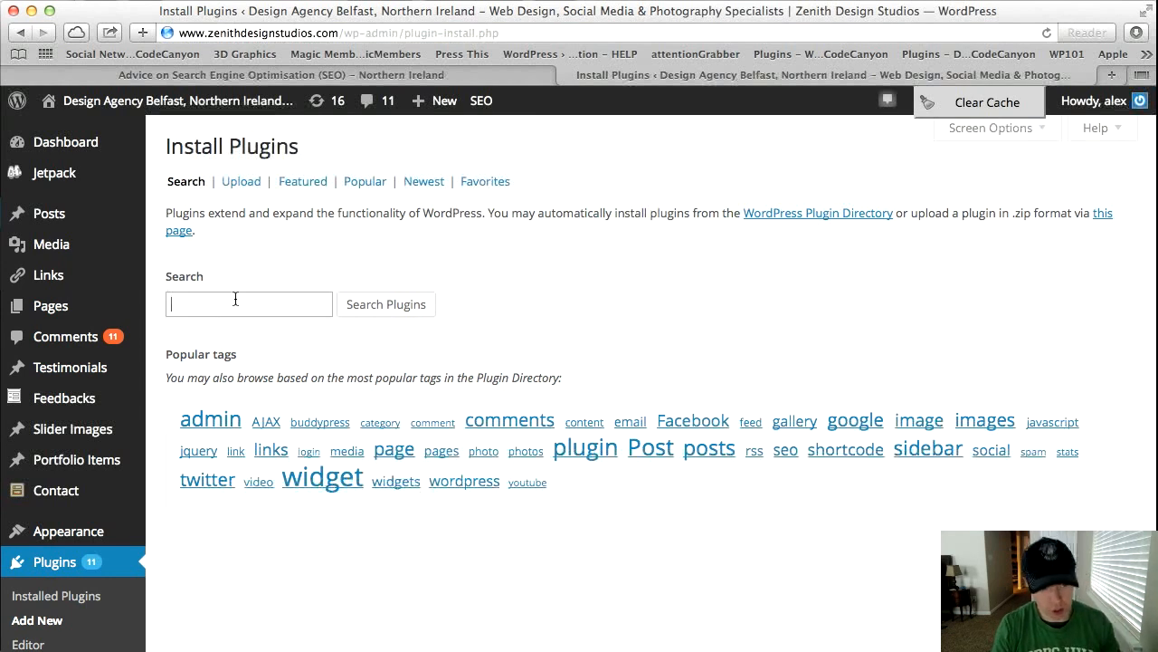
{"action": "type", "text": "SEO by Yoast"}
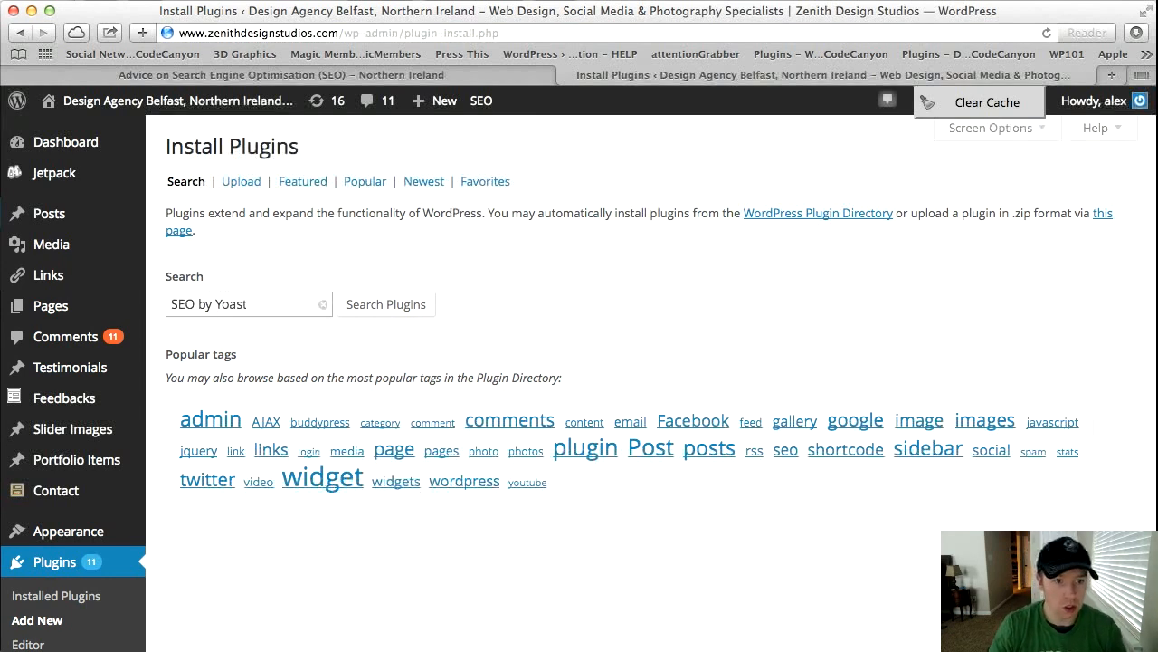
{"action": "left_click", "coordinate": [383, 316]}
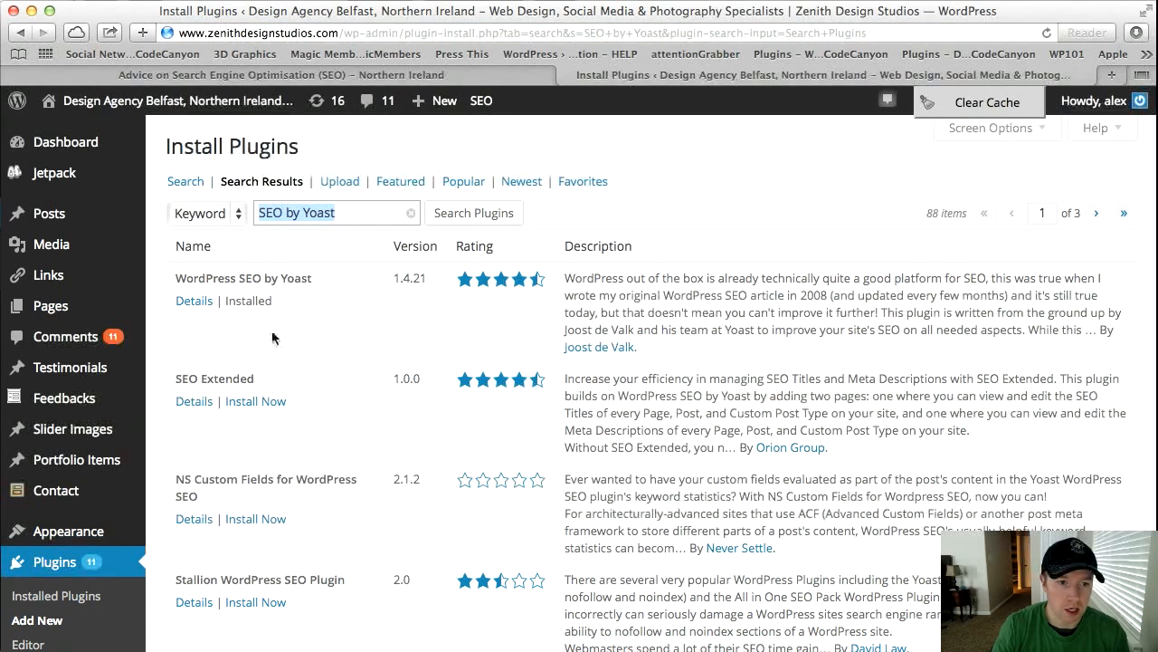
{"action": "left_click_drag", "start_coordinate": [177, 278], "coordinate": [329, 286]}
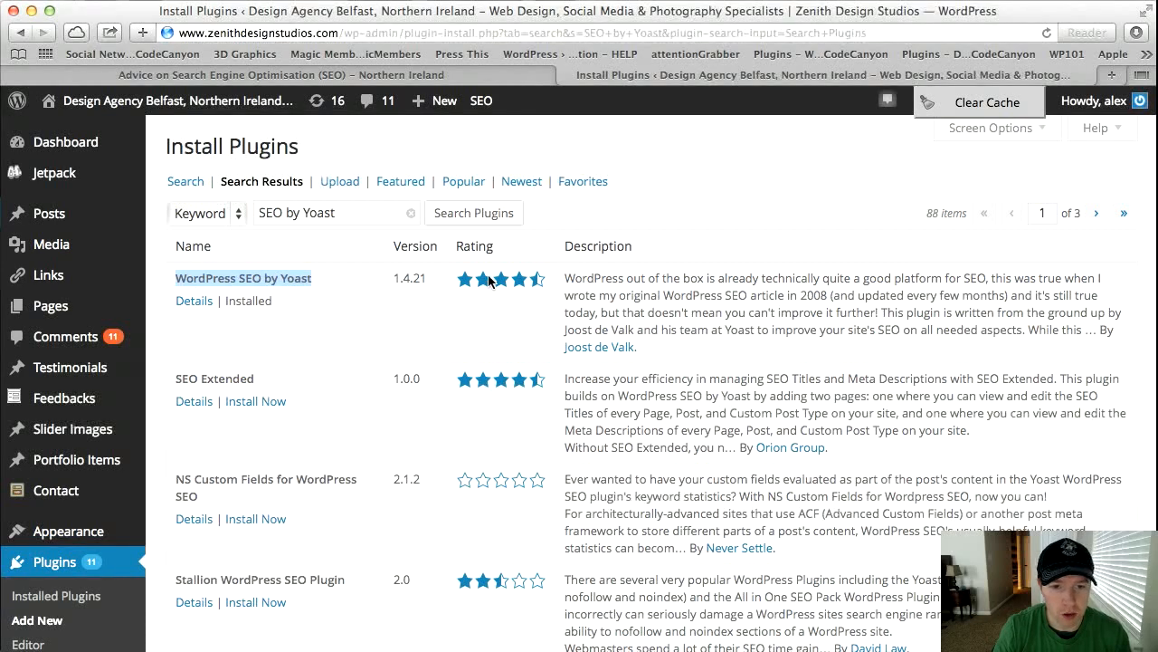
{"action": "mouse_move", "coordinate": [534, 279]}
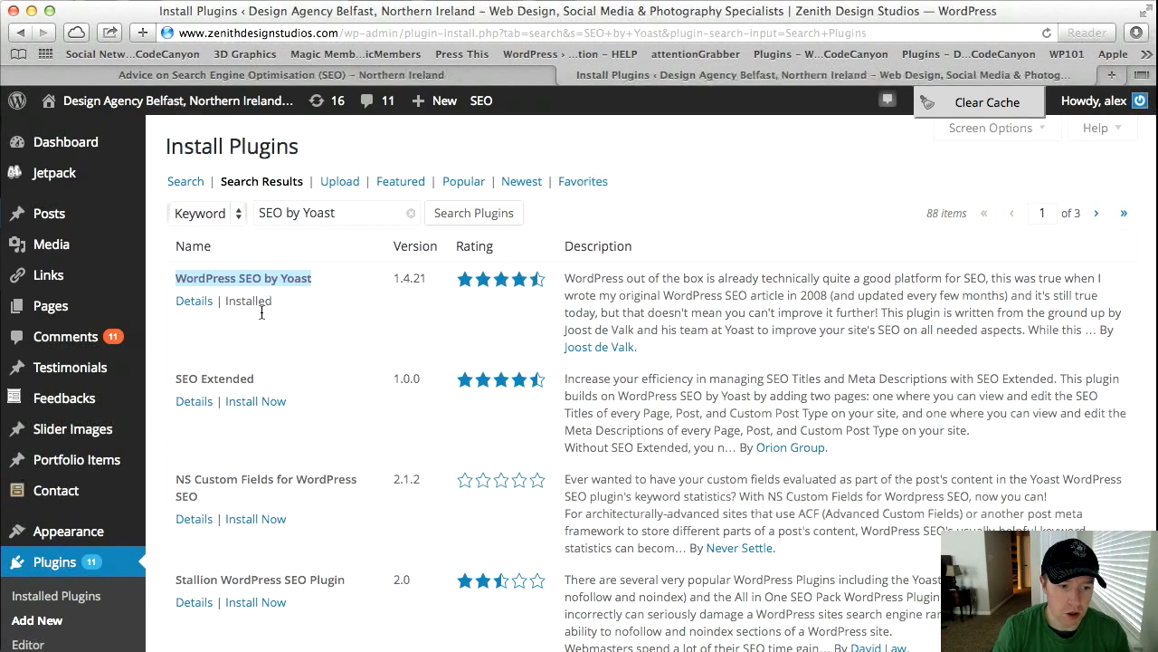
Open the general settings of the Yoast WordPress SEO plugin.
{"action": "scroll", "coordinate": [54, 452], "scroll_direction": "down", "scroll_amount": 5}
{"action": "mouse_move", "coordinate": [50, 360]}
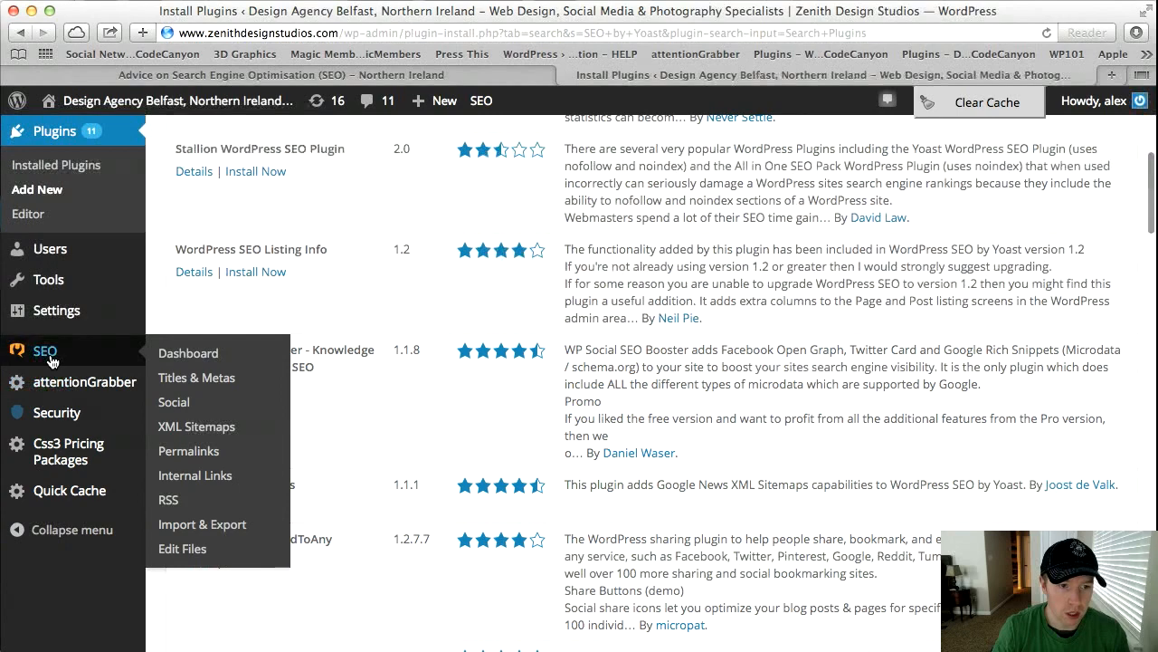
{"action": "scroll", "coordinate": [484, 366], "scroll_direction": "up", "scroll_amount": 5}
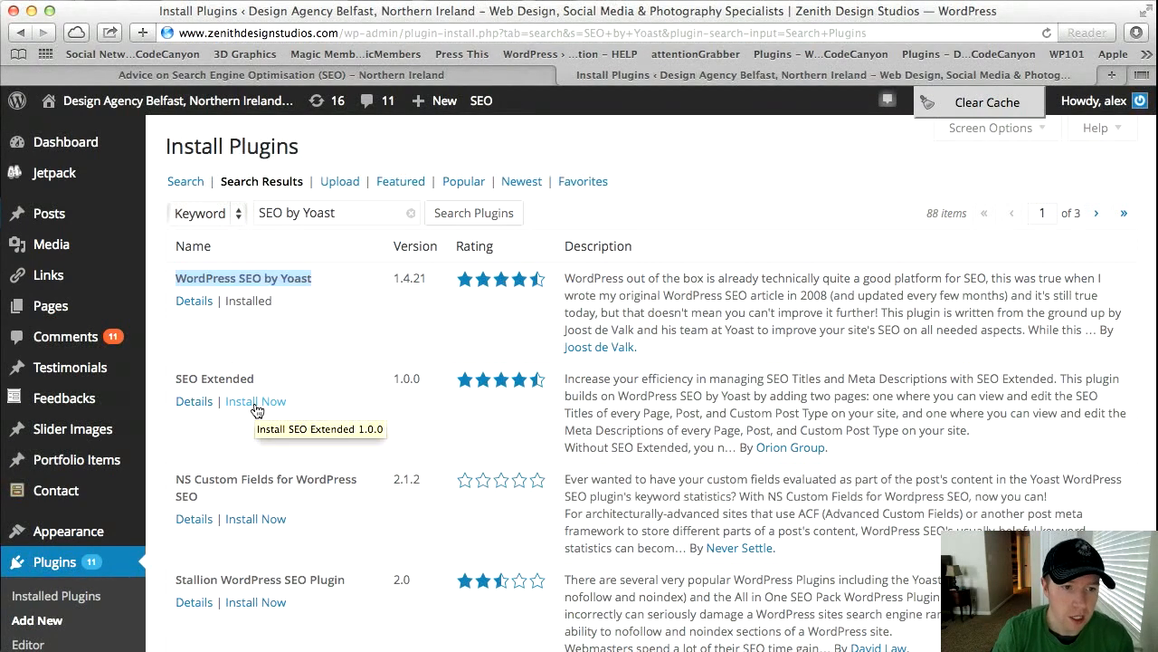
{"action": "scroll", "coordinate": [312, 463], "scroll_direction": "down", "scroll_amount": 5}
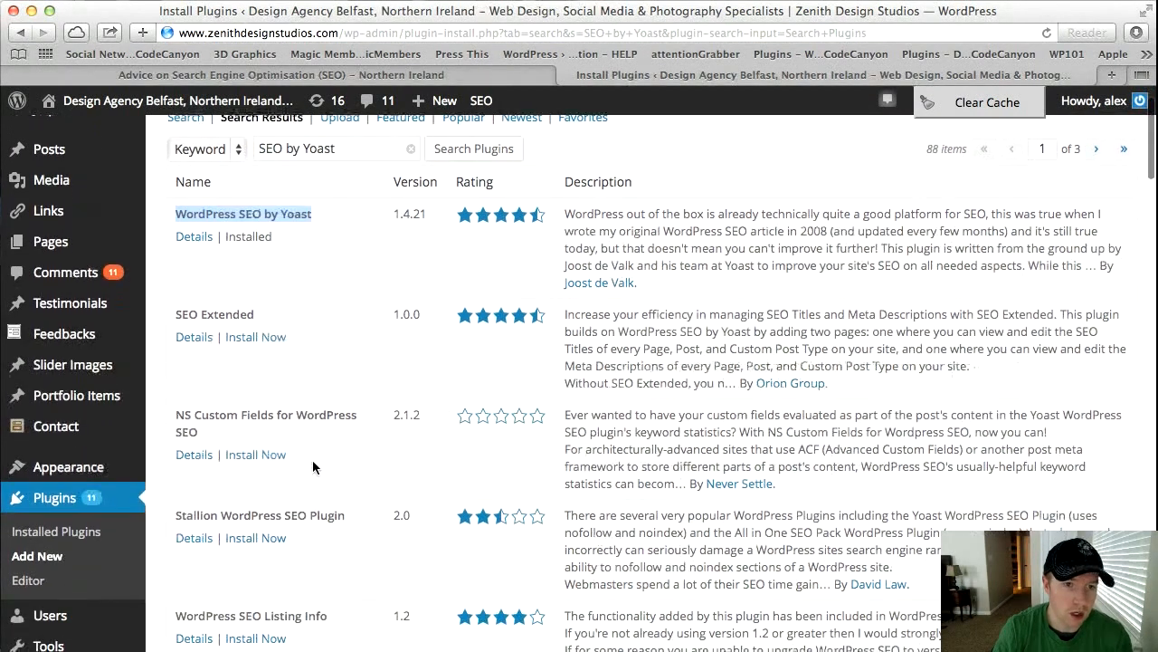
{"action": "mouse_move", "coordinate": [39, 478]}
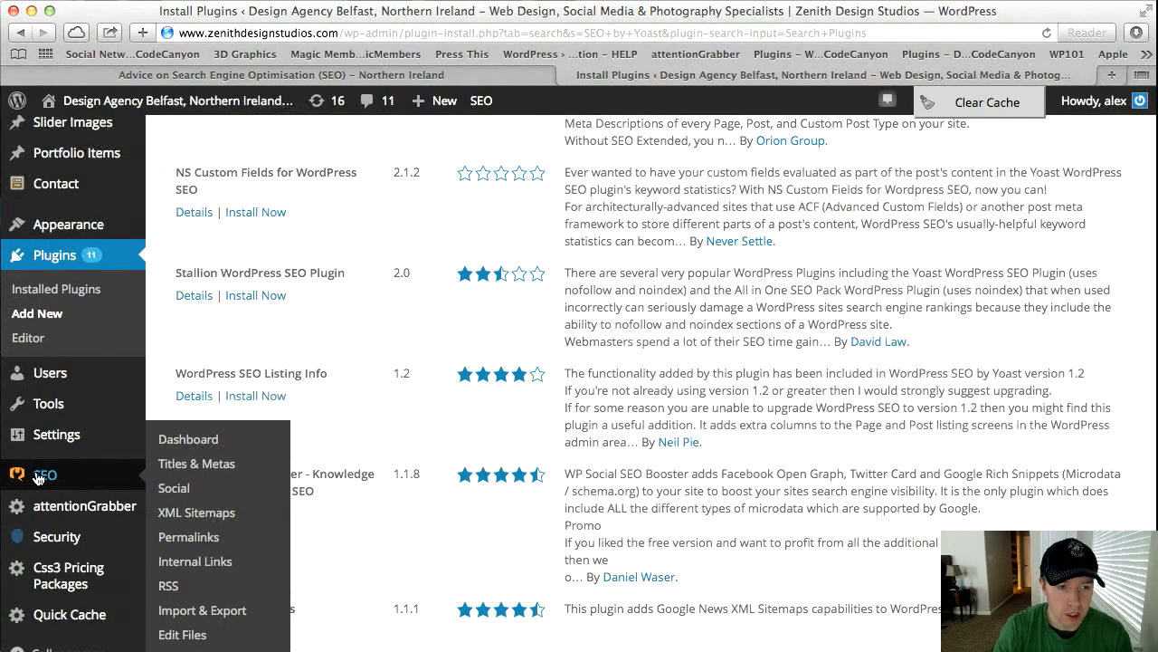
{"action": "left_click", "coordinate": [42, 479]}
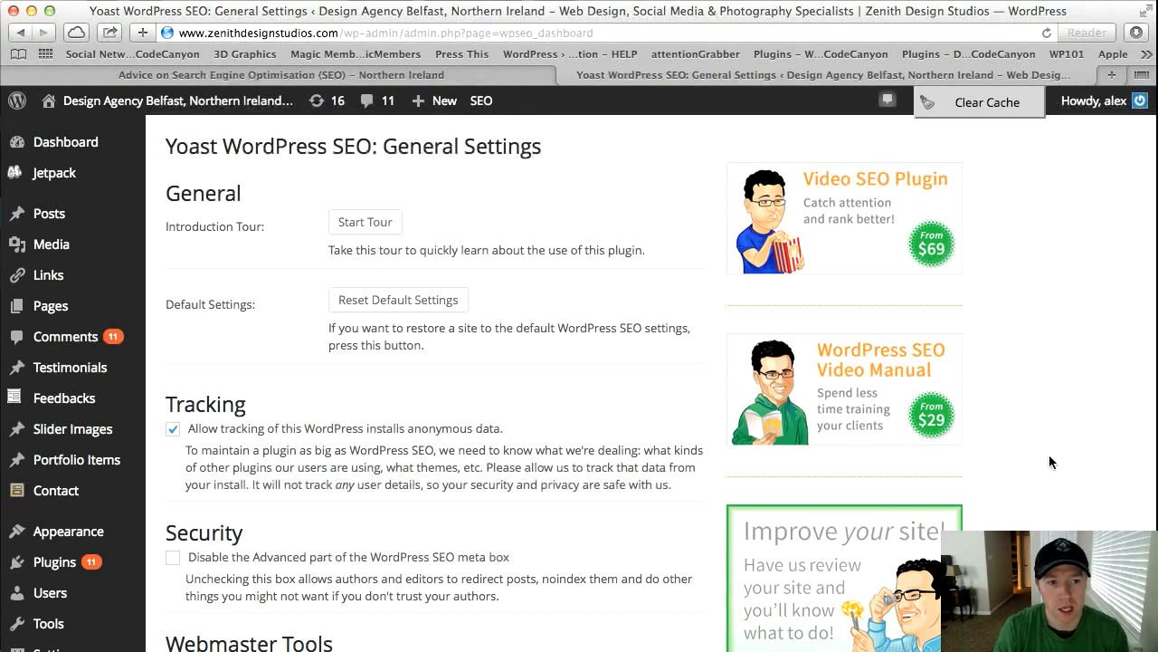
Start the plugin's introduction tour, advance it to Titles & Metas, and review the general title and sitewide meta settings.
{"action": "left_click", "coordinate": [371, 226]}
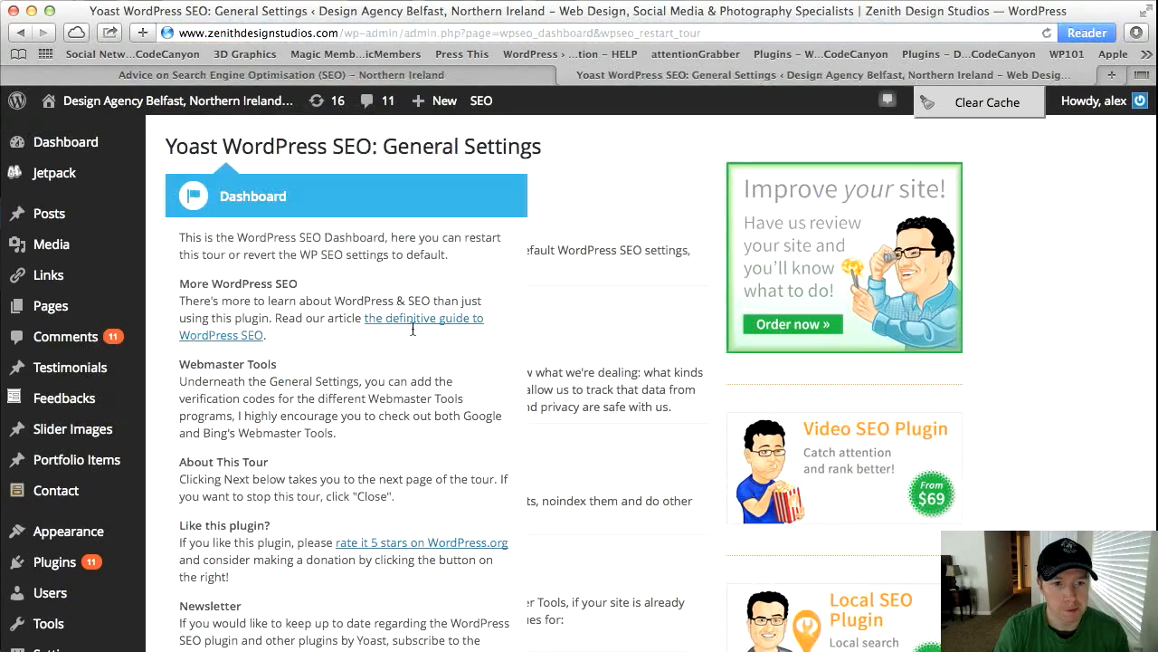
{"action": "scroll", "coordinate": [237, 373], "scroll_direction": "down", "scroll_amount": 3}
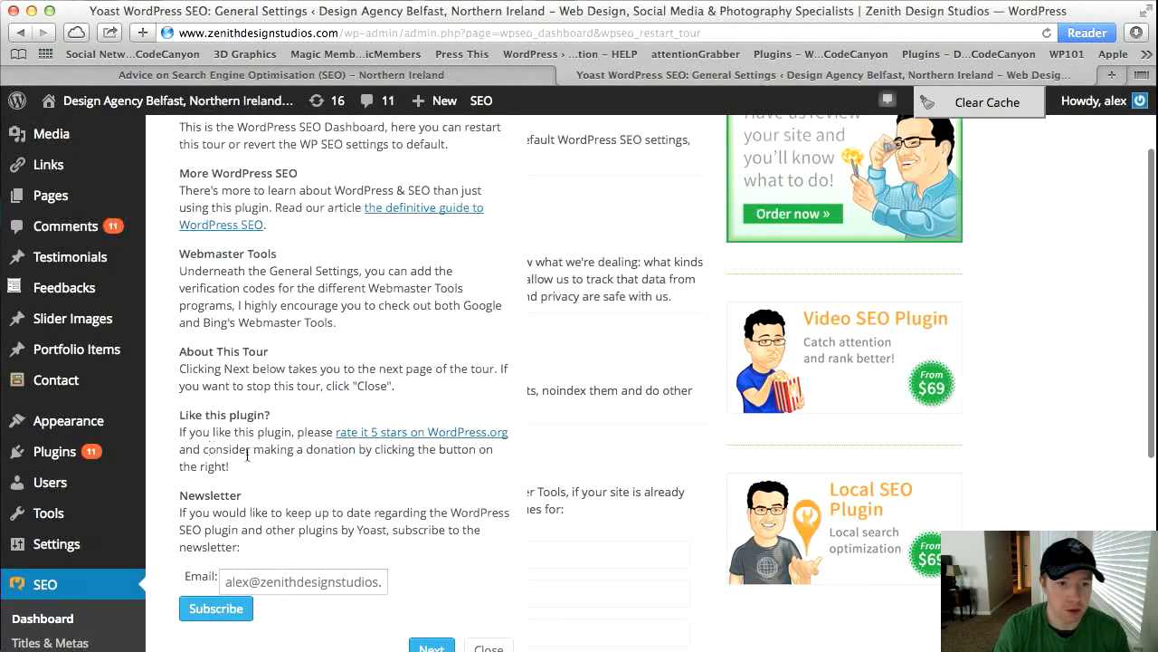
{"action": "scroll", "coordinate": [263, 605], "scroll_direction": "down", "scroll_amount": 1}
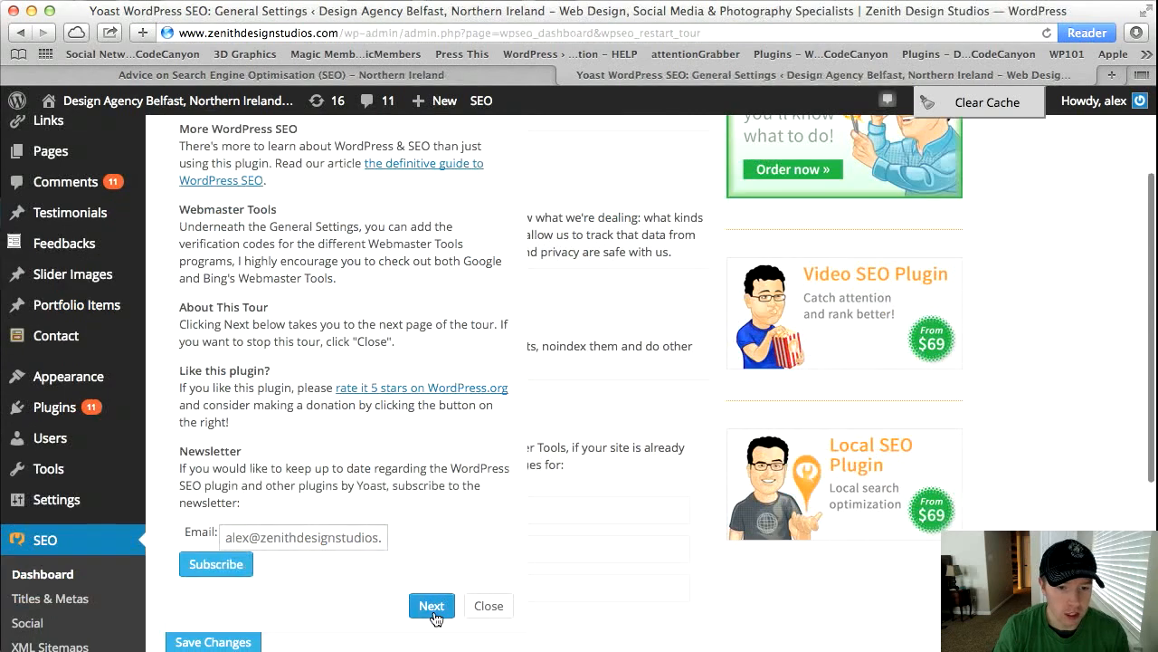
{"action": "left_click", "coordinate": [433, 608]}
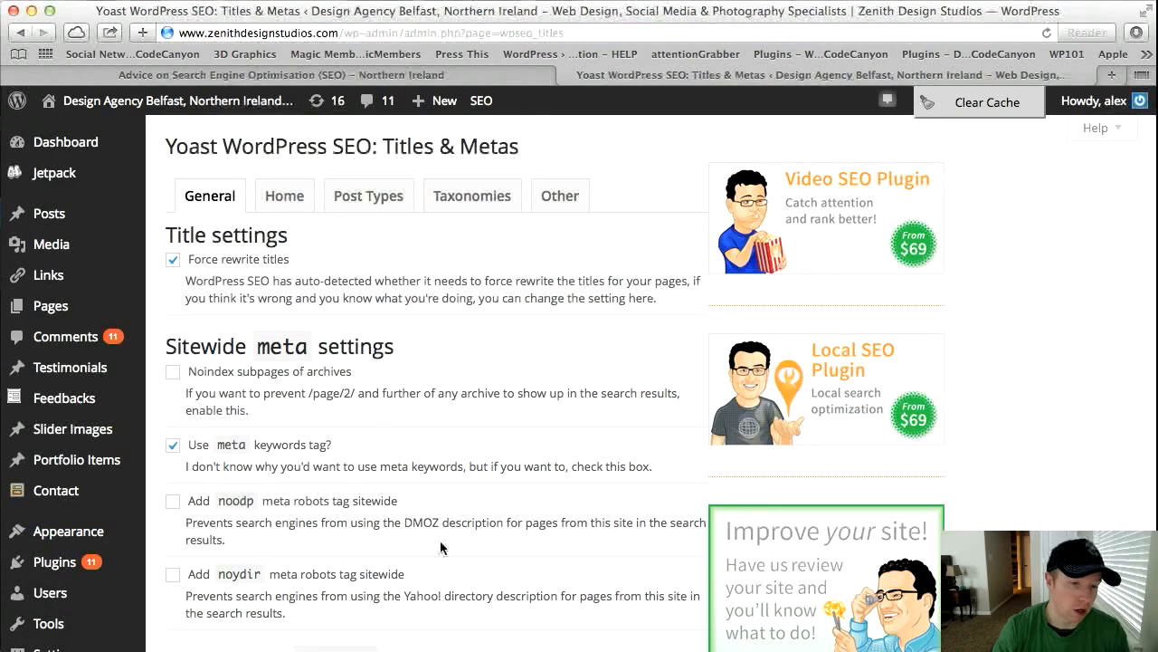
{"action": "scroll", "coordinate": [438, 507], "scroll_direction": "down", "scroll_amount": 7}
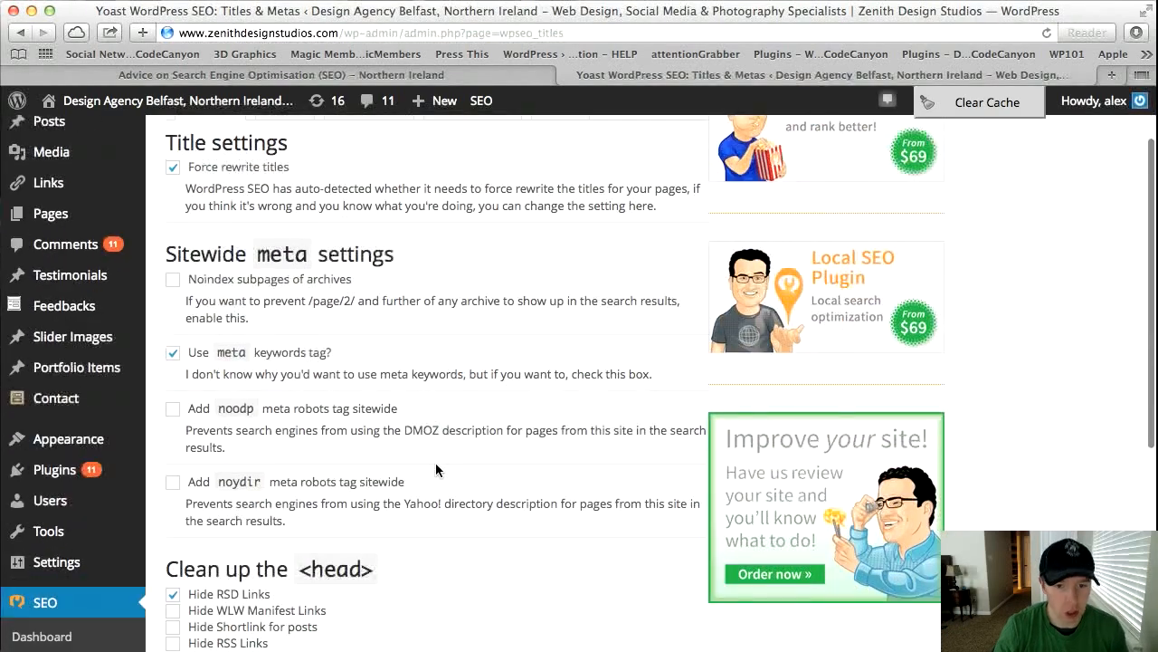
{"action": "scroll", "coordinate": [435, 469], "scroll_direction": "up", "scroll_amount": 4}
{"action": "scroll", "coordinate": [436, 470], "scroll_direction": "up", "scroll_amount": 3}
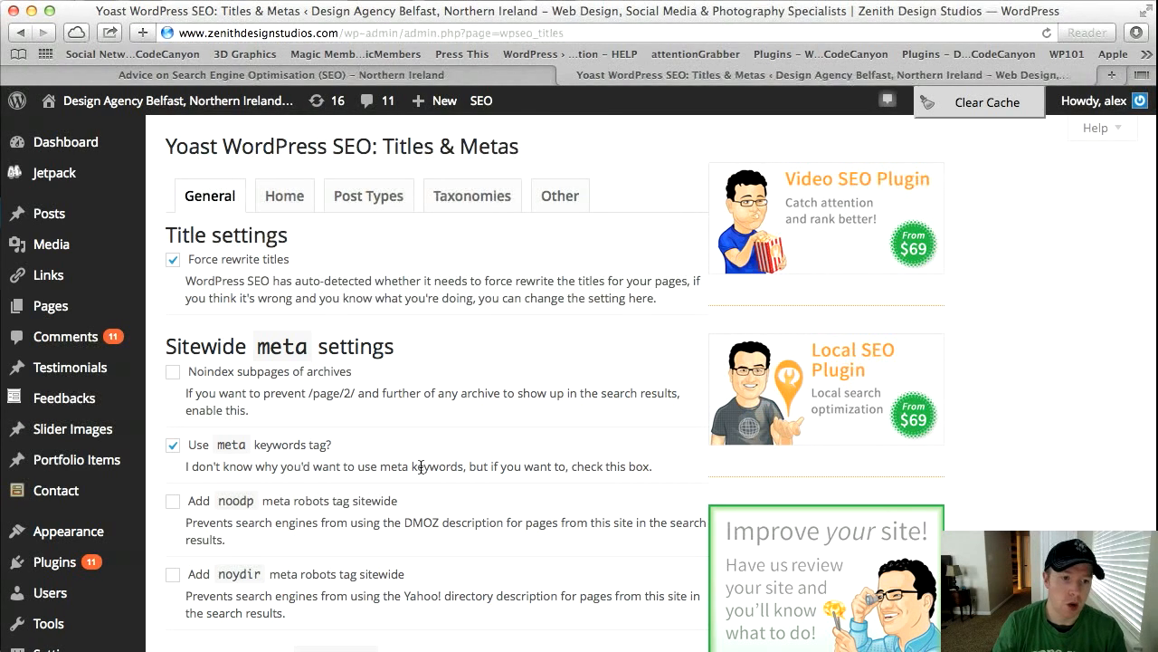
Switch to the published search engine optimisation advice page and review its content from the heading to the XML site map section.
{"action": "left_click", "coordinate": [336, 79]}
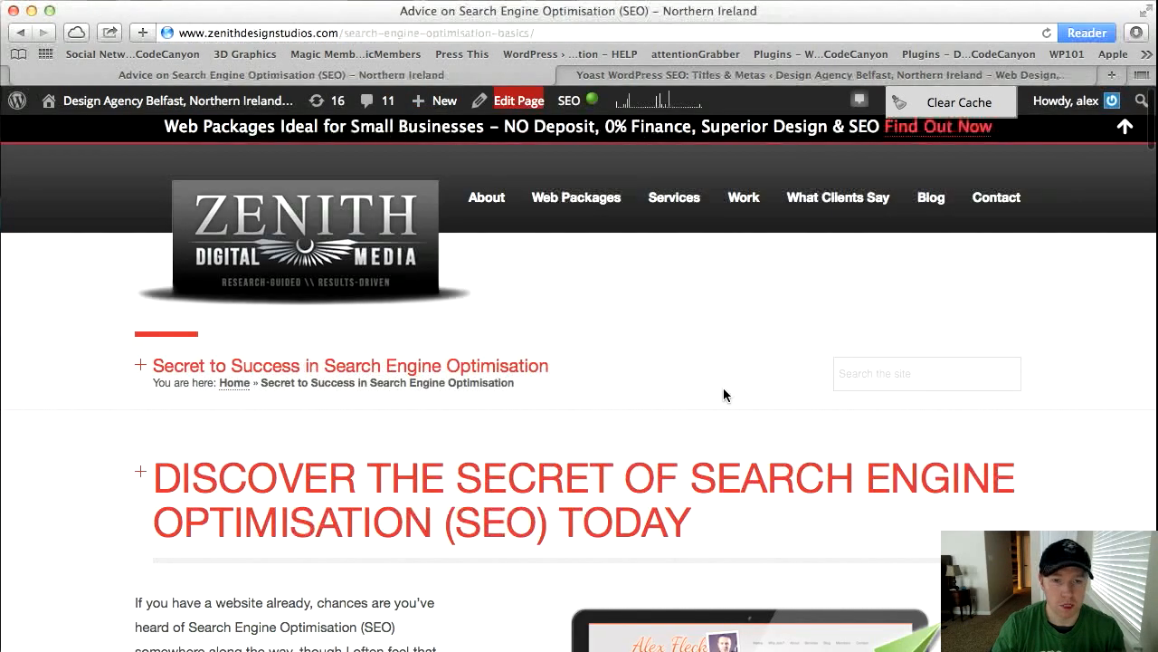
{"action": "scroll", "coordinate": [724, 389], "scroll_direction": "down", "scroll_amount": 10}
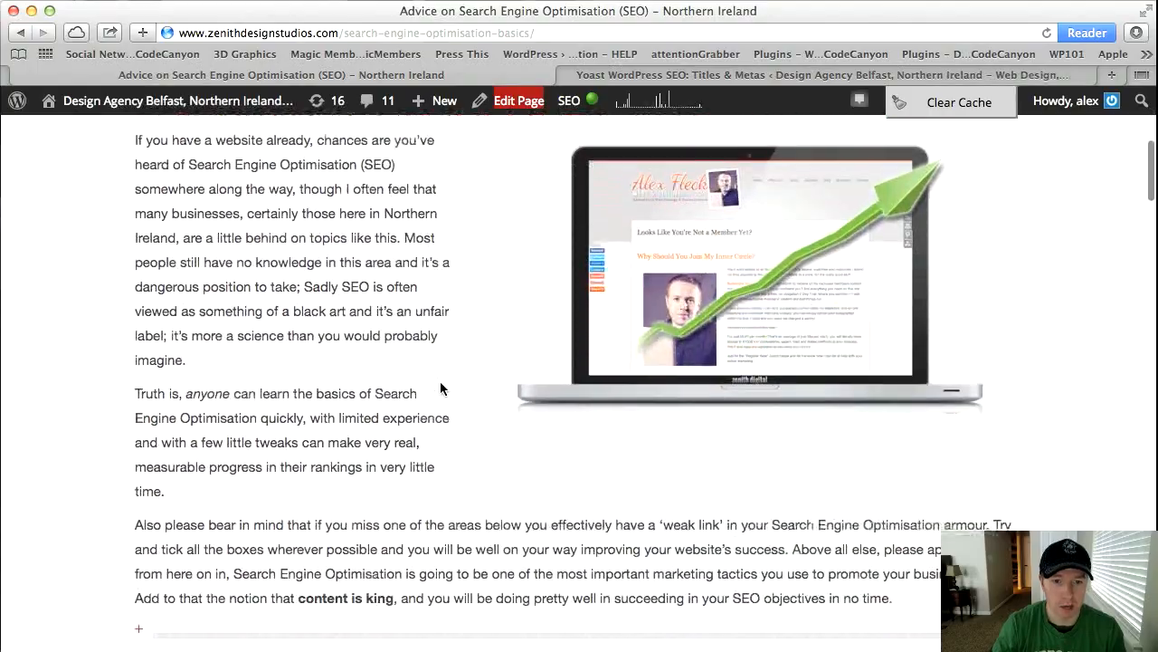
{"action": "scroll", "coordinate": [441, 388], "scroll_direction": "down", "scroll_amount": 18}
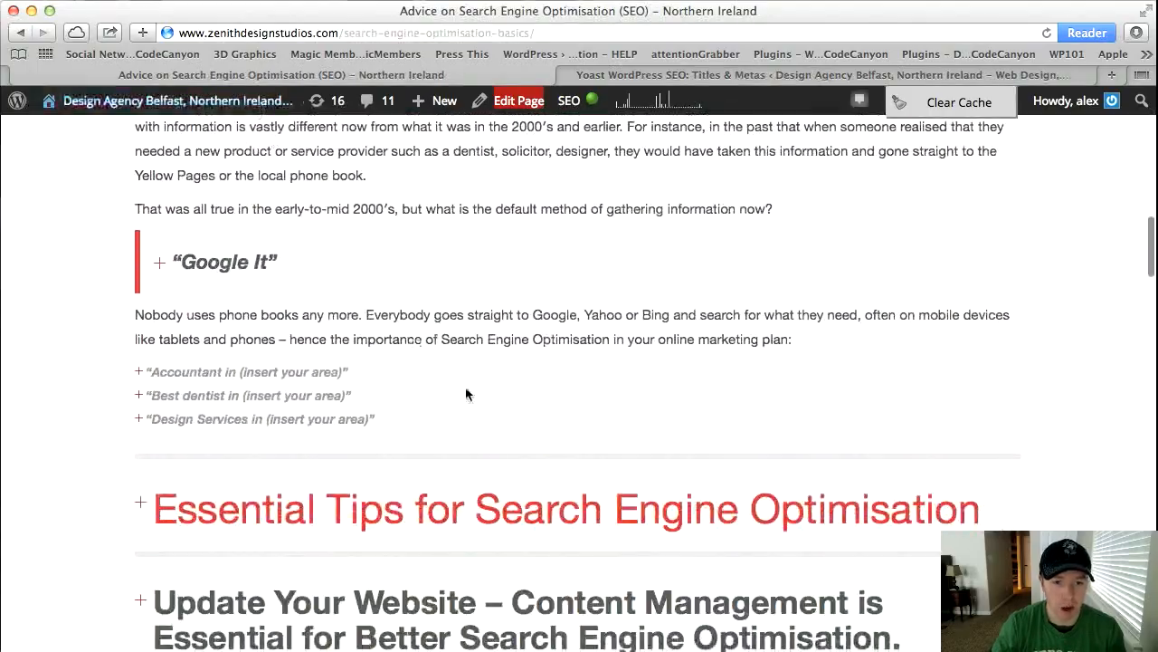
{"action": "scroll", "coordinate": [469, 395], "scroll_direction": "down", "scroll_amount": 18}
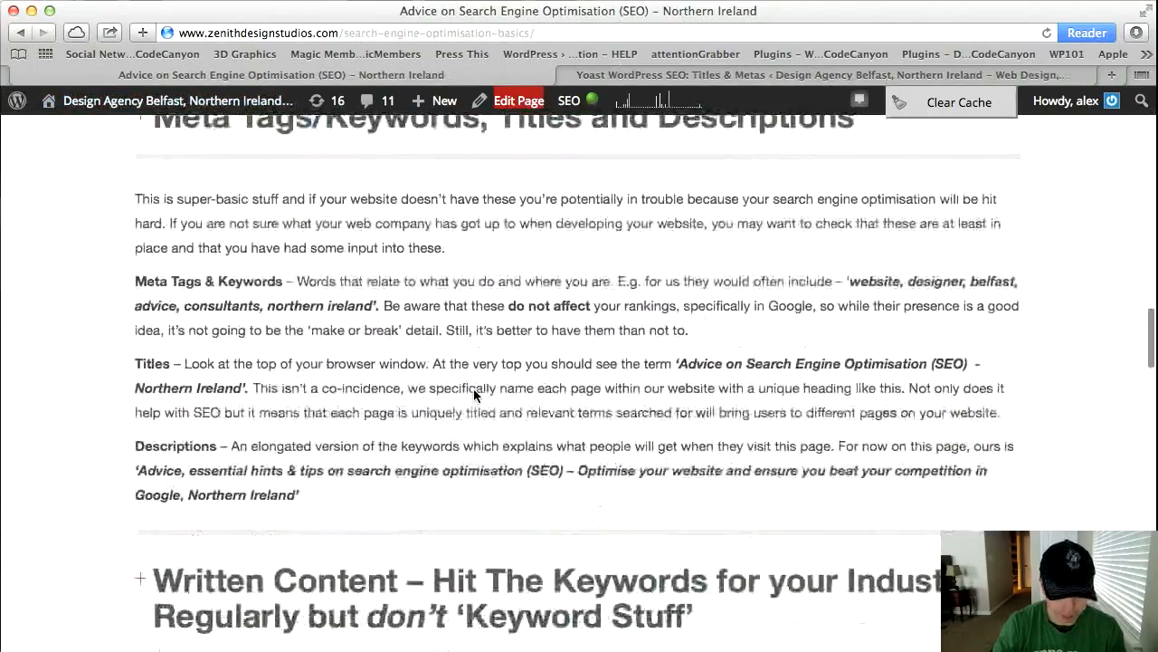
{"action": "scroll", "coordinate": [474, 394], "scroll_direction": "down", "scroll_amount": 20}
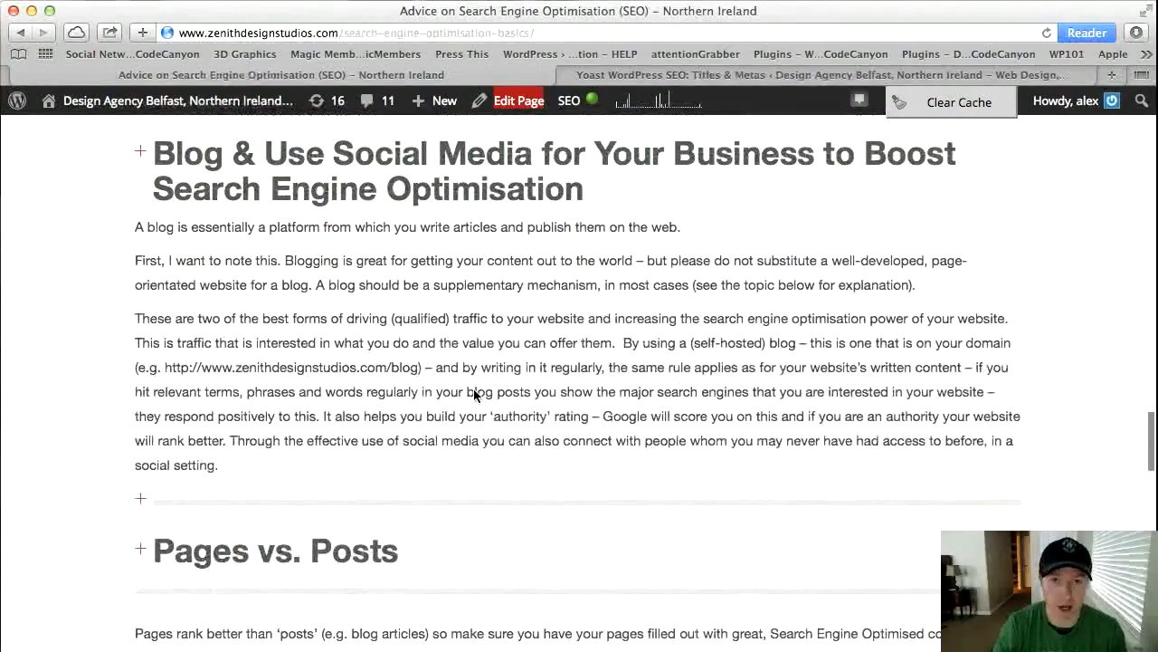
{"action": "scroll", "coordinate": [474, 392], "scroll_direction": "down", "scroll_amount": 3}
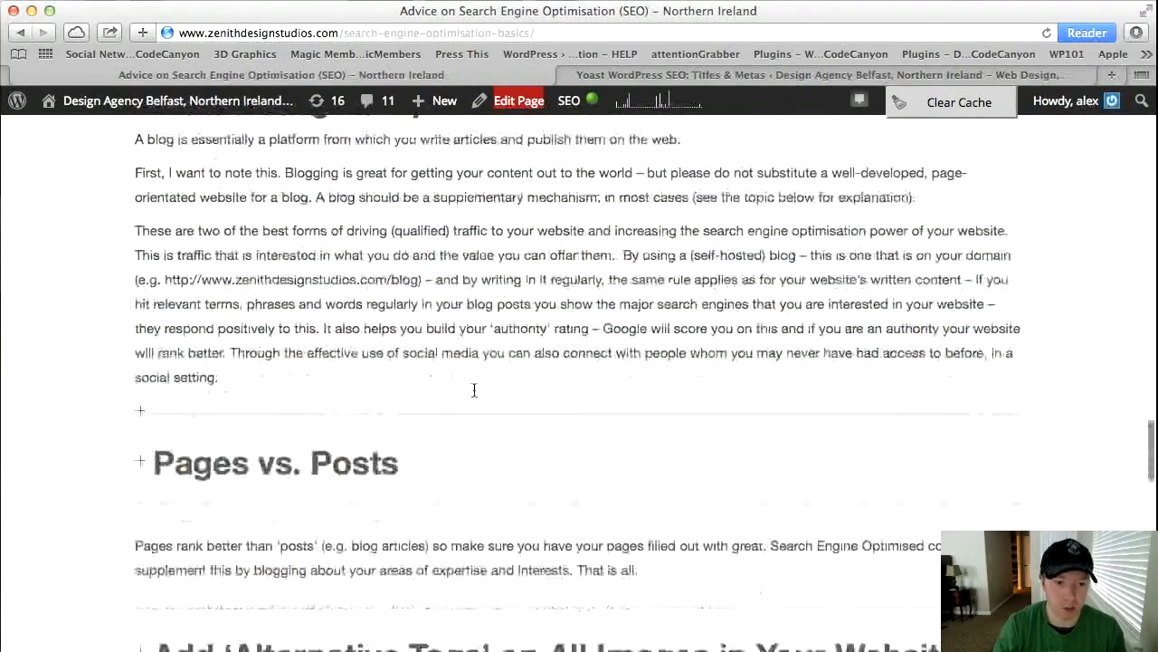
{"action": "scroll", "coordinate": [473, 390], "scroll_direction": "down", "scroll_amount": 14}
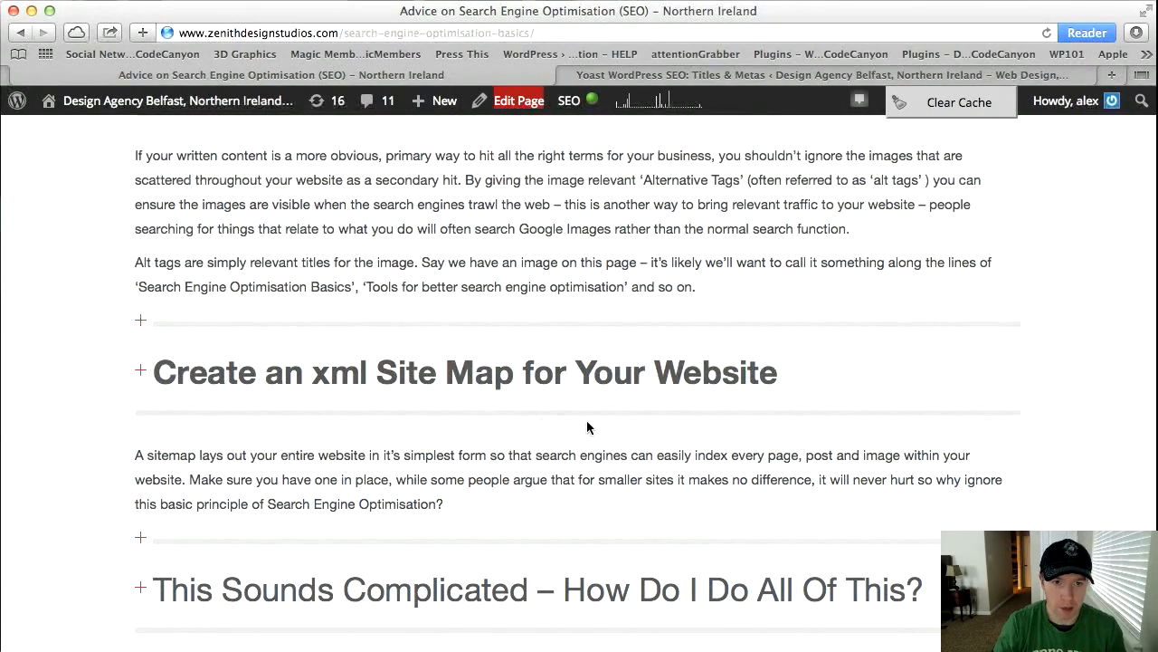
{"action": "scroll", "coordinate": [883, 330], "scroll_direction": "up", "scroll_amount": 20}
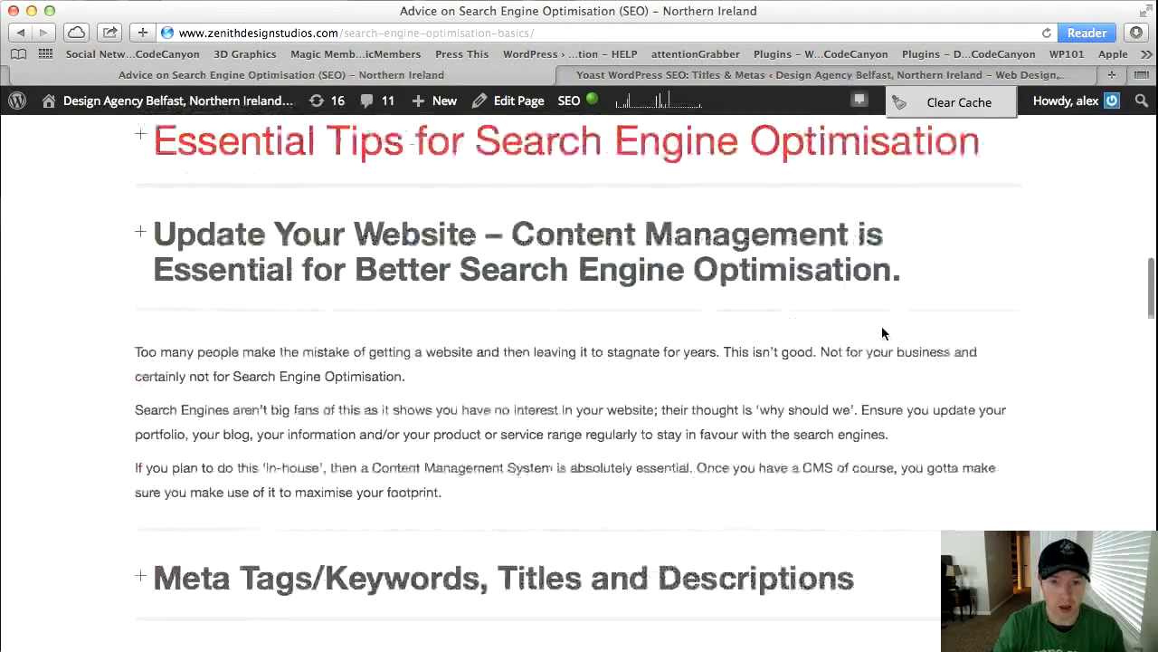
{"action": "scroll", "coordinate": [882, 325], "scroll_direction": "up", "scroll_amount": 10}
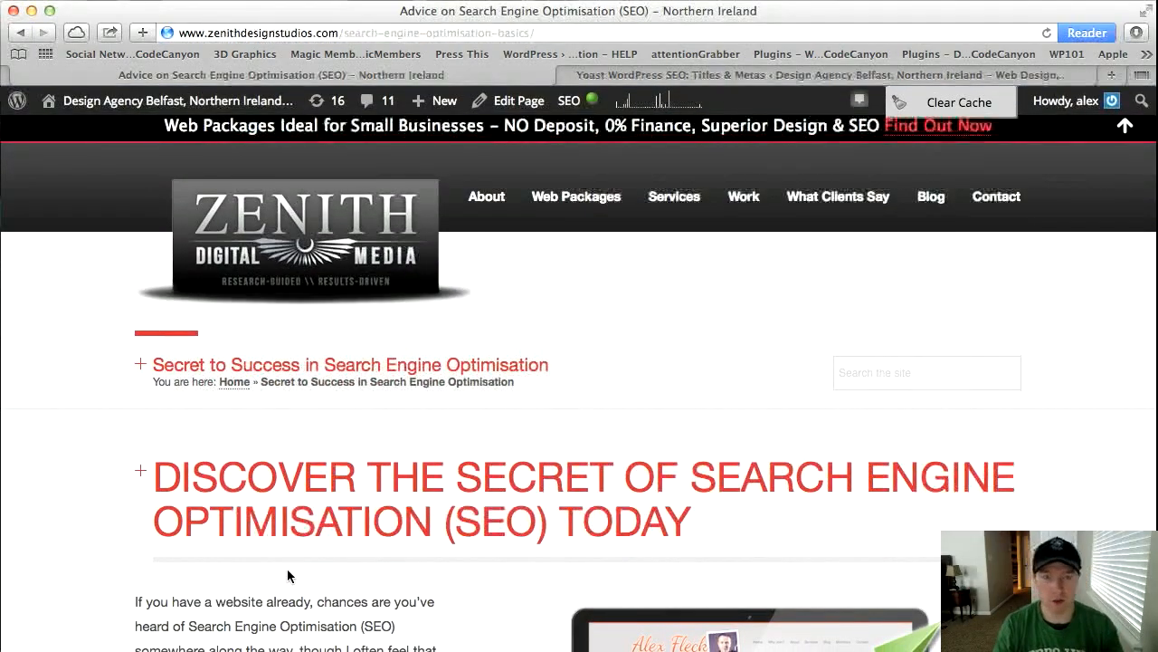
{"action": "scroll", "coordinate": [286, 569], "scroll_direction": "down", "scroll_amount": 3}
{"action": "scroll", "coordinate": [280, 568], "scroll_direction": "up", "scroll_amount": 3}
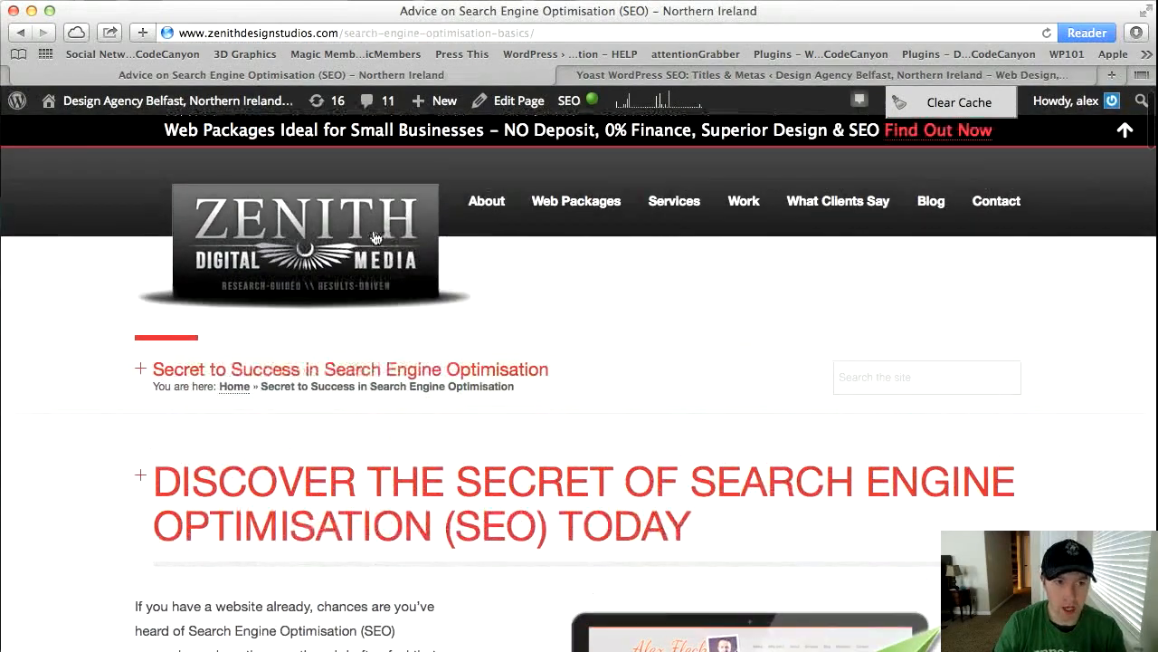
Open the advice page for editing and examine its WordPress SEO by Yoast settings, highlighting the focus keyword "Search Engine Optimisation".
{"action": "left_click", "coordinate": [525, 104]}
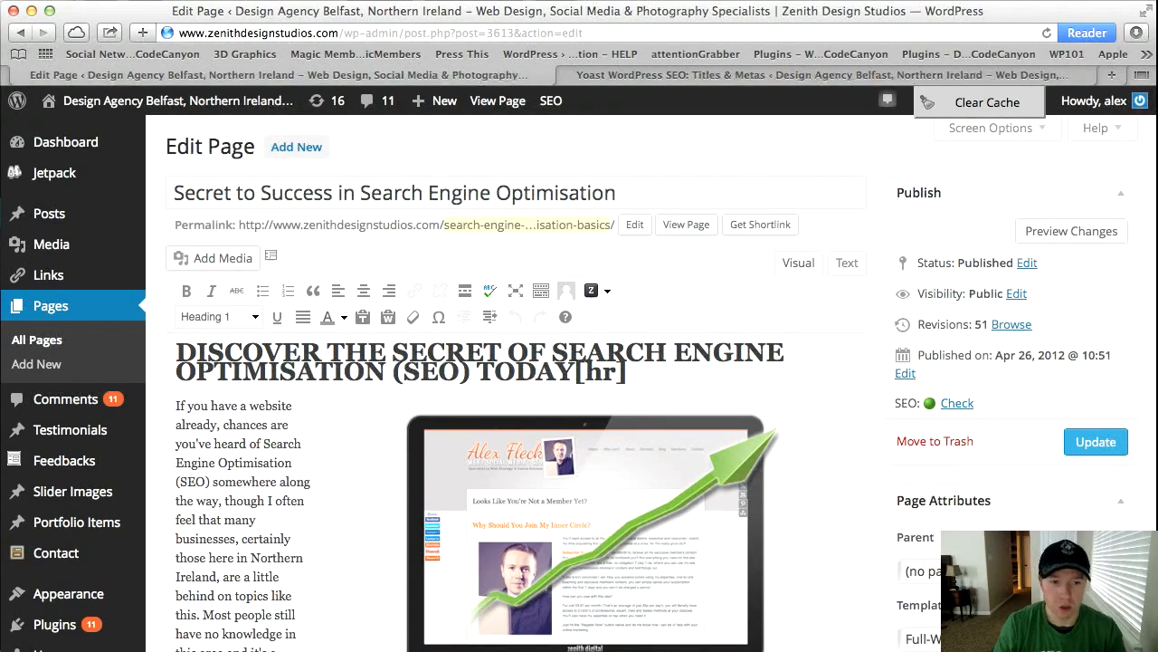
{"action": "scroll", "coordinate": [348, 321], "scroll_direction": "down", "scroll_amount": 15}
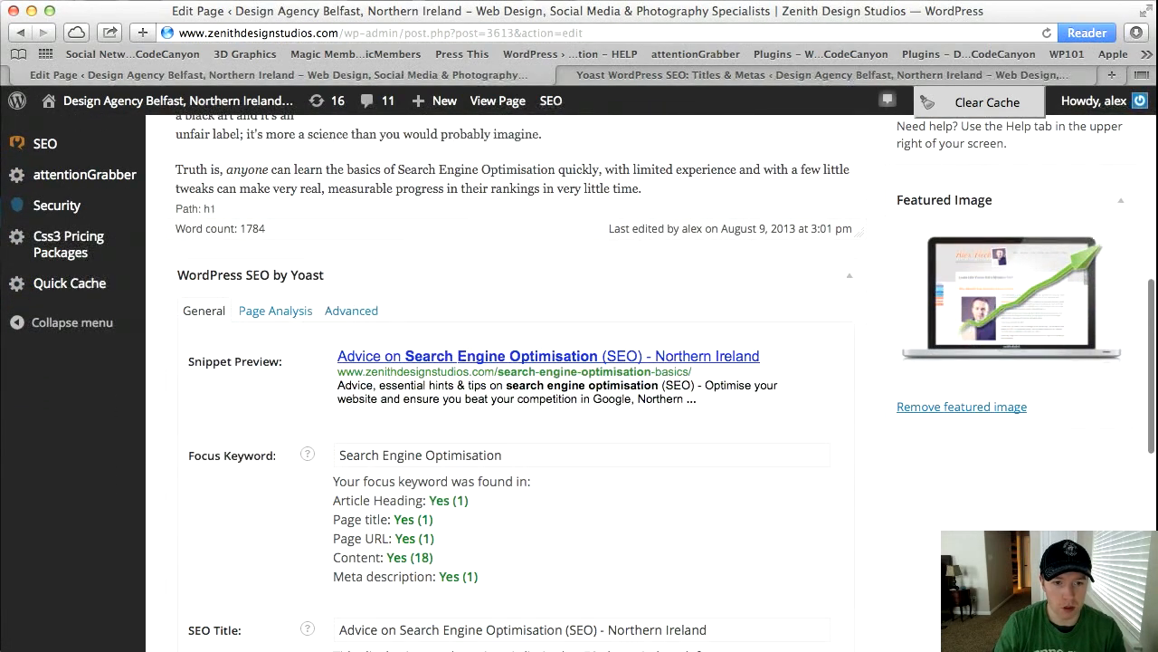
{"action": "scroll", "coordinate": [825, 543], "scroll_direction": "down", "scroll_amount": 3}
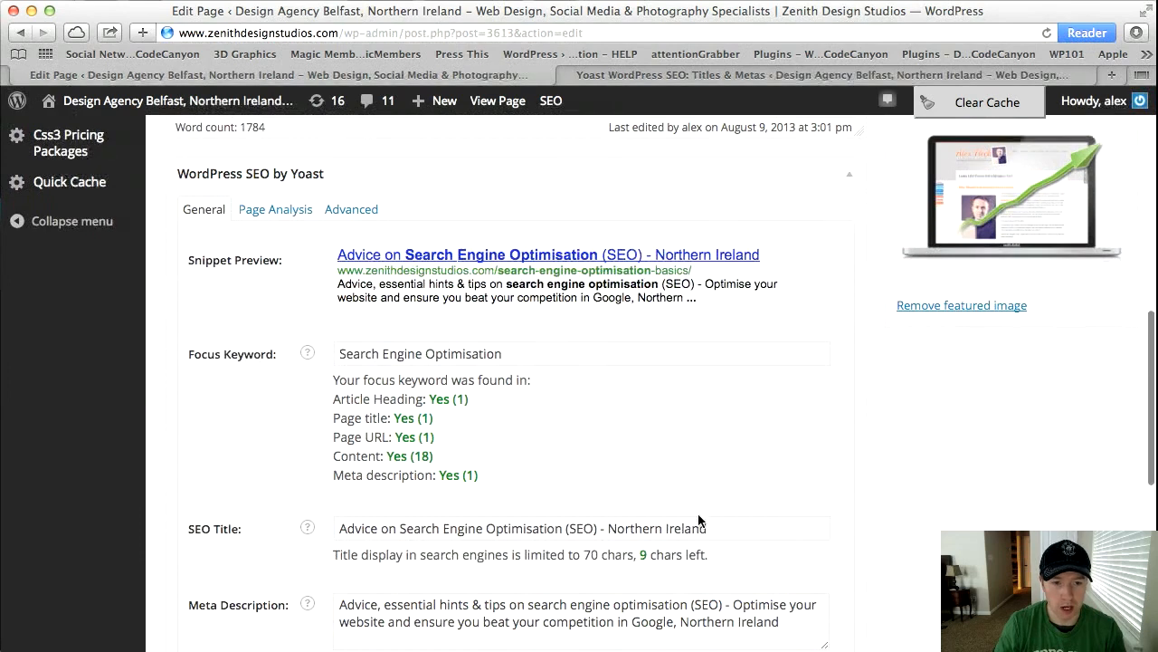
{"action": "left_click_drag", "start_coordinate": [517, 359], "coordinate": [314, 360]}
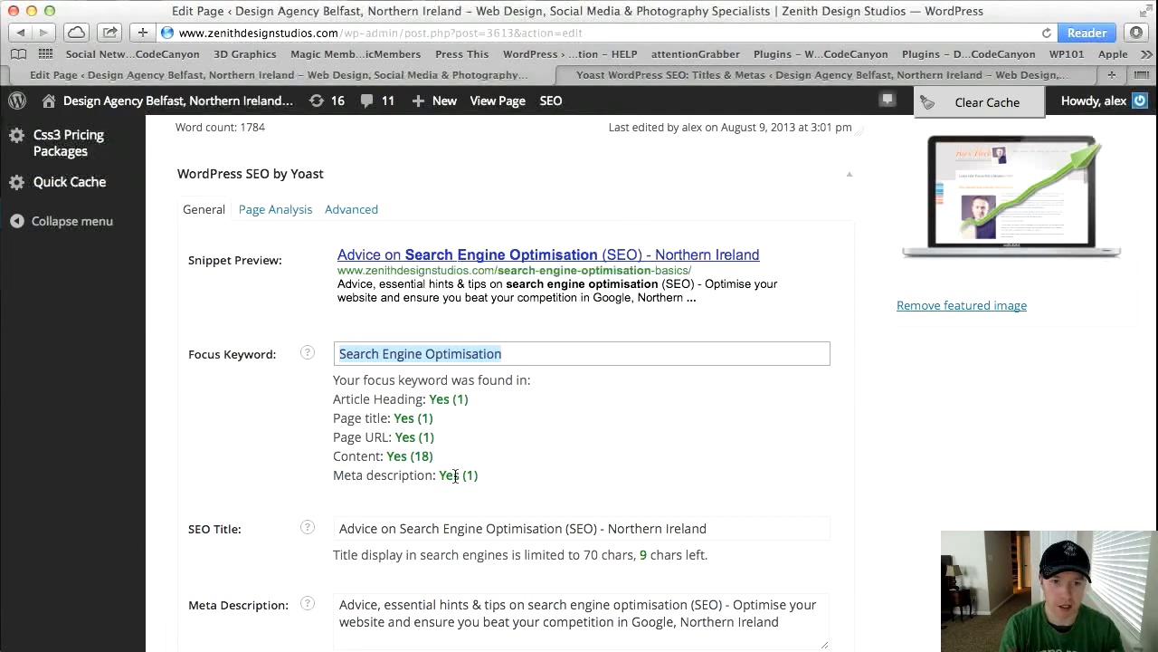
{"action": "scroll", "coordinate": [656, 450], "scroll_direction": "up", "scroll_amount": 15}
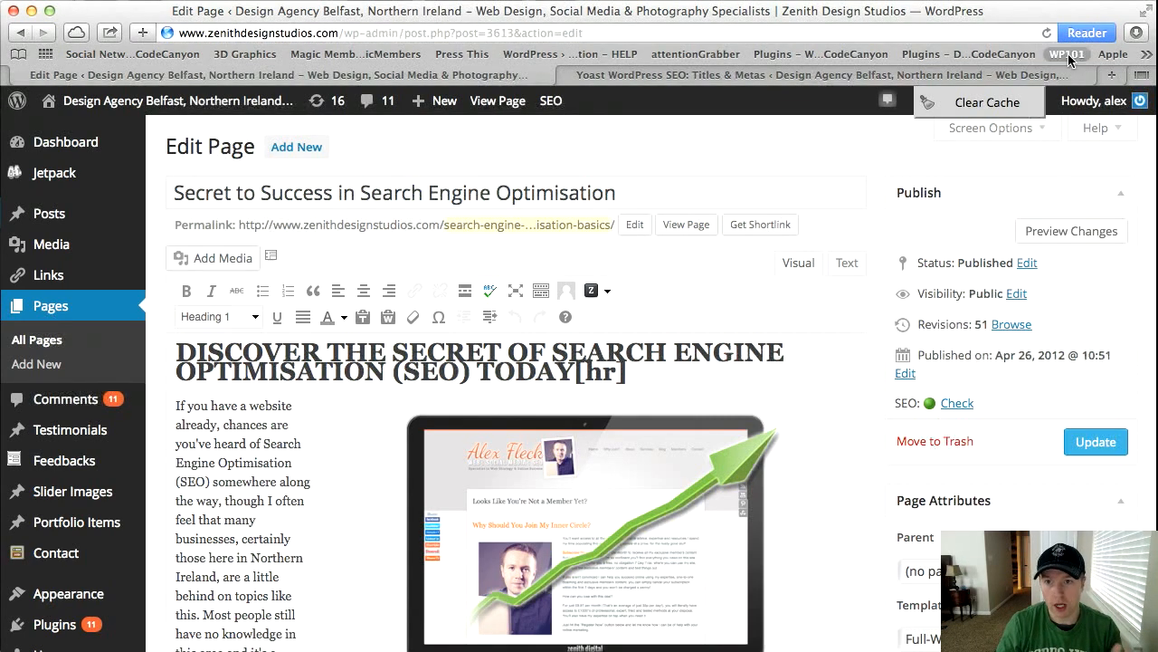
Open Google in a new browser tab and search for "keyword planner".
{"action": "left_click", "coordinate": [1112, 74]}
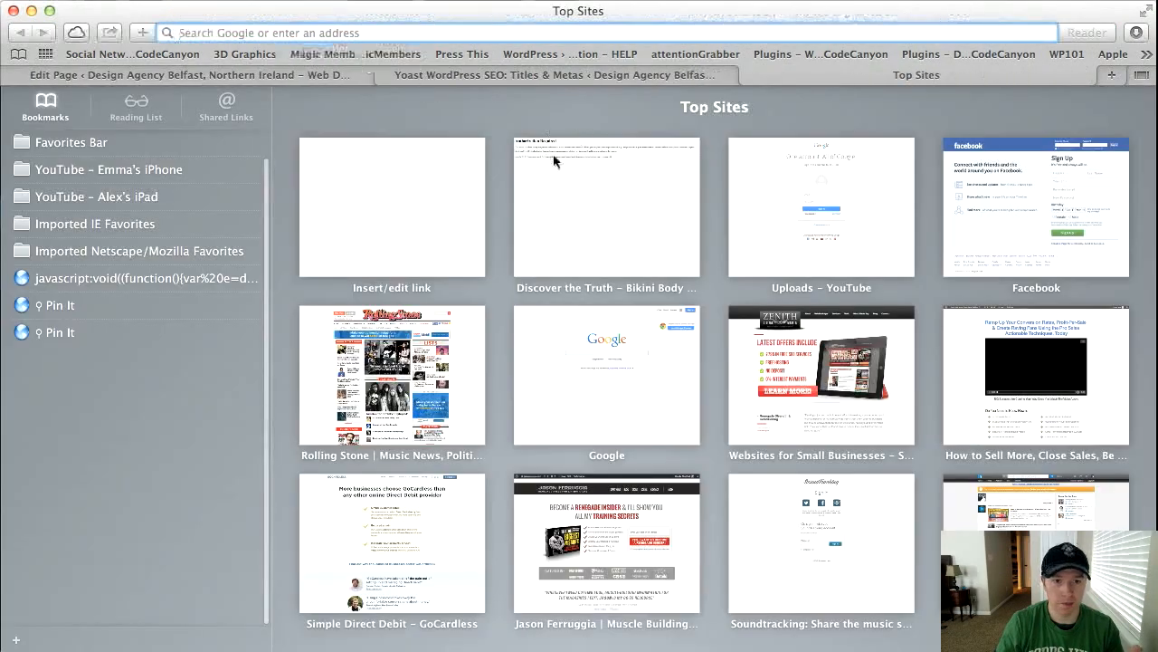
{"action": "left_click", "coordinate": [539, 417]}
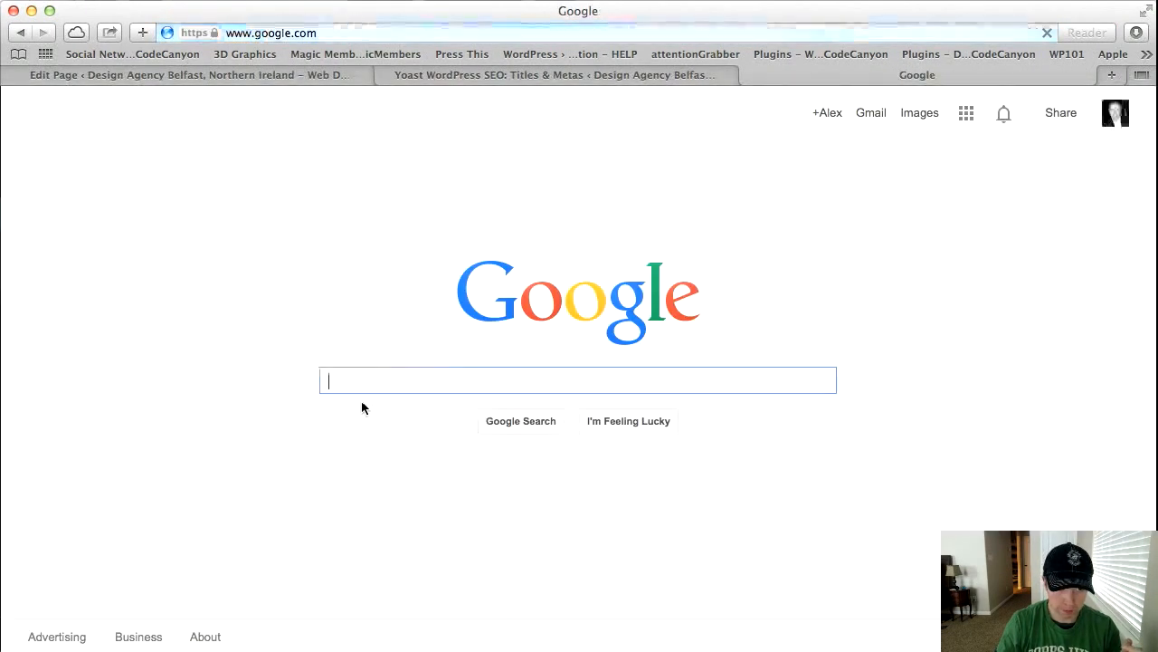
{"action": "type", "text": "keyw"}
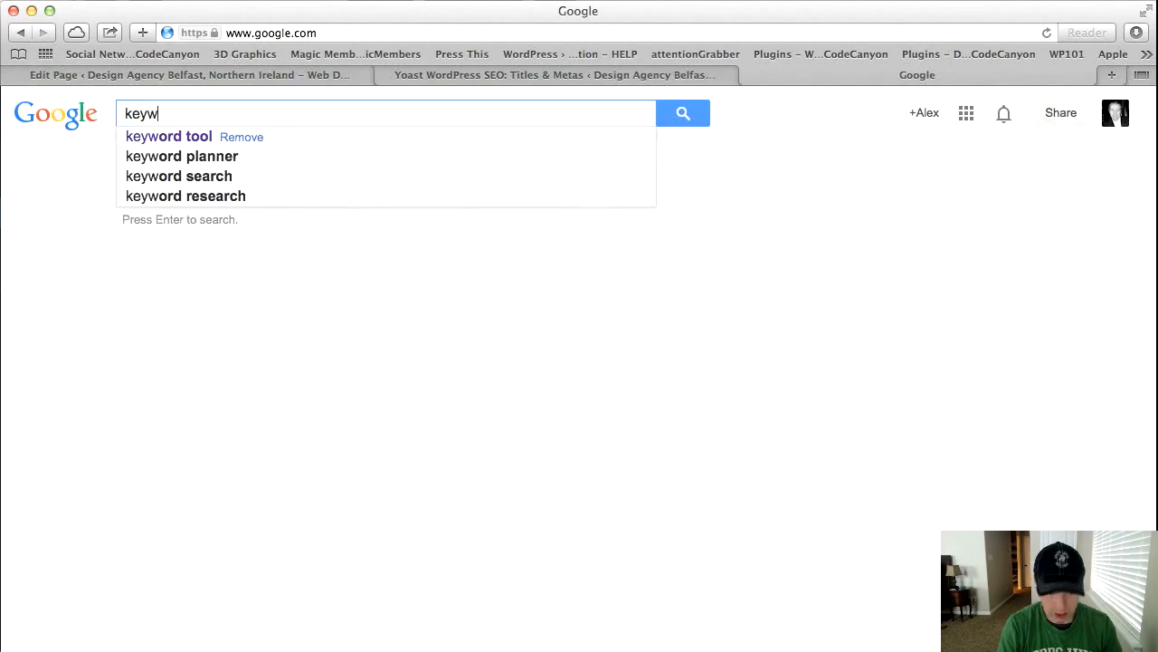
{"action": "type", "text": "ord planner"}
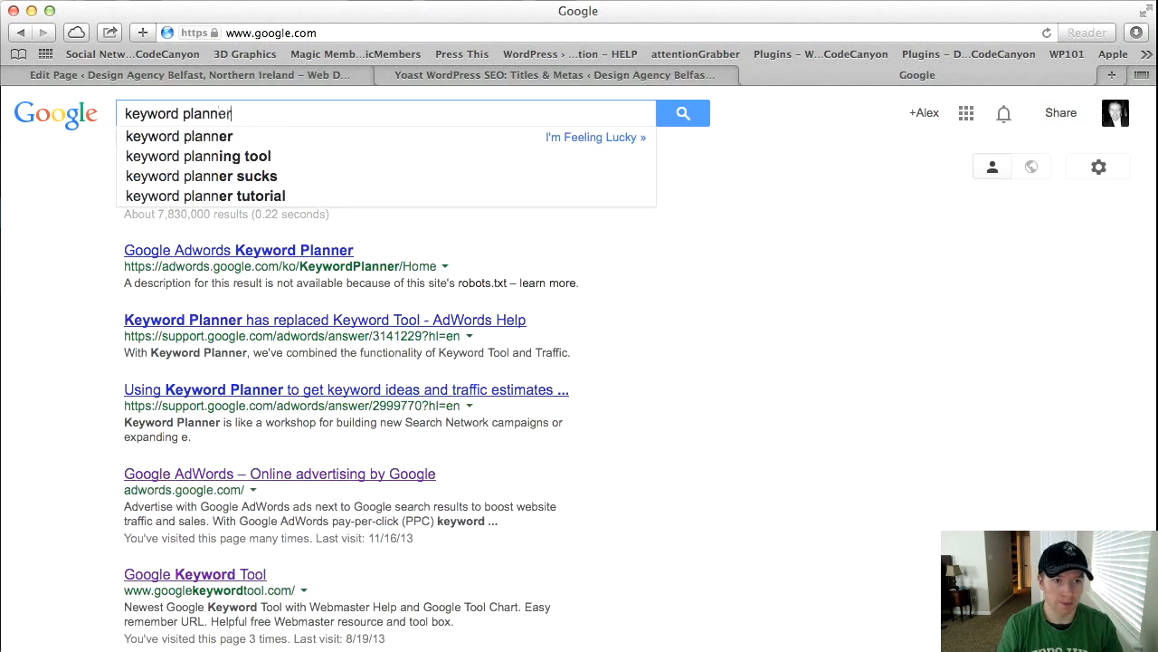
{"action": "key", "text": "Return"}
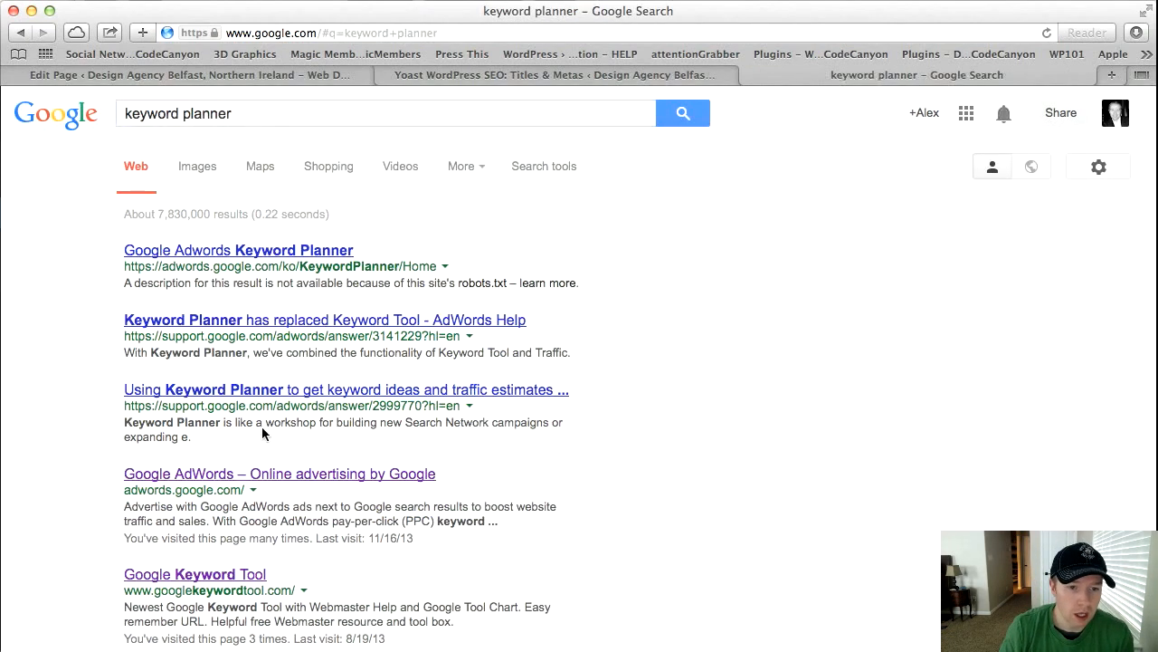
Open the Google Adwords Keyword Planner search result and sign in with the account password.
{"action": "left_click", "coordinate": [239, 257]}
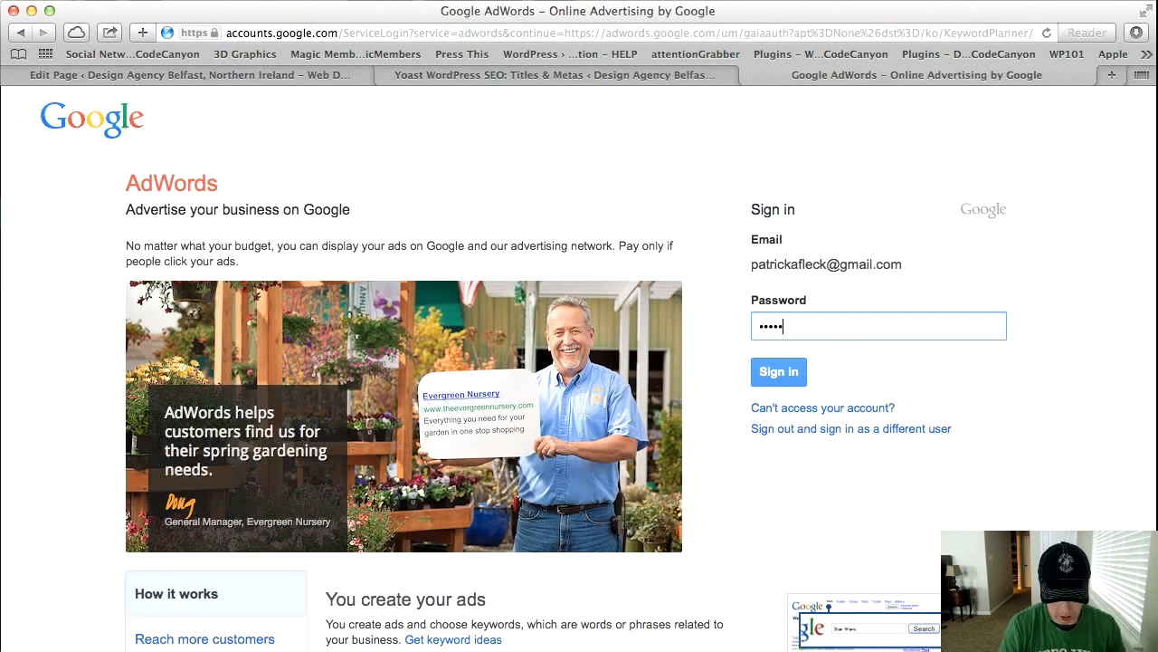
{"action": "type", "text": "*****"}
{"action": "key", "text": "Return"}
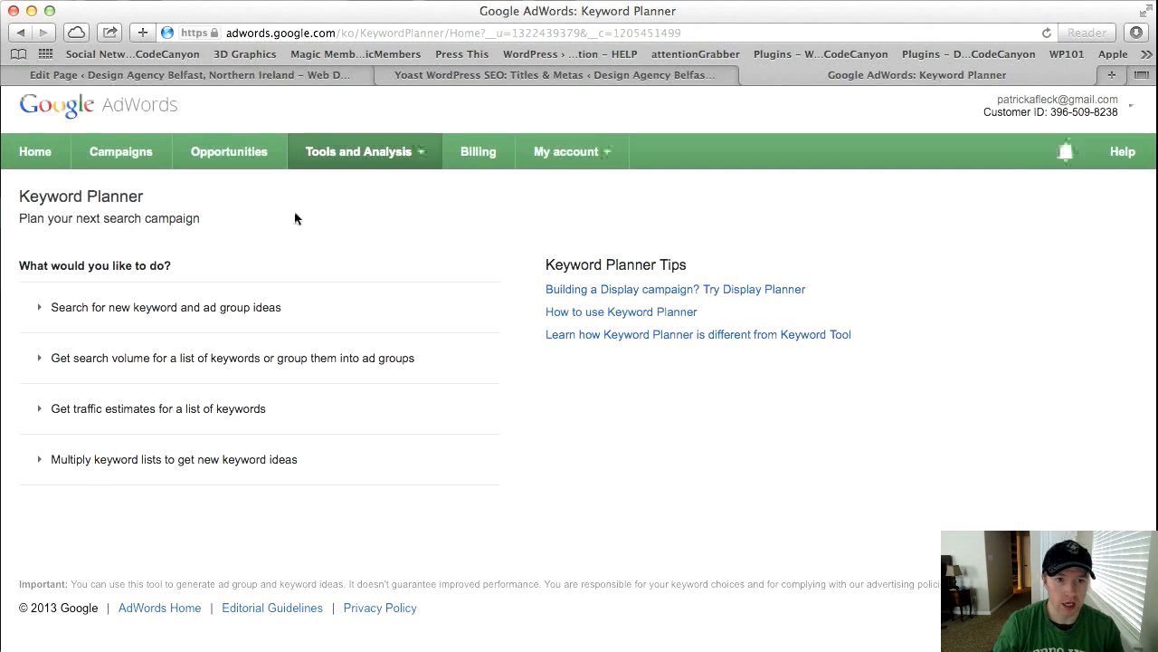
Start a search for new keyword and ad group ideas with "search engine optimisation UK" as the product or service.
{"action": "left_click", "coordinate": [202, 311]}
{"action": "left_click", "coordinate": [126, 379]}
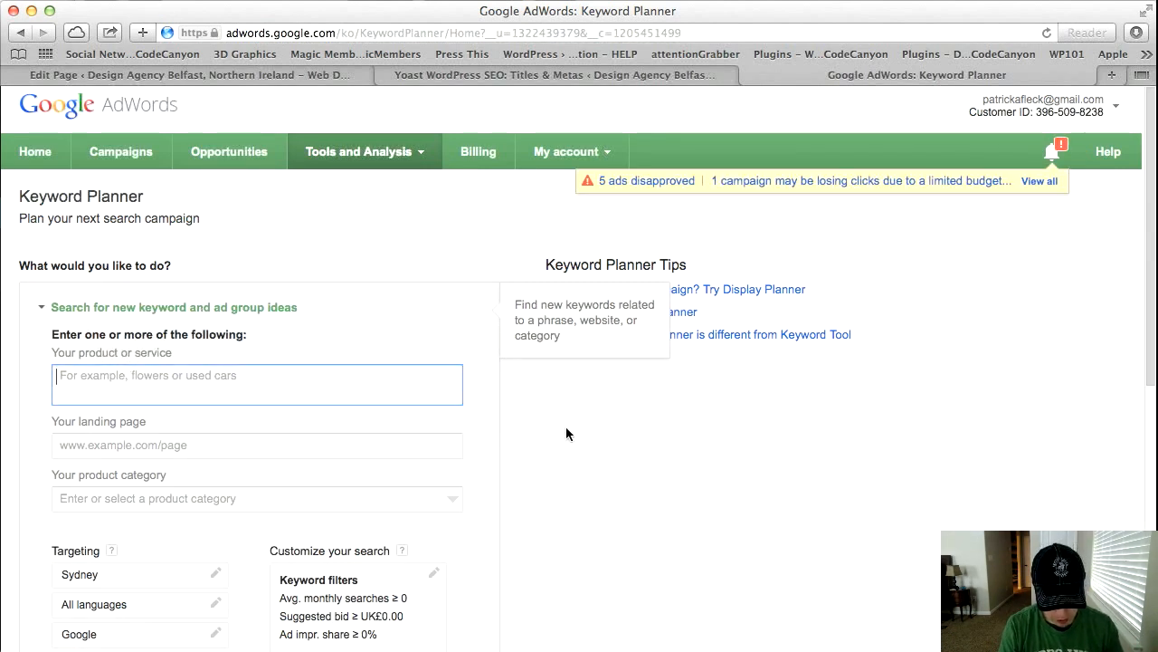
{"action": "type", "text": "search engine "}
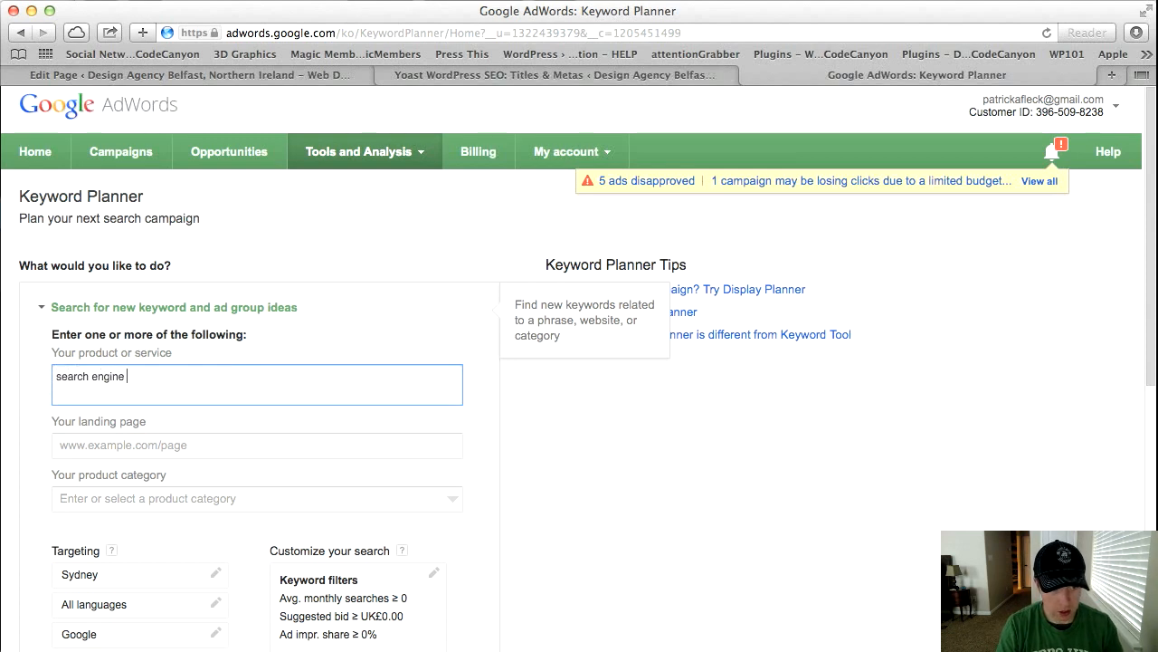
{"action": "type", "text": "optimisation"}
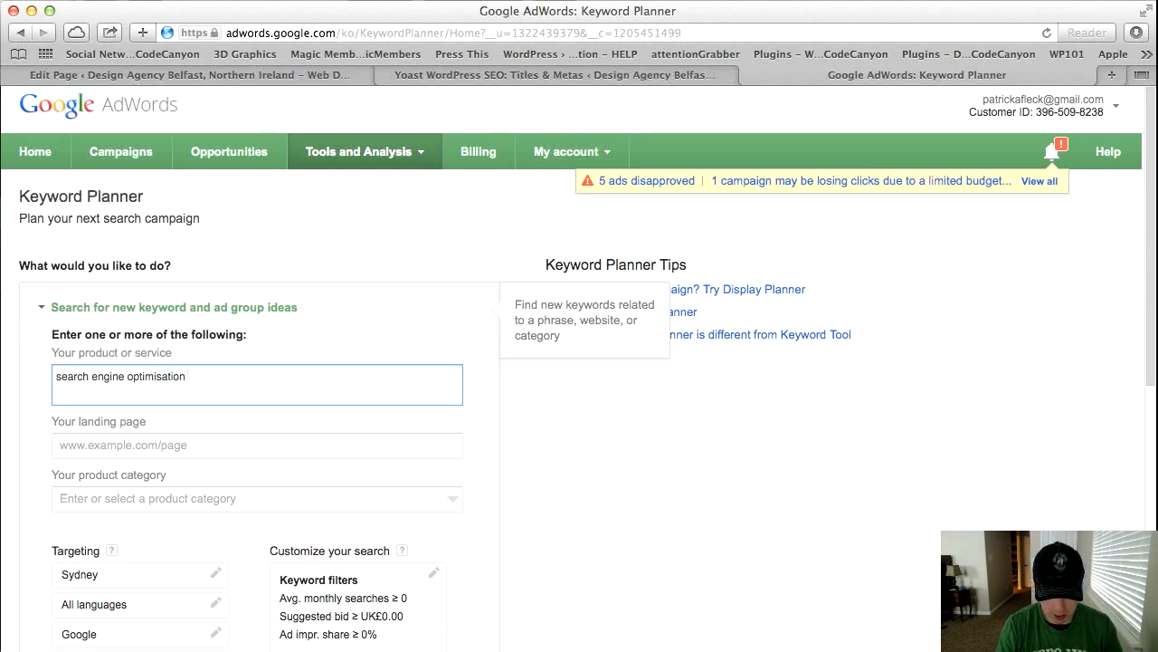
{"action": "type", "text": "UK"}
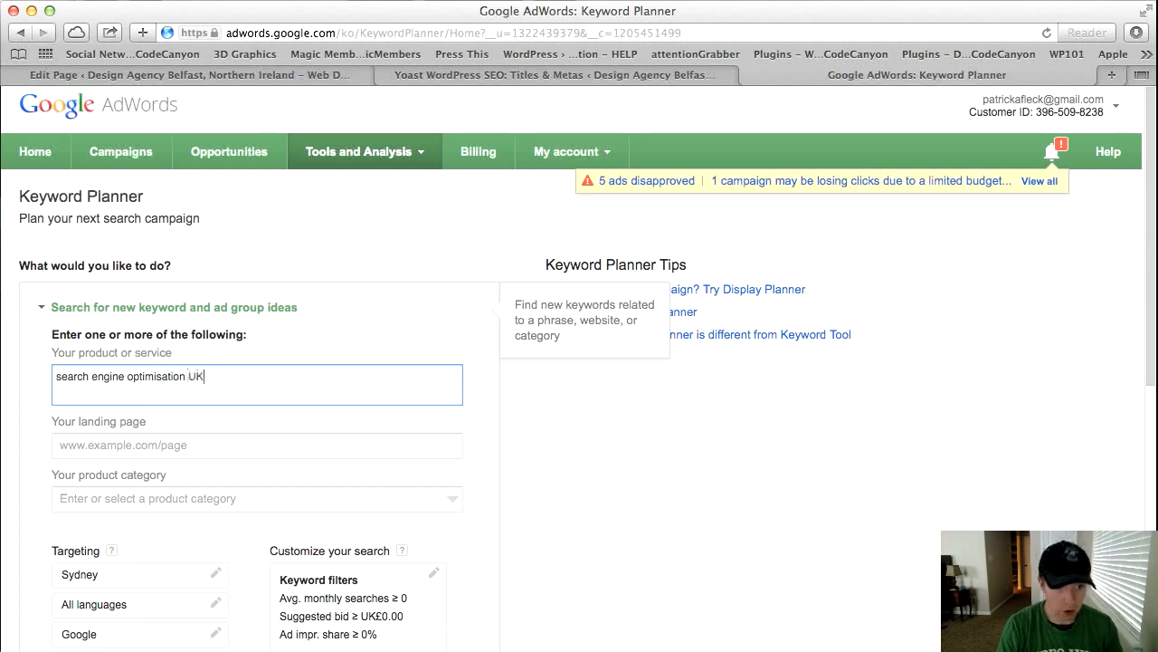
{"action": "left_click", "coordinate": [185, 447]}
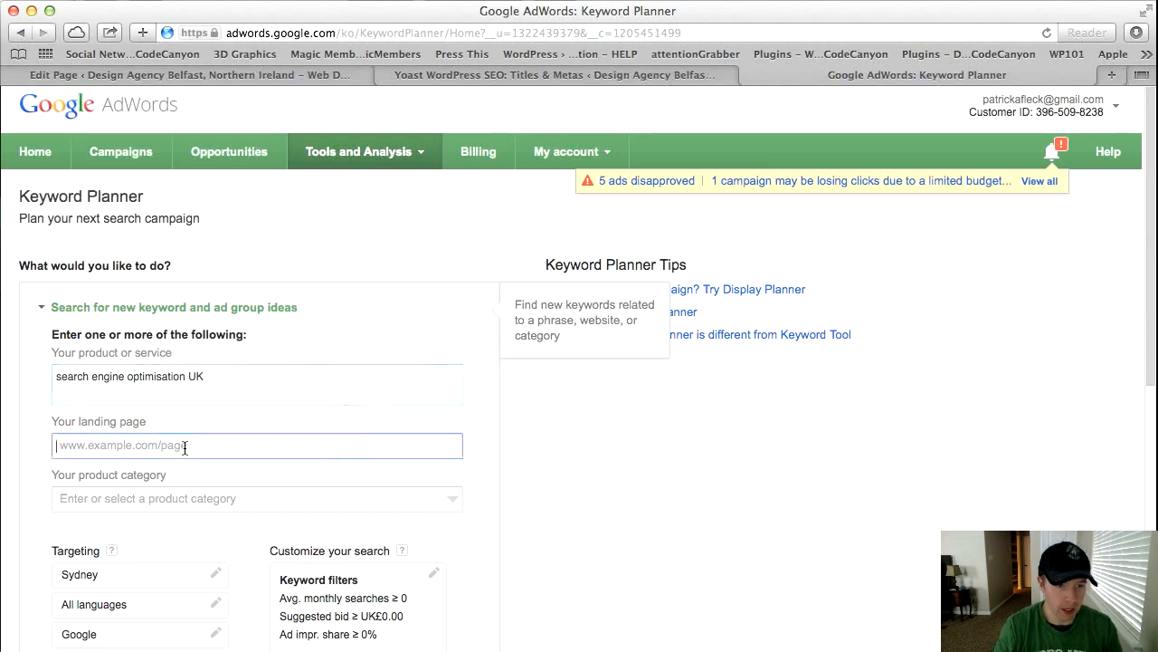
{"action": "type", "text": "ww.zen"}
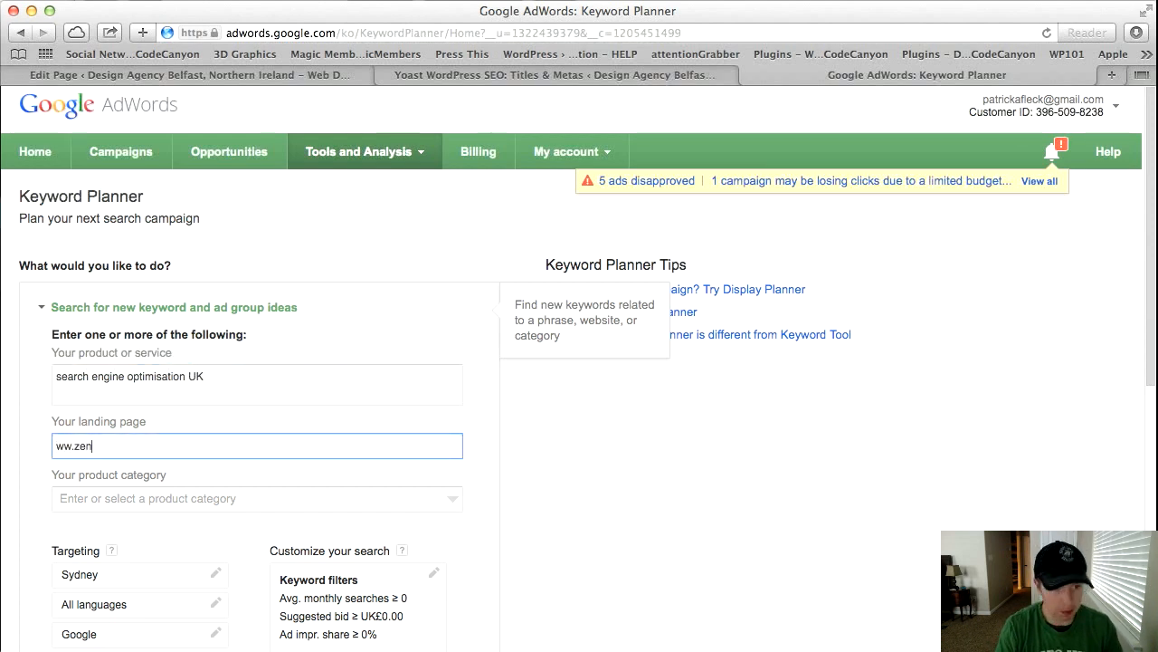
{"action": "type", "text": "ith"}
{"action": "key", "text": "BackSpace"}
{"action": "key", "text": "BackSpace"}
{"action": "key", "text": "BackSpace"}
{"action": "key", "text": "BackSpace"}
{"action": "key", "text": "BackSpace"}
{"action": "key", "text": "BackSpace"}
{"action": "key", "text": "BackSpace"}
{"action": "type", "text": "w."}
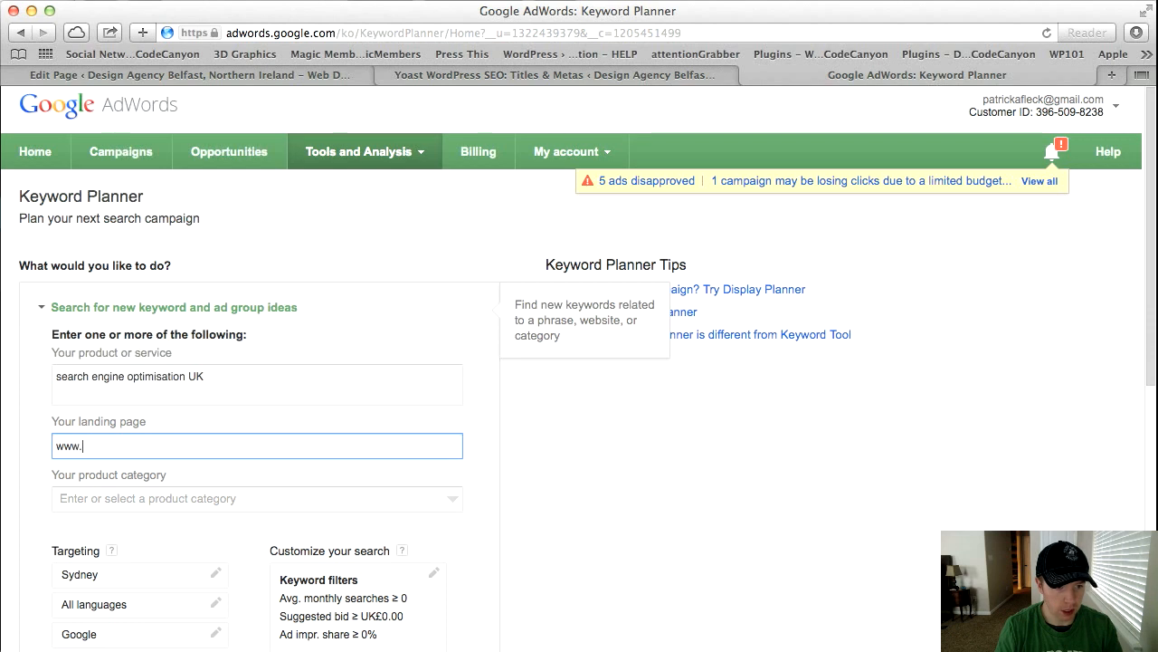
{"action": "type", "text": "zenithdesignstu"}
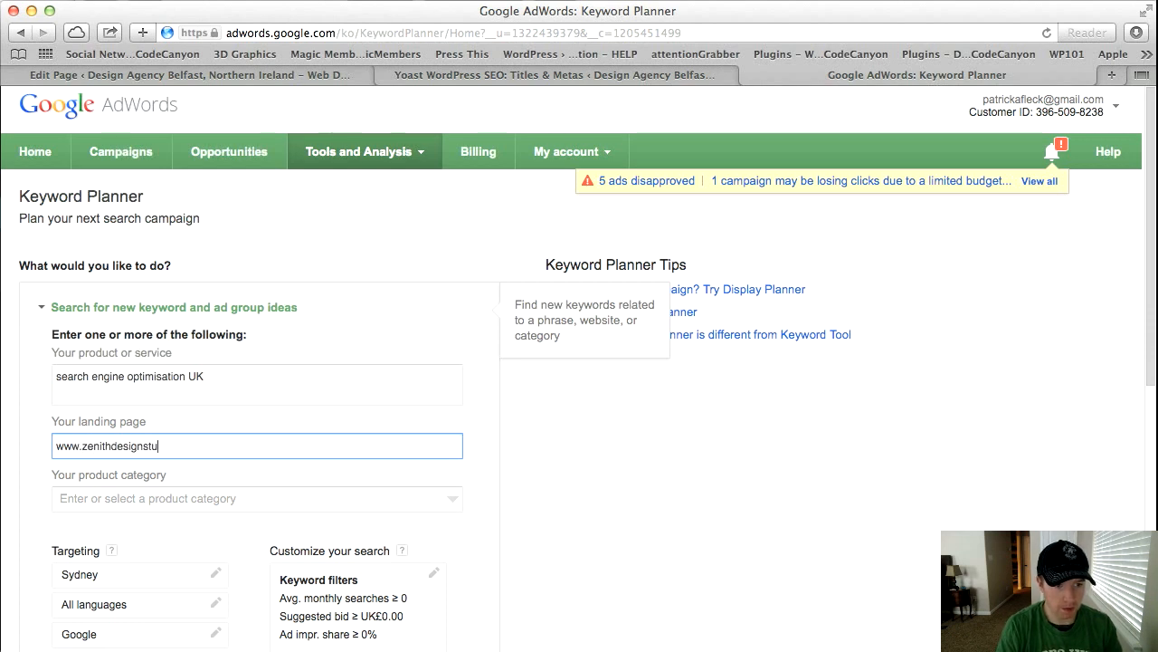
{"action": "type", "text": "dios.com"}
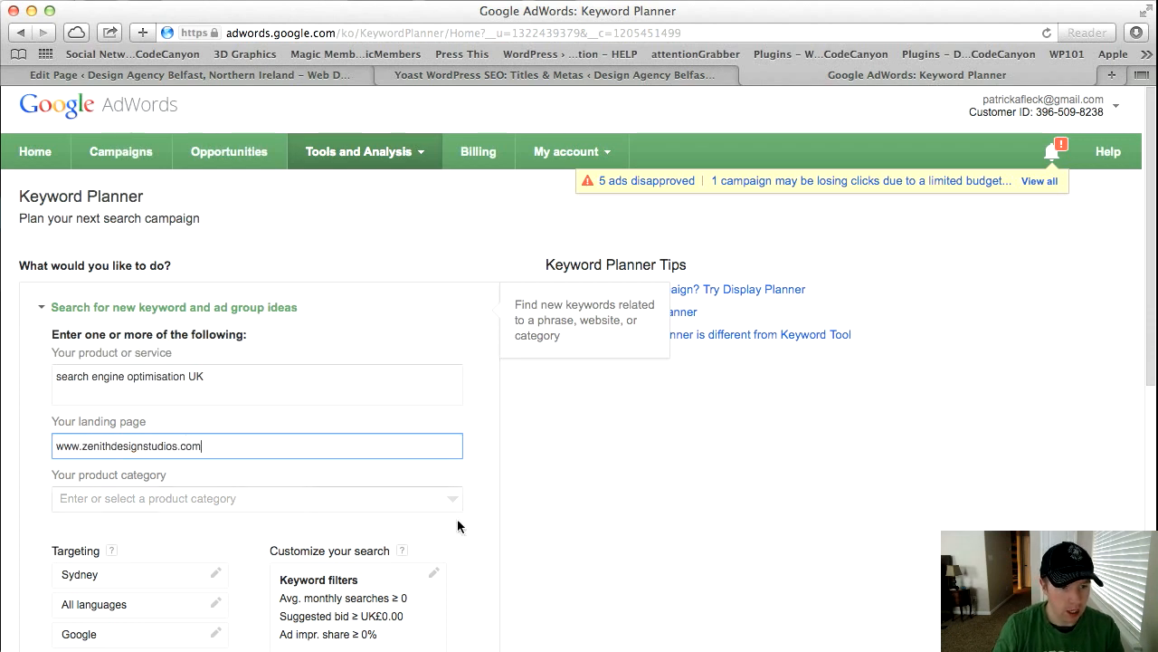
{"action": "left_click", "coordinate": [422, 500]}
{"action": "scroll", "coordinate": [303, 563], "scroll_direction": "down", "scroll_amount": 3}
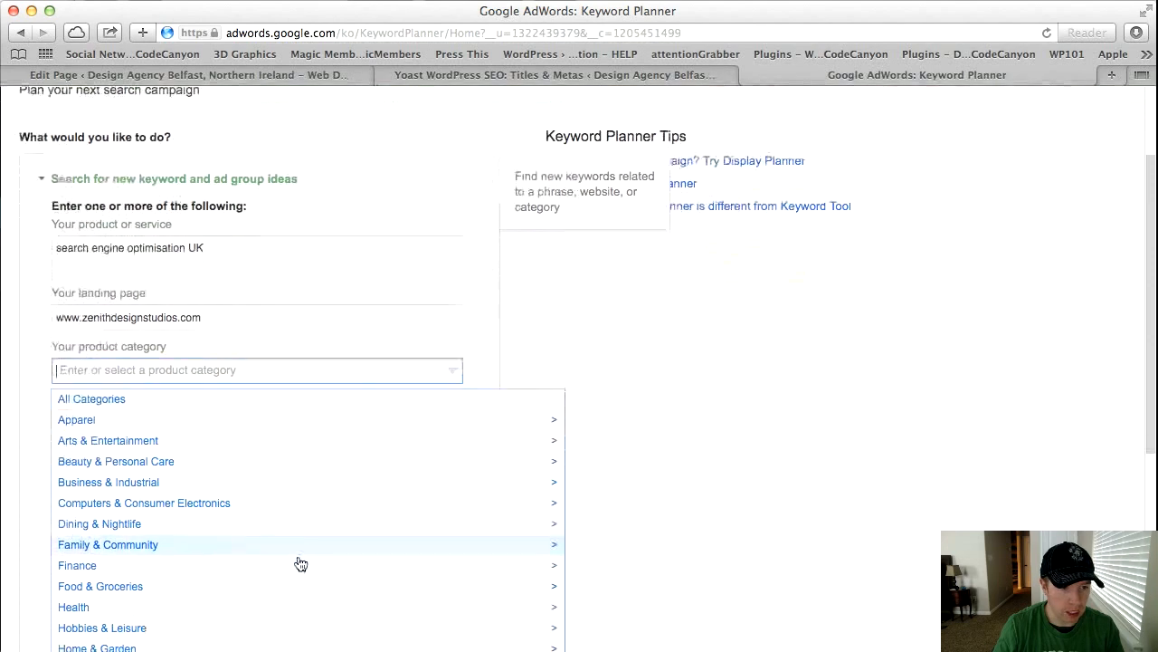
{"action": "left_click", "coordinate": [164, 474]}
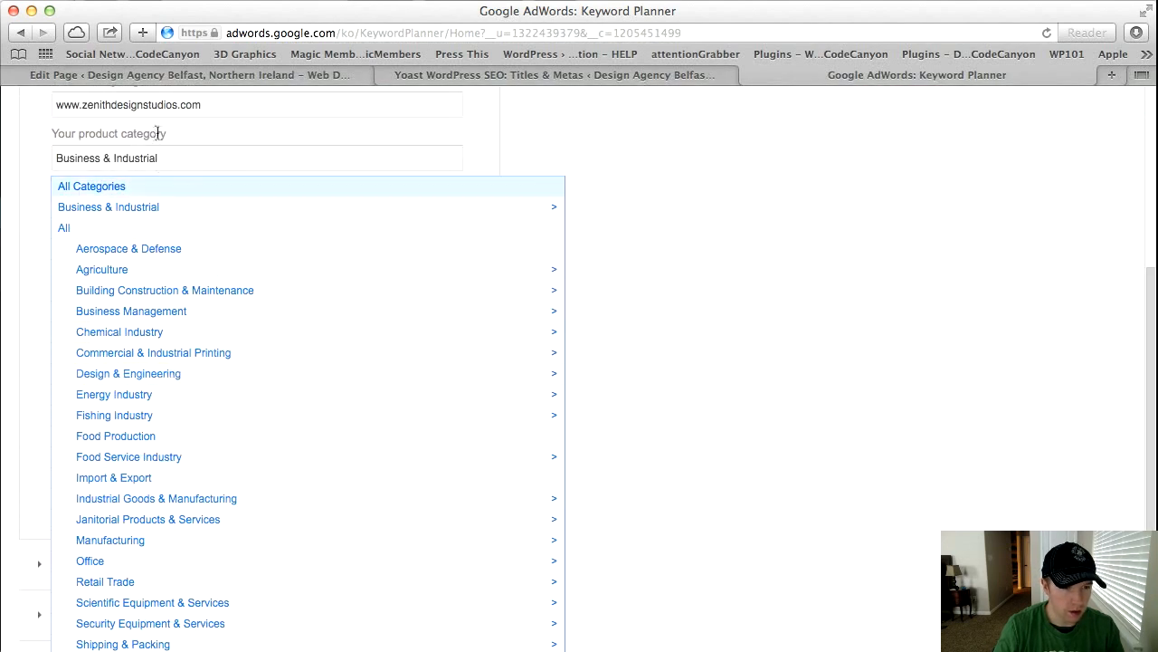
Look up "web des" in the product categories and choose Web Design & Development.
{"action": "left_click", "coordinate": [184, 162]}
{"action": "type", "text": "web des"}
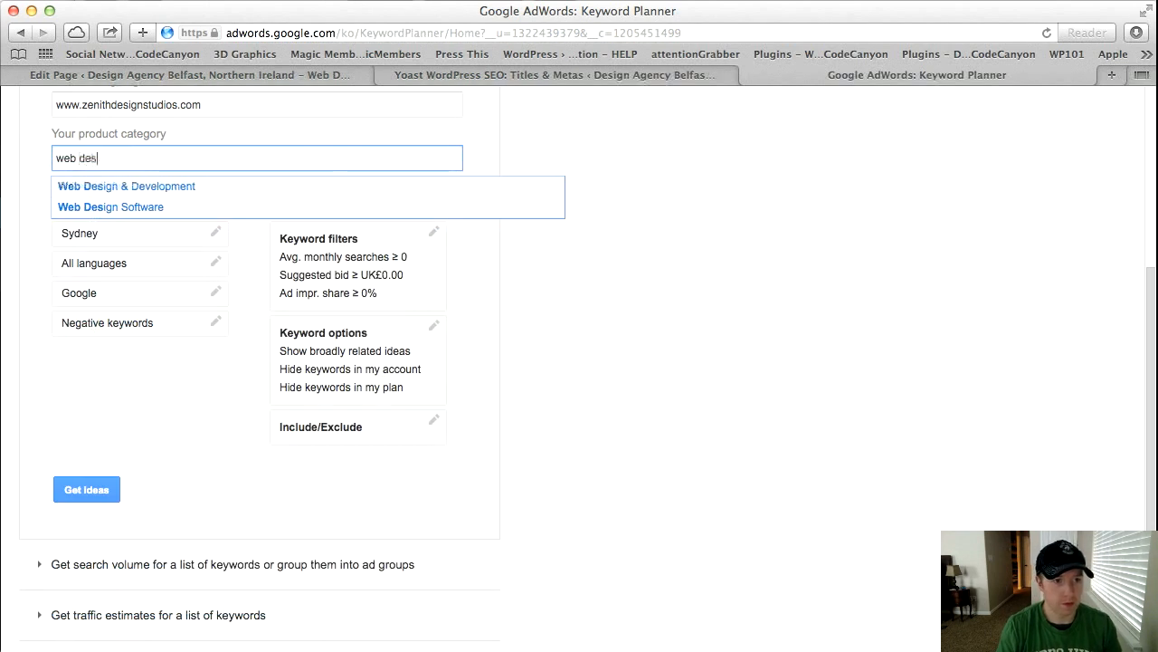
{"action": "left_click", "coordinate": [90, 187]}
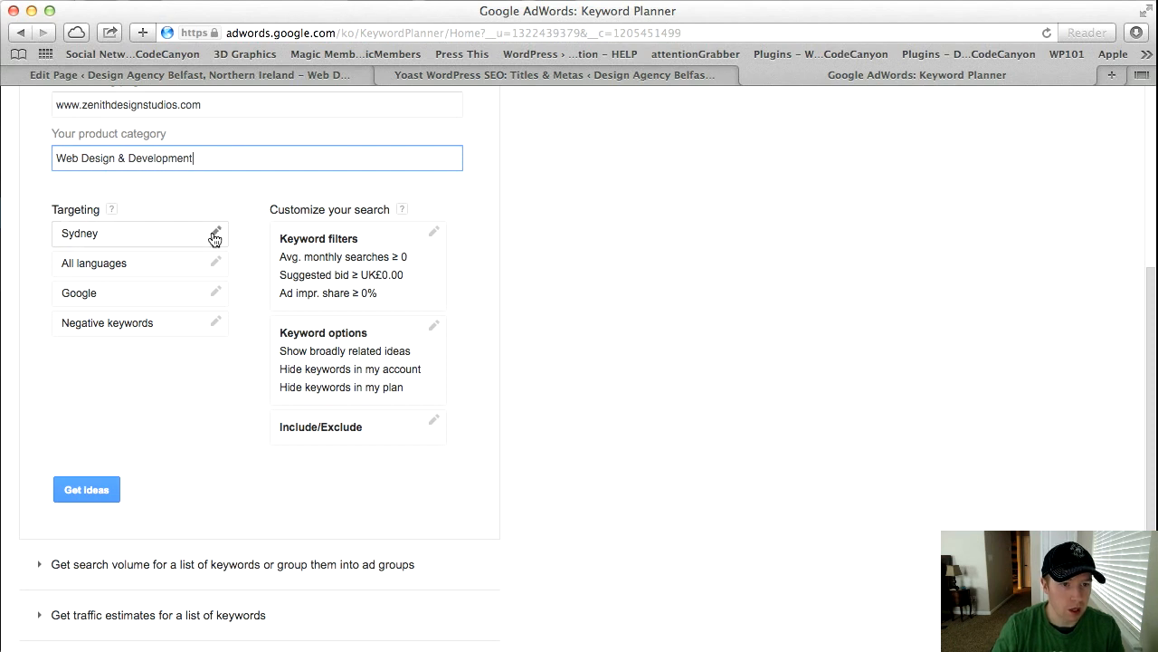
Remove Sydney from the targeted locations and get the keyword ideas for all locations.
{"action": "scroll", "coordinate": [238, 272], "scroll_direction": "up", "scroll_amount": 1}
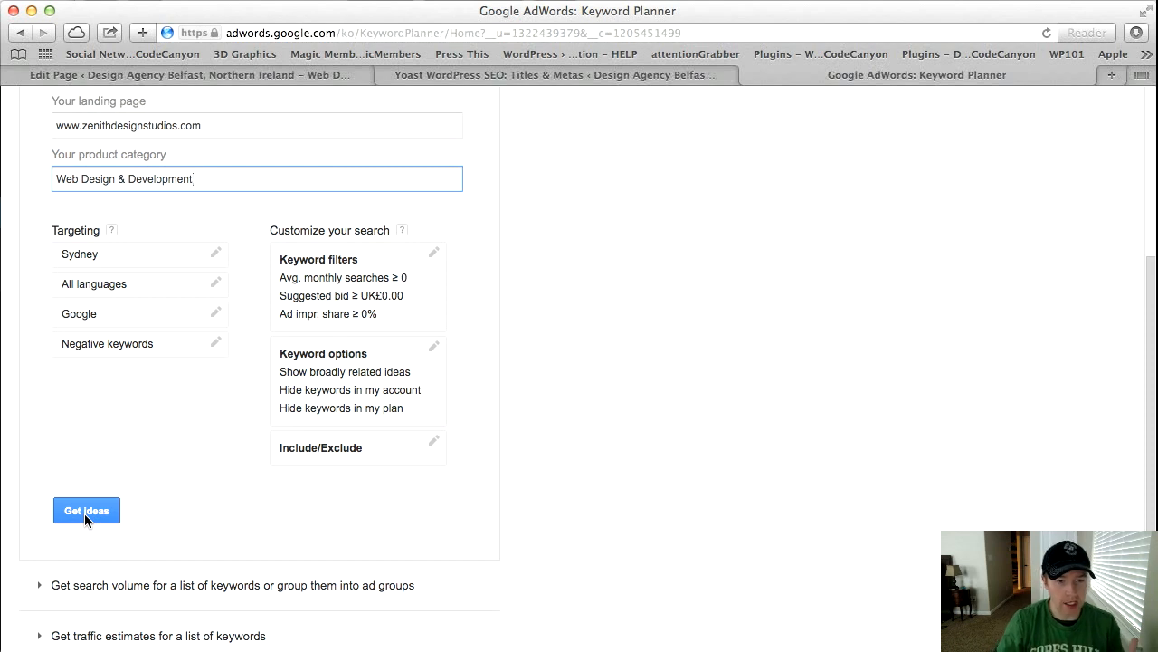
{"action": "left_click", "coordinate": [216, 257]}
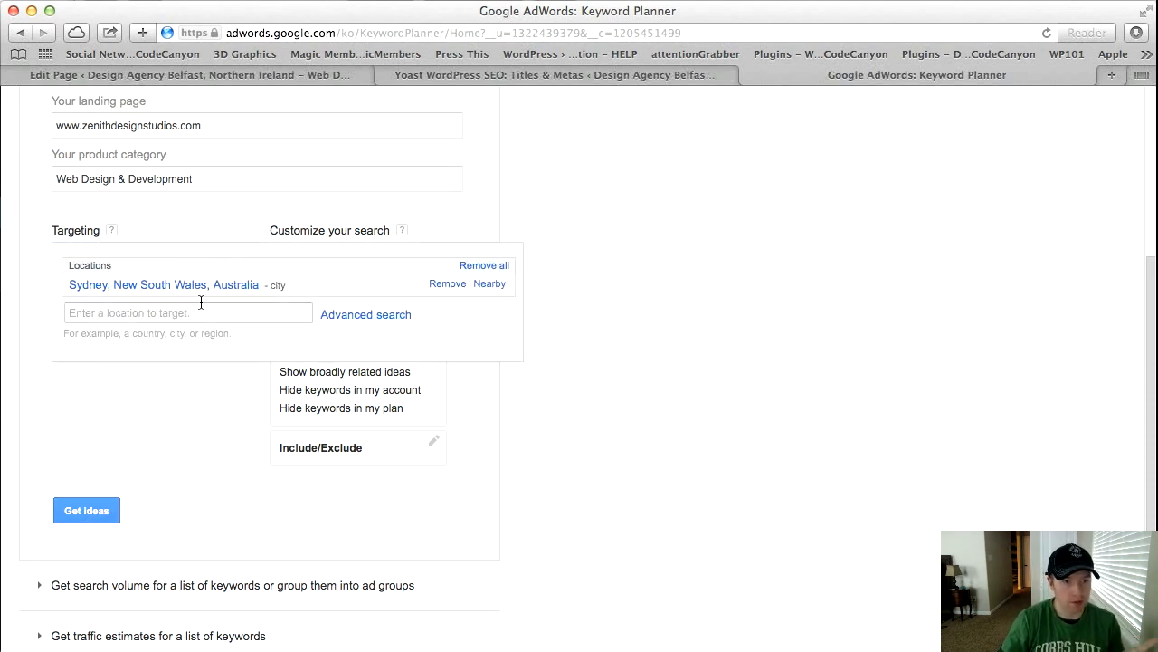
{"action": "left_click", "coordinate": [446, 285]}
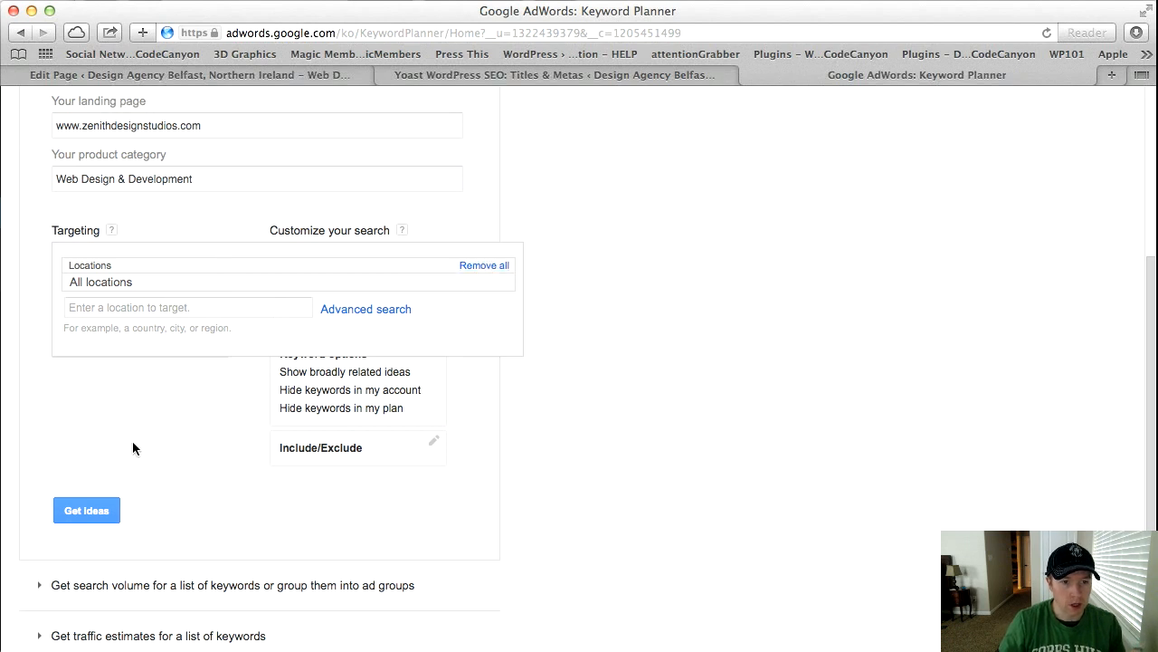
{"action": "left_click", "coordinate": [83, 511]}
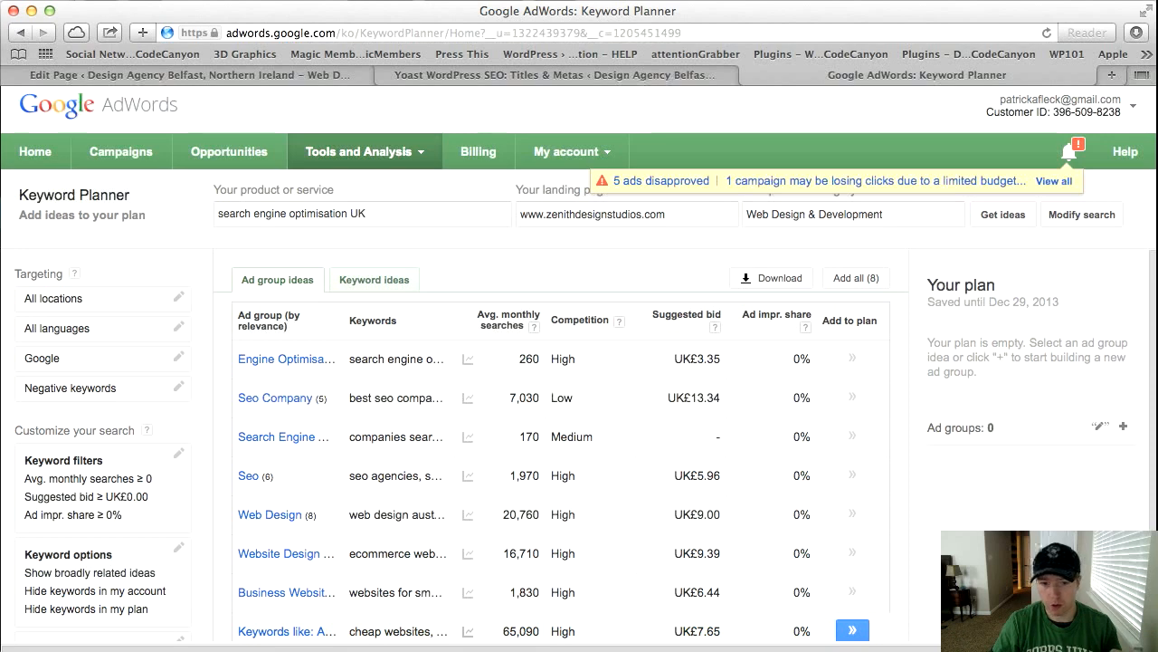
Widen the browser window and compare average monthly searches, competition and suggested bids for the Seo Company, Search Engine Optimization and Seo ad groups.
{"action": "left_click_drag", "start_coordinate": [1155, 644], "coordinate": [1157, 651]}
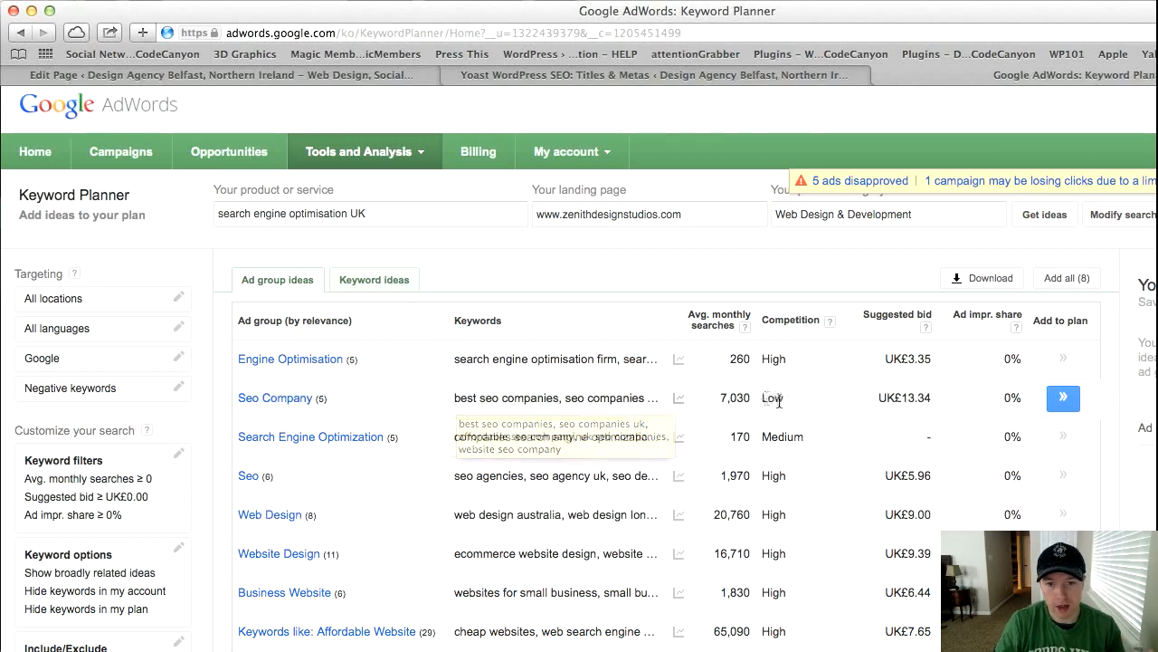
{"action": "left_click_drag", "start_coordinate": [723, 395], "coordinate": [748, 398]}
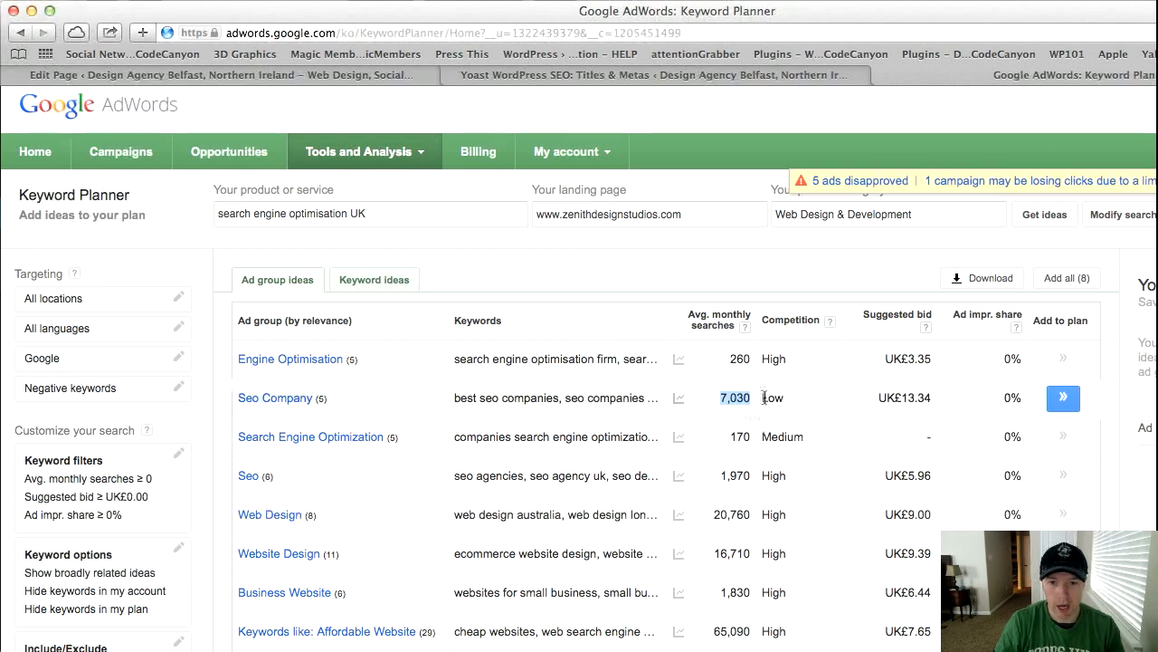
{"action": "left_click_drag", "start_coordinate": [765, 398], "coordinate": [784, 398]}
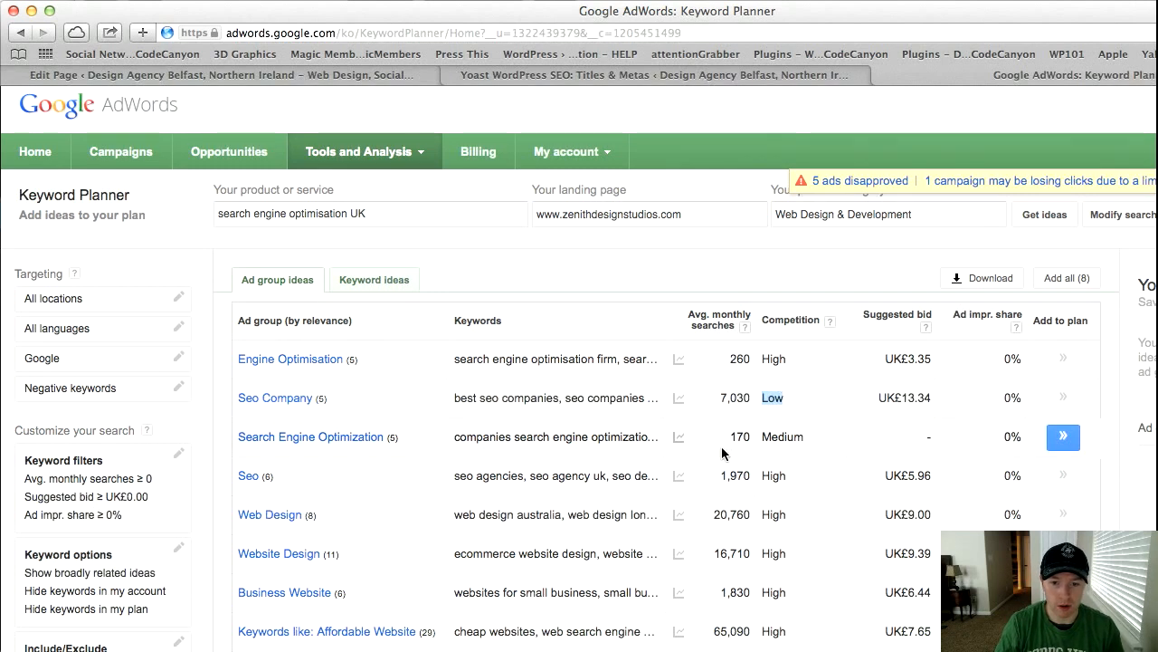
{"action": "left_click", "coordinate": [722, 475]}
{"action": "left_click_drag", "start_coordinate": [720, 475], "coordinate": [751, 475]}
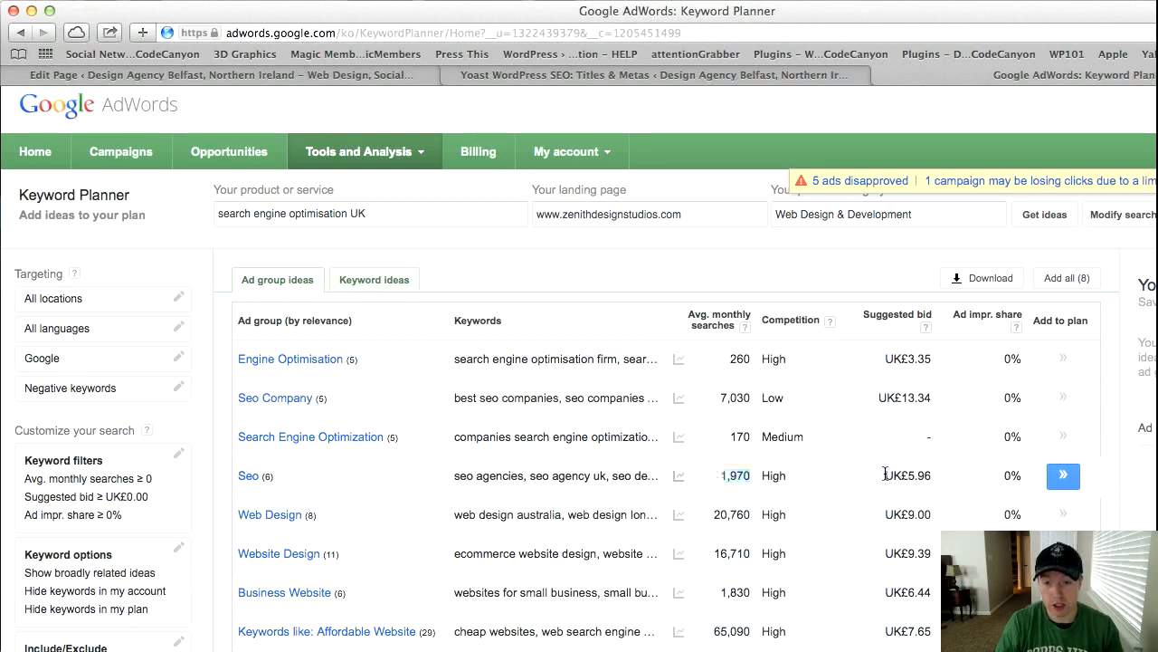
{"action": "left_click_drag", "start_coordinate": [884, 474], "coordinate": [933, 477]}
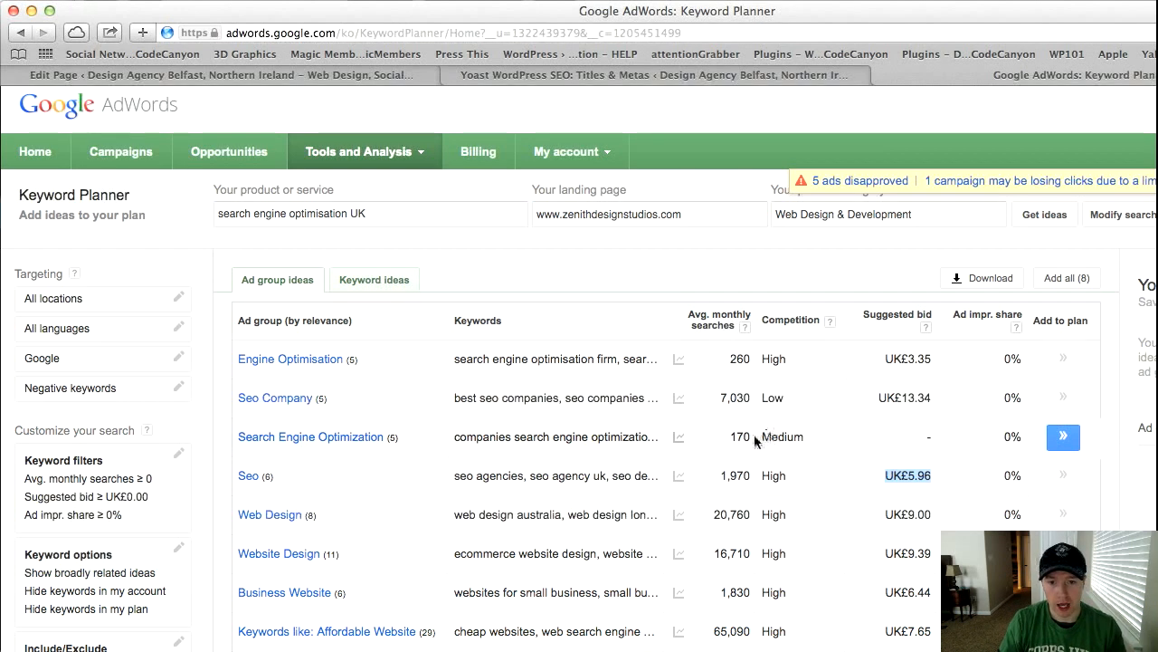
{"action": "left_click_drag", "start_coordinate": [762, 437], "coordinate": [818, 434]}
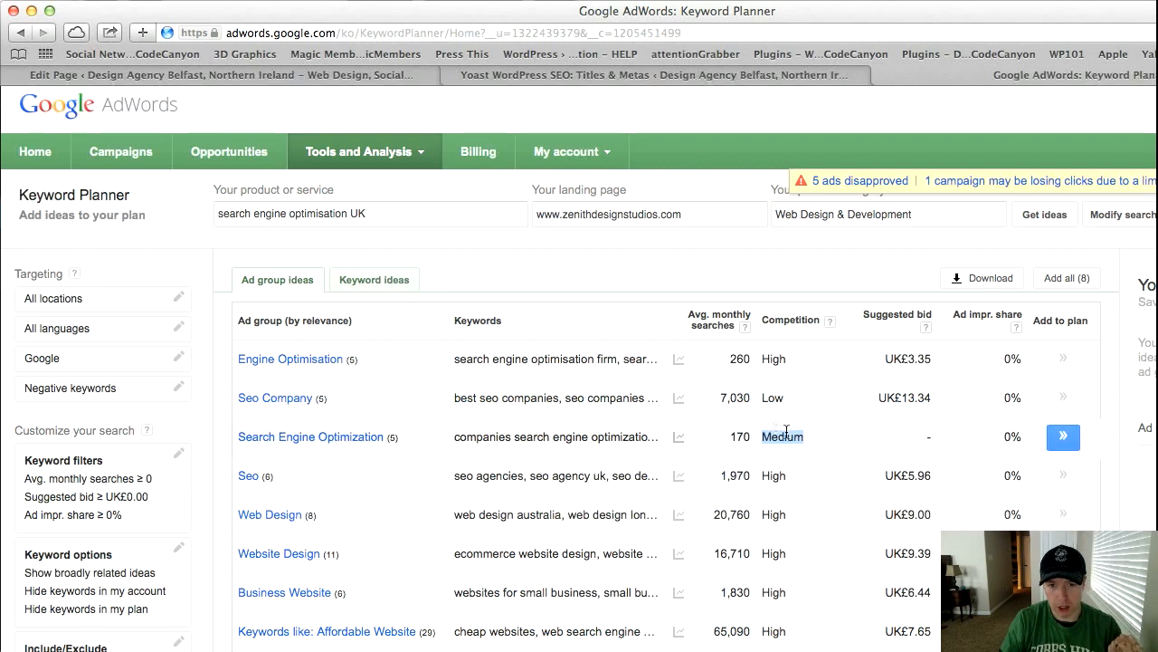
{"action": "left_click_drag", "start_coordinate": [731, 438], "coordinate": [755, 435]}
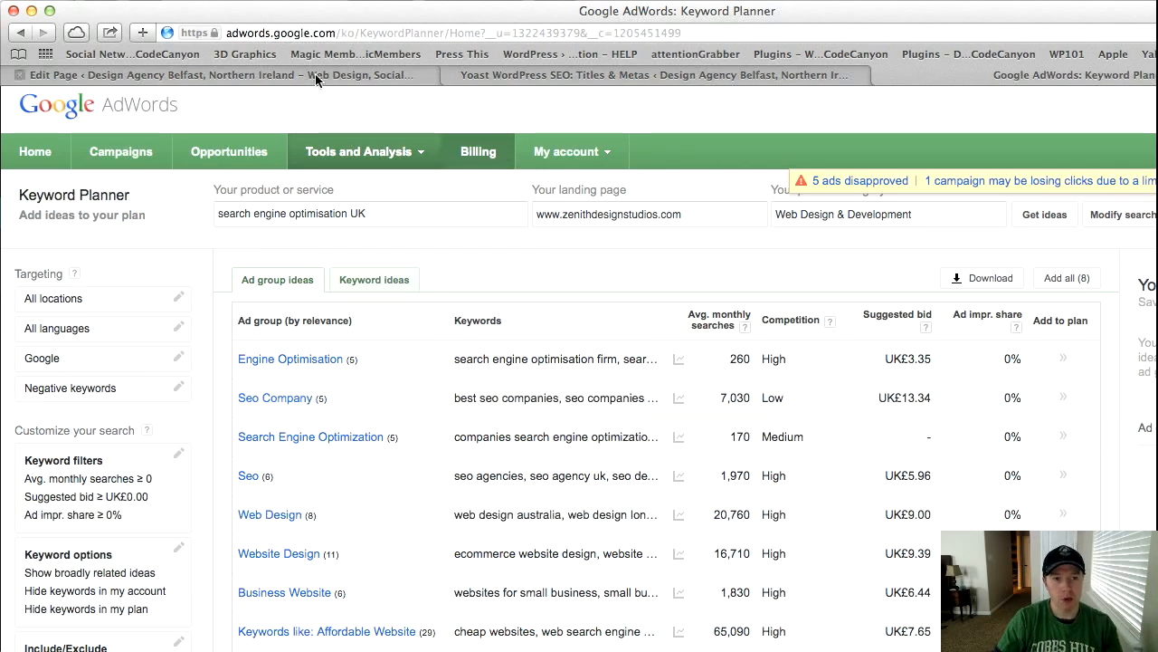
Return to the page being edited, highlight "Search Engine Optimisation" in its title, and view the WordPress SEO by Yoast settings.
{"action": "left_click", "coordinate": [283, 73]}
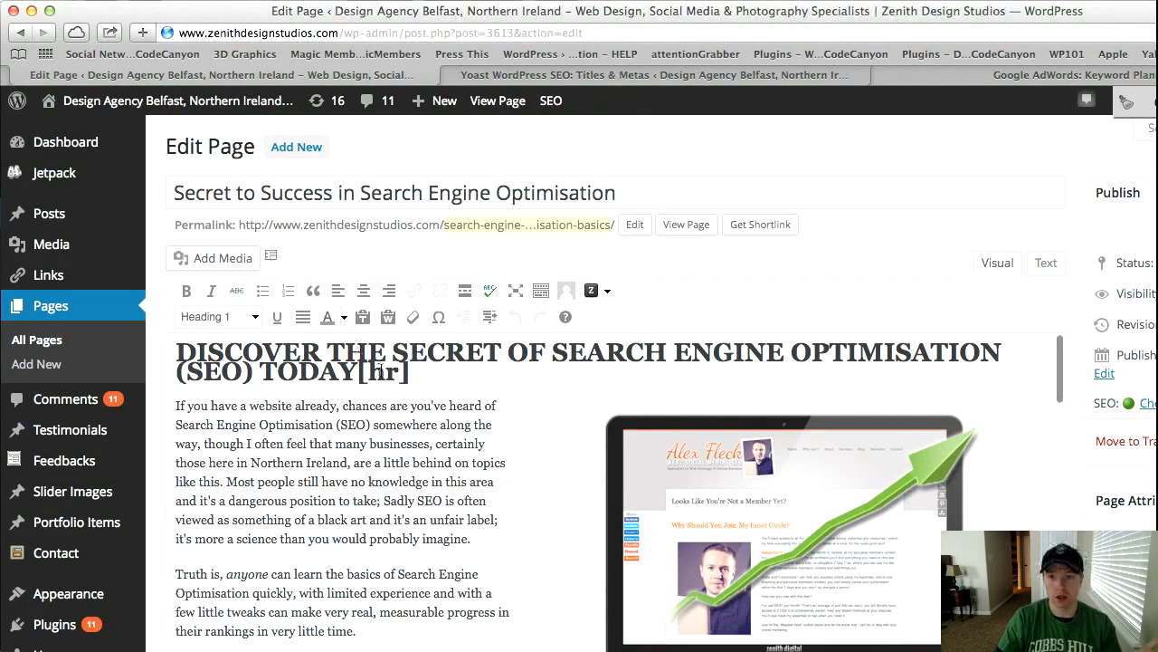
{"action": "left_click_drag", "start_coordinate": [1157, 642], "coordinate": [1157, 642]}
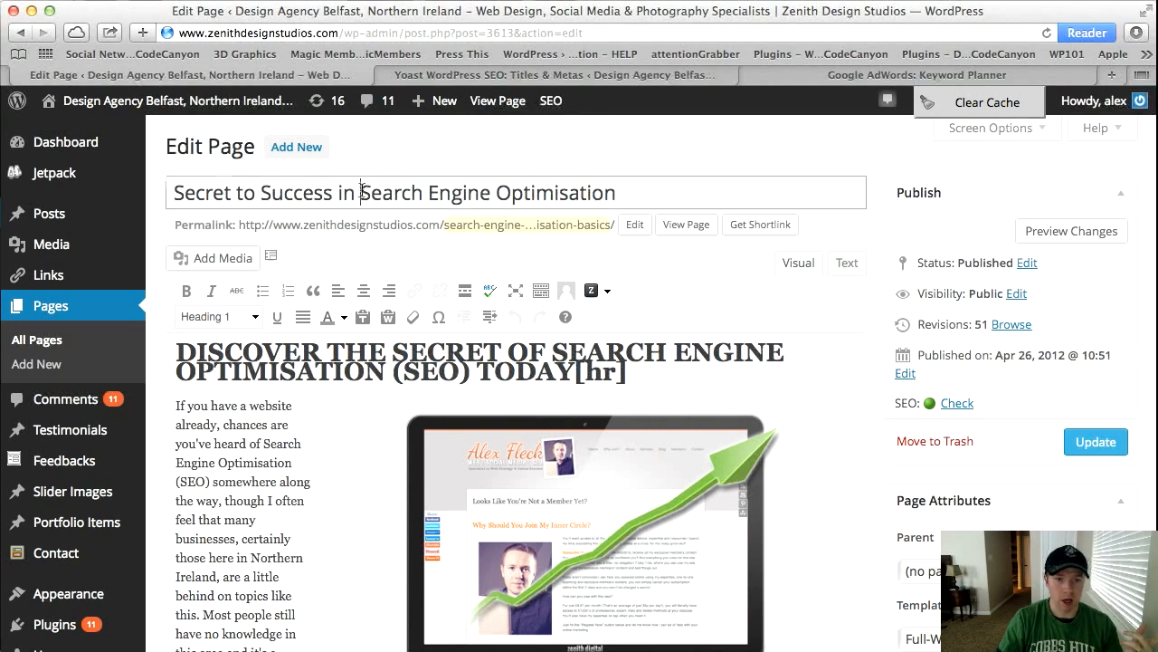
{"action": "left_click_drag", "start_coordinate": [361, 190], "coordinate": [754, 192]}
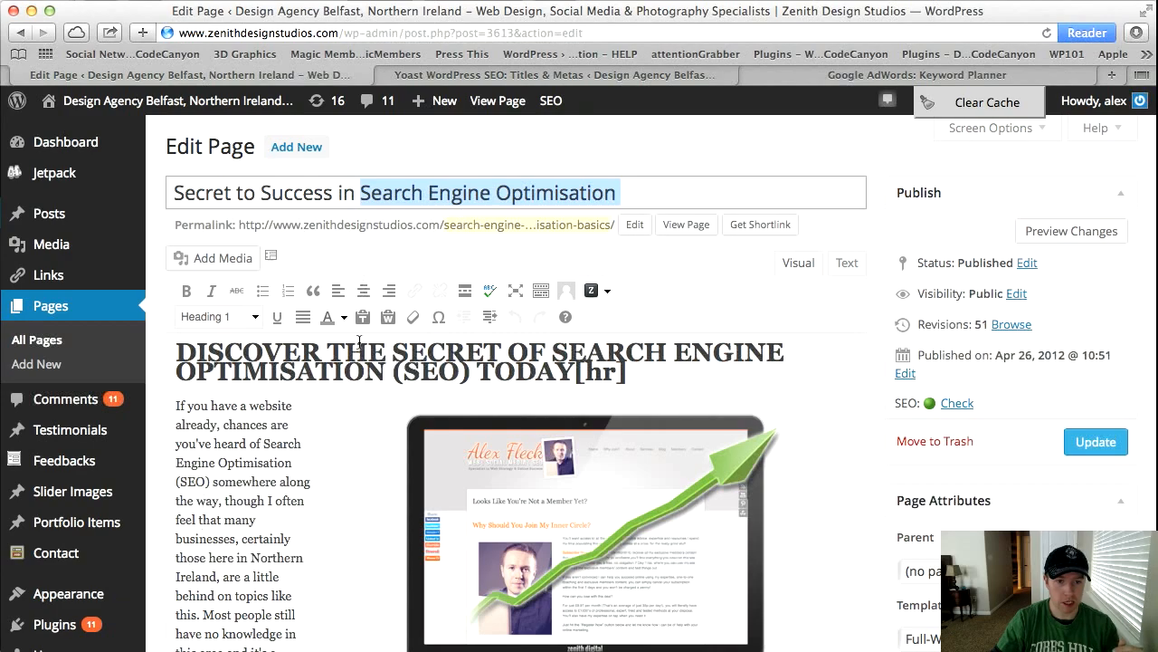
{"action": "scroll", "coordinate": [359, 342], "scroll_direction": "down", "scroll_amount": 15}
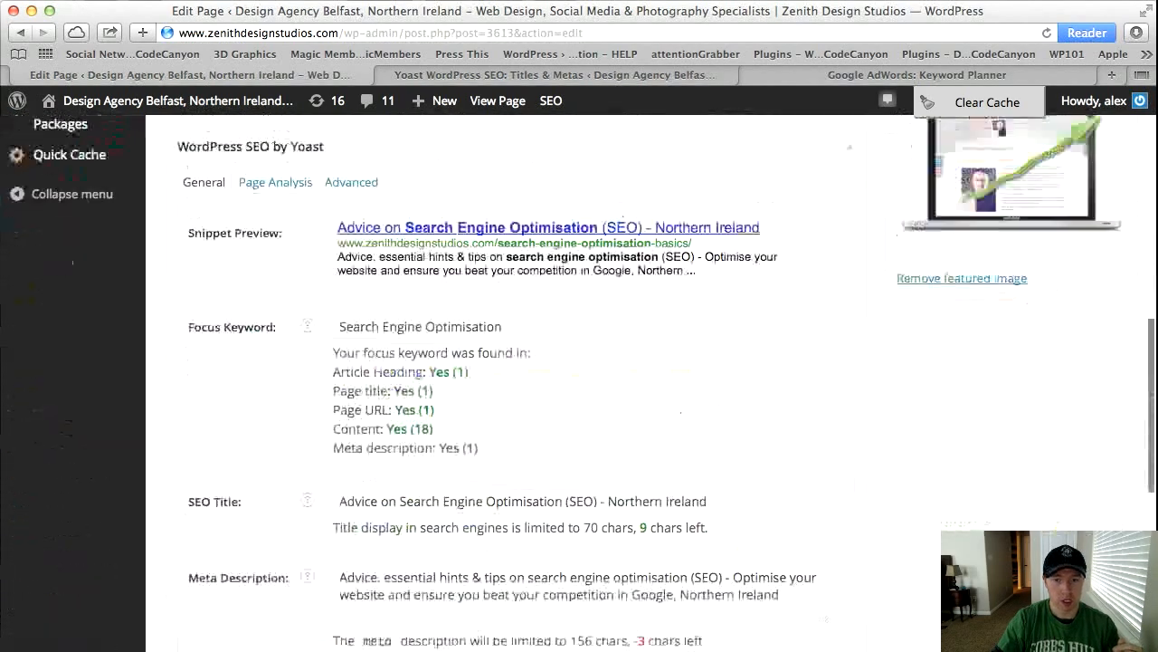
Select the focus keyword "Search Engine Optimisation" in the page's WordPress SEO by Yoast settings.
{"action": "scroll", "coordinate": [518, 232], "scroll_direction": "up", "scroll_amount": 2}
{"action": "left_click", "coordinate": [519, 231]}
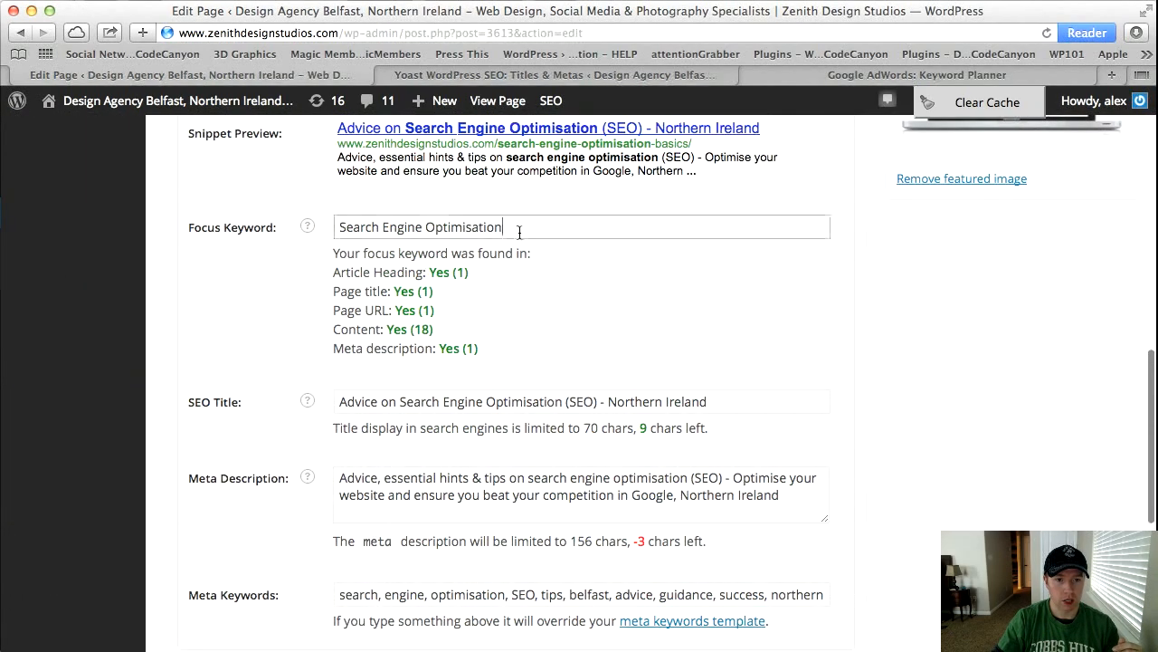
{"action": "left_click", "coordinate": [254, 230]}
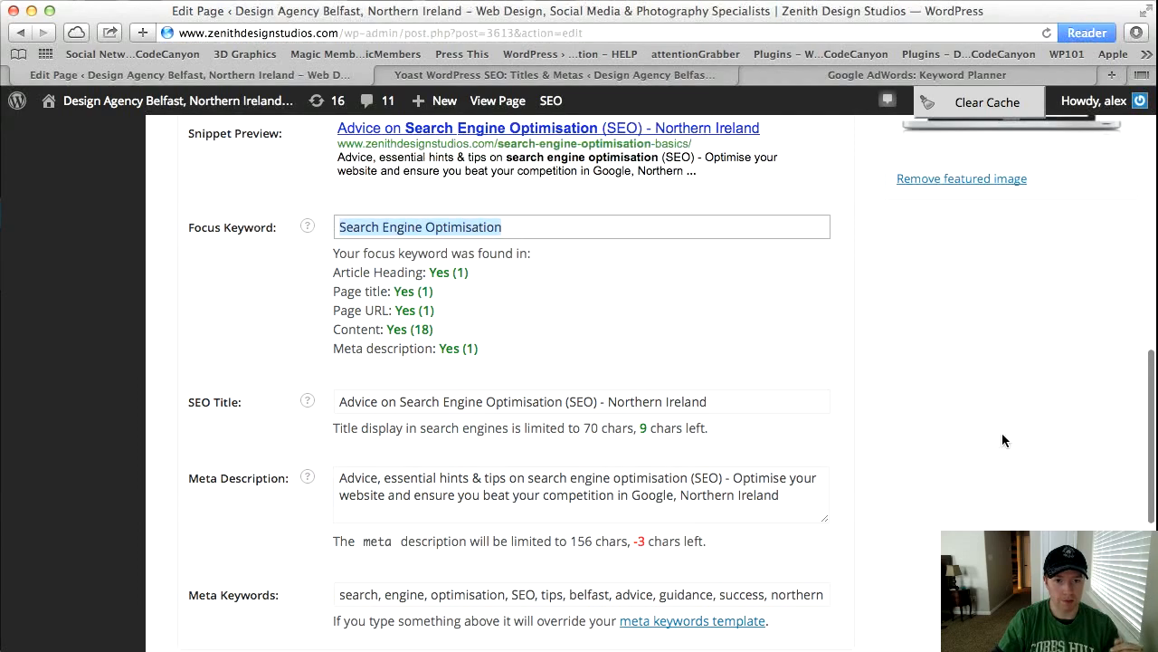
Highlight the whole page title, followed by only the keyword "Search Engine Optimisation" within it.
{"action": "scroll", "coordinate": [1003, 441], "scroll_direction": "up", "scroll_amount": 20}
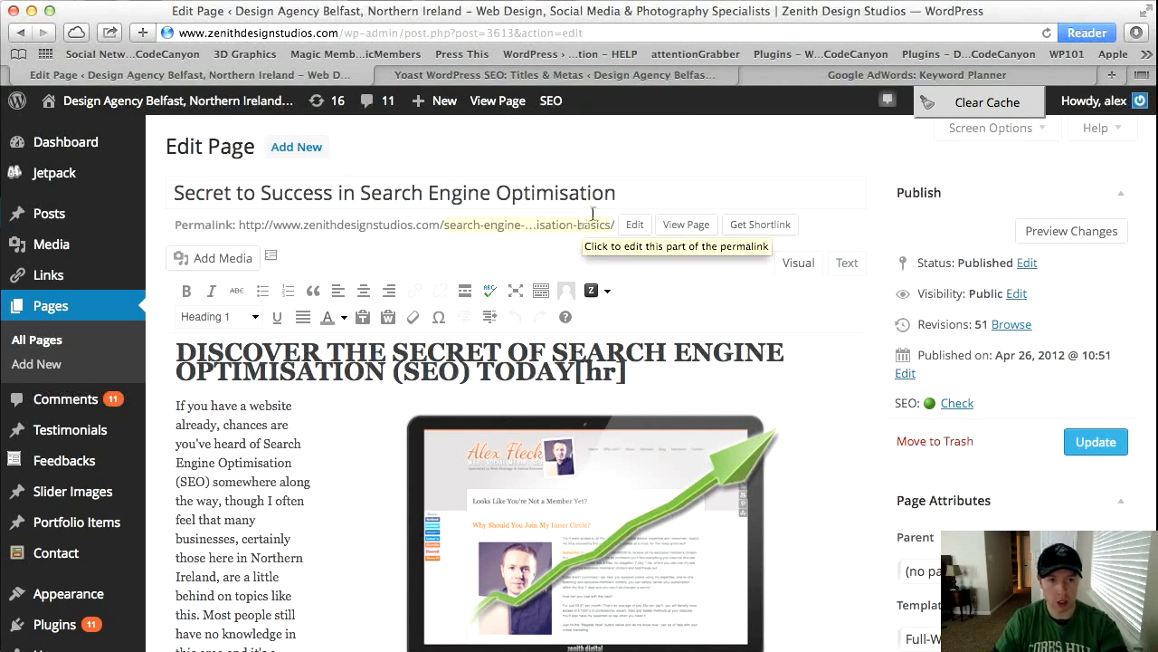
{"action": "left_click_drag", "start_coordinate": [628, 190], "coordinate": [145, 192]}
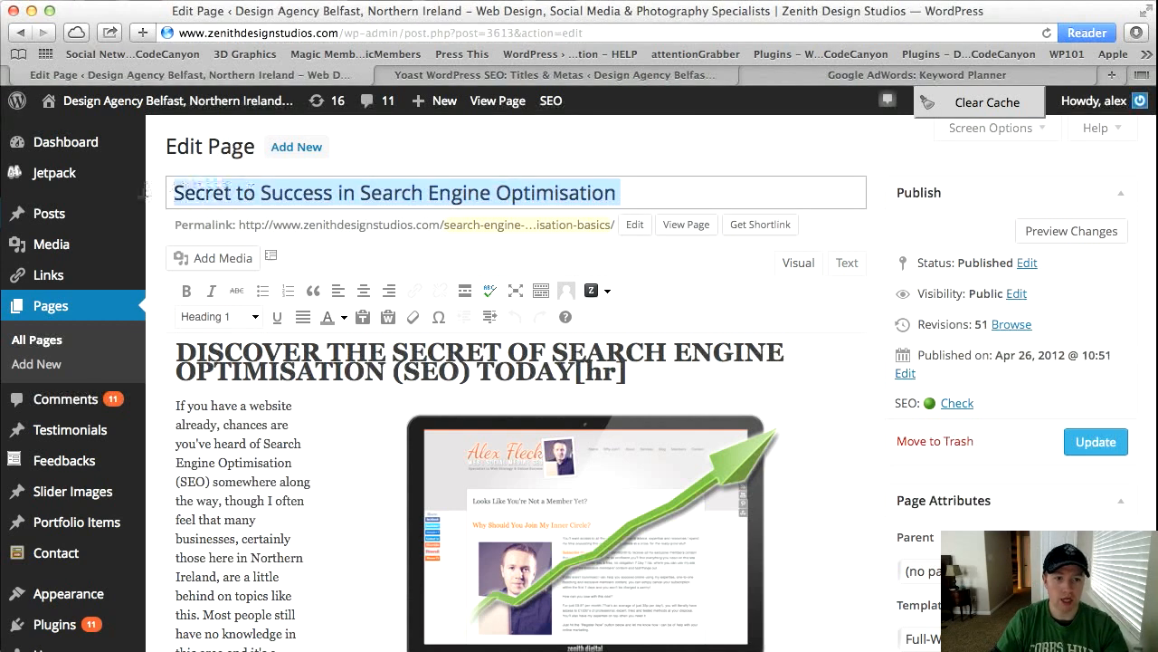
{"action": "left_click", "coordinate": [401, 192]}
{"action": "left_click_drag", "start_coordinate": [362, 191], "coordinate": [639, 191]}
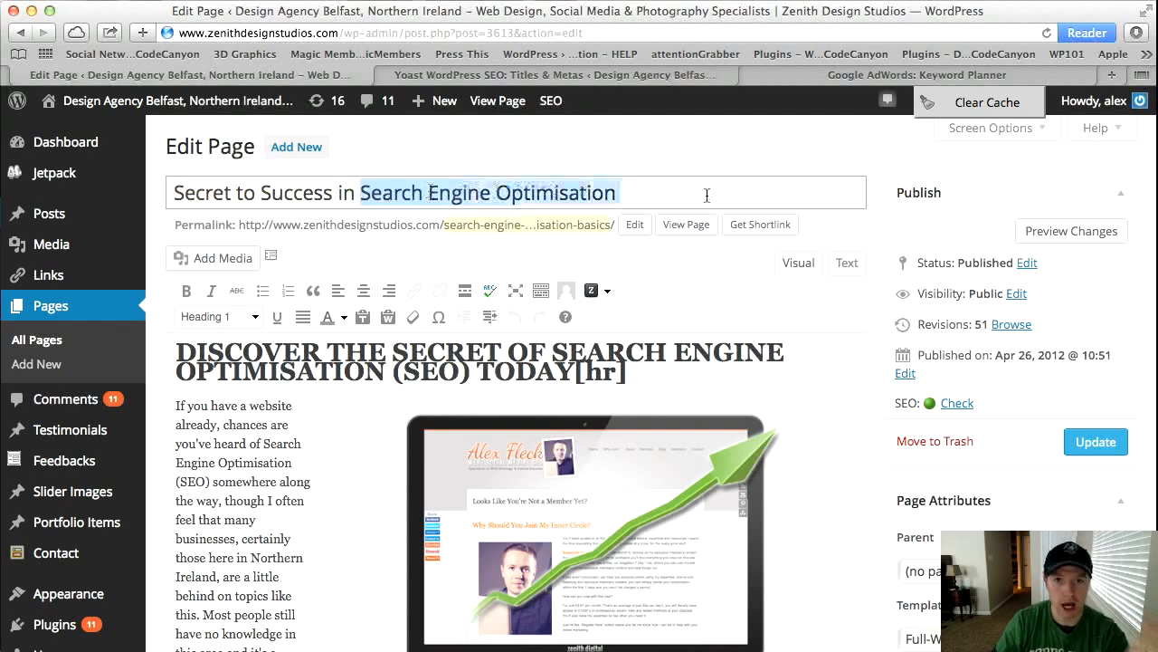
Check the Seo Company ad group's keywords in Google Keyword Planner, and return to the page being edited to highlight its full title.
{"action": "left_click", "coordinate": [869, 75]}
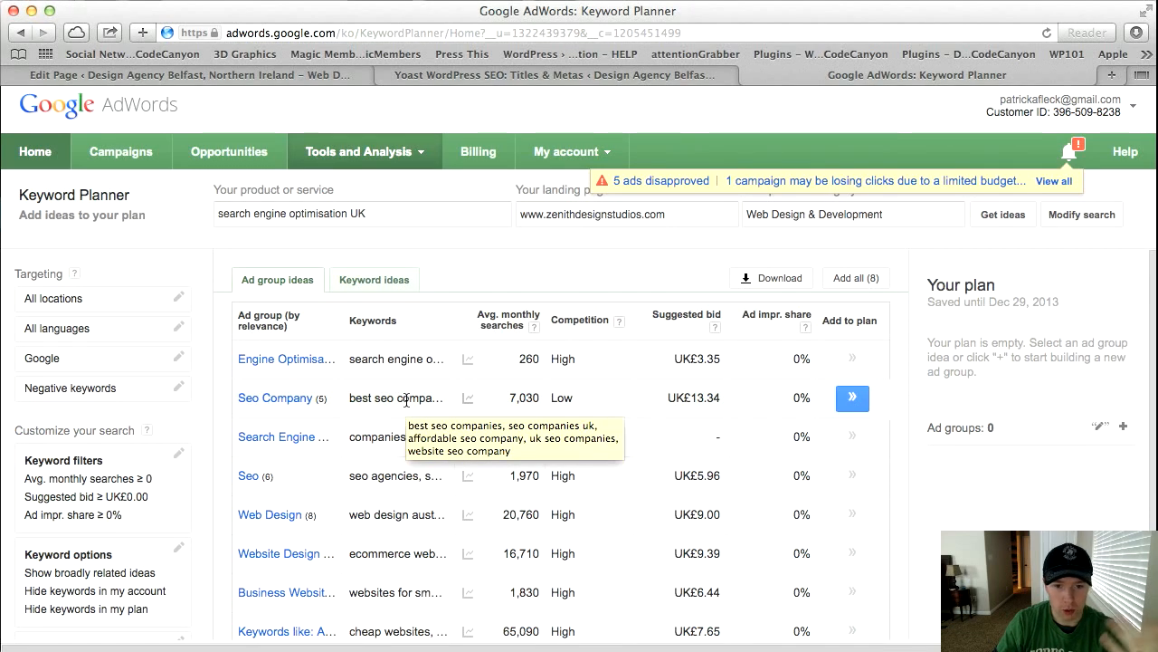
{"action": "left_click", "coordinate": [225, 74]}
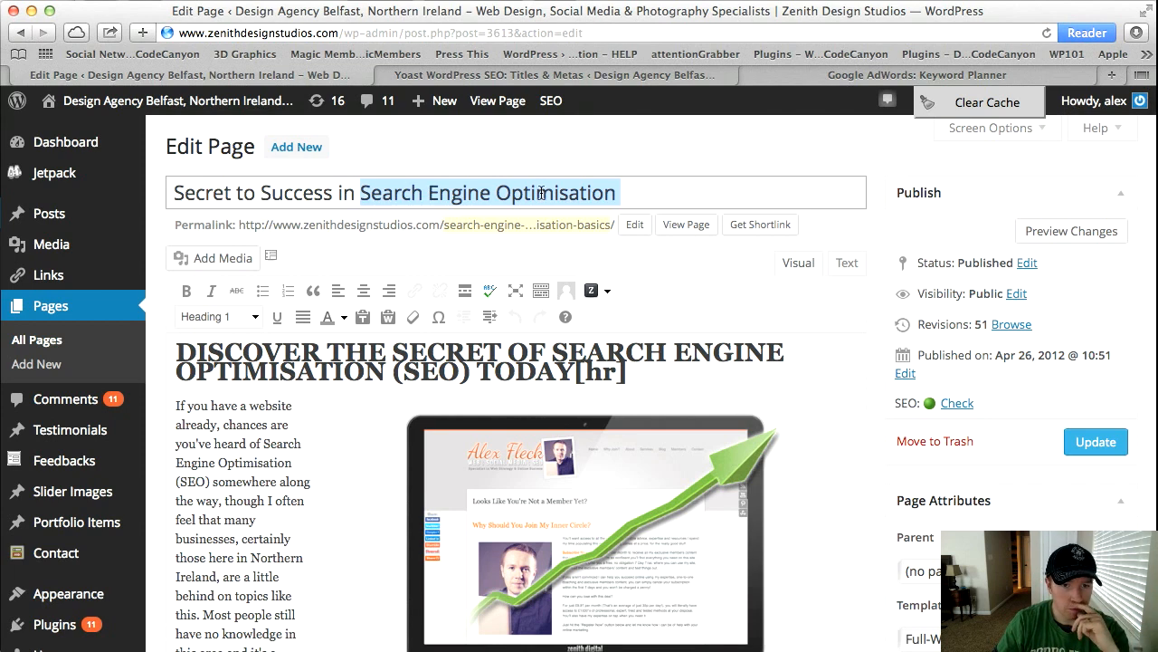
{"action": "left_click", "coordinate": [633, 189]}
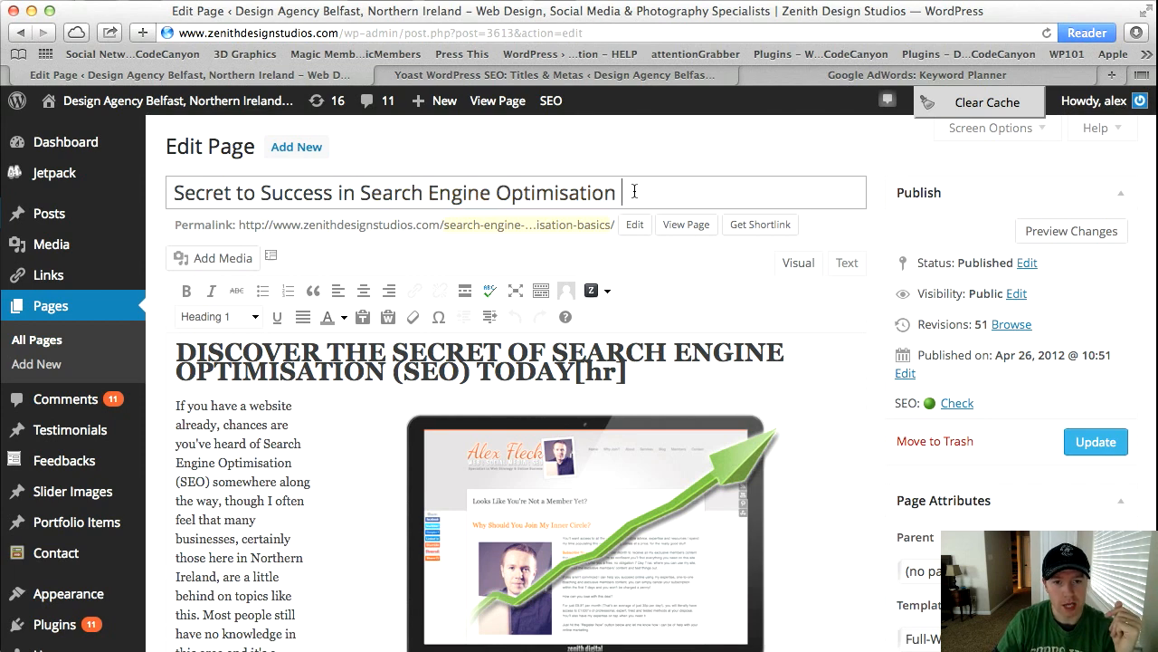
{"action": "left_click_drag", "start_coordinate": [683, 191], "coordinate": [141, 186]}
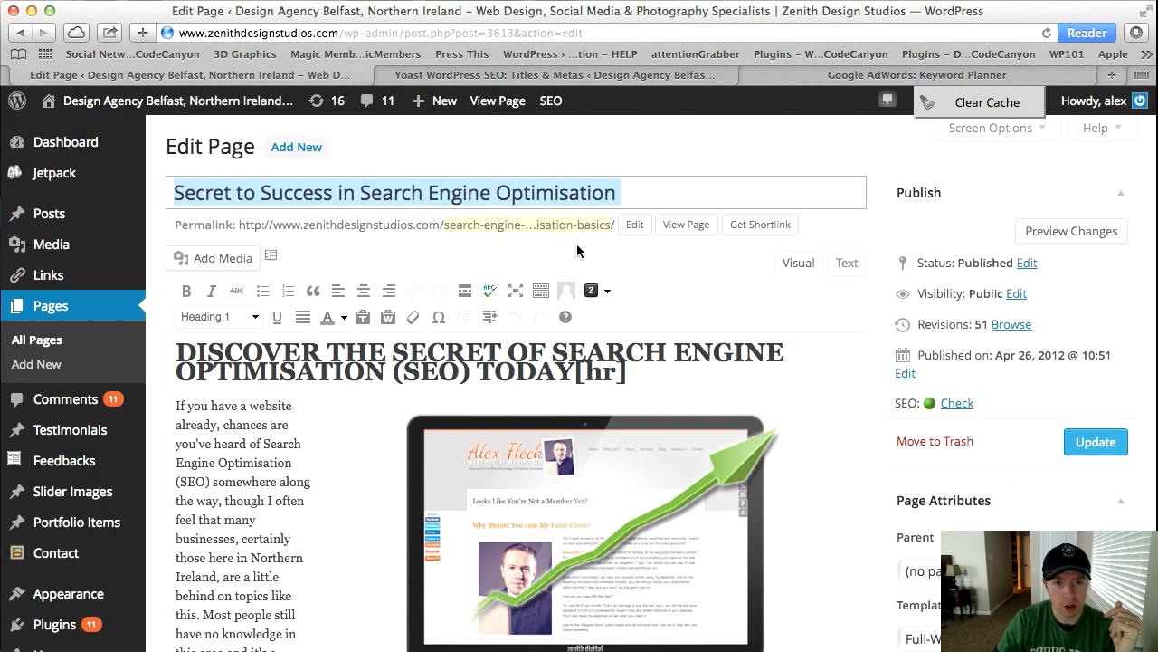
Open the permalink slug for editing, compare its wording with "Search Engine Optimisation" in the title, and accept the slug.
{"action": "left_click", "coordinate": [634, 225]}
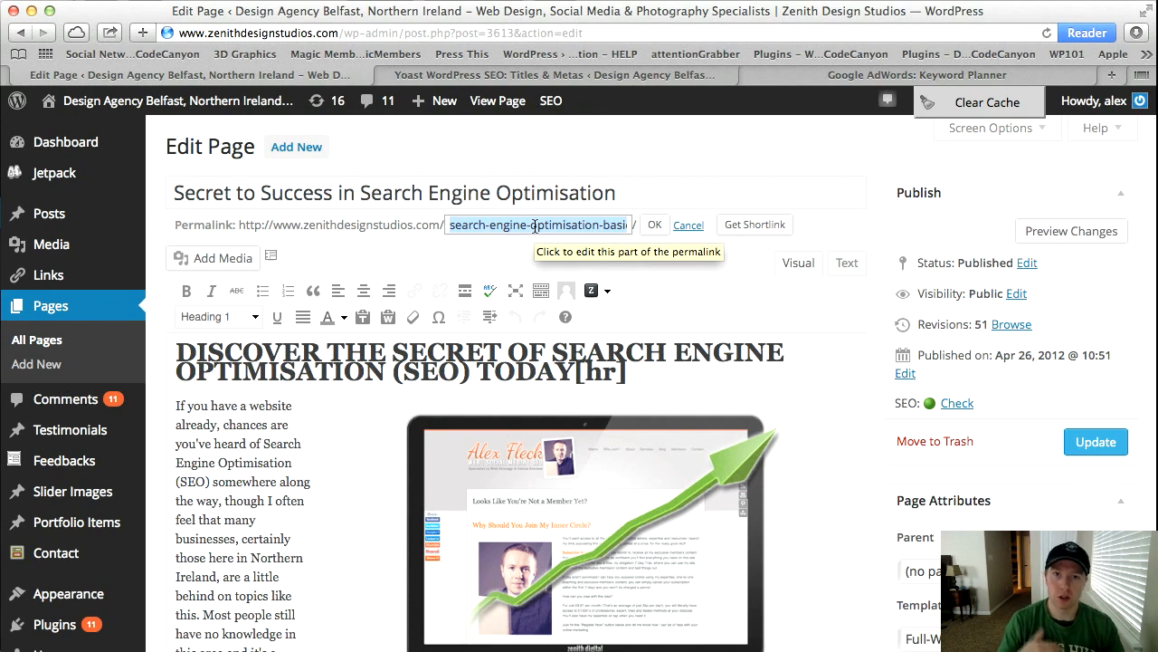
{"action": "left_click", "coordinate": [362, 195]}
{"action": "left_click_drag", "start_coordinate": [362, 193], "coordinate": [697, 191]}
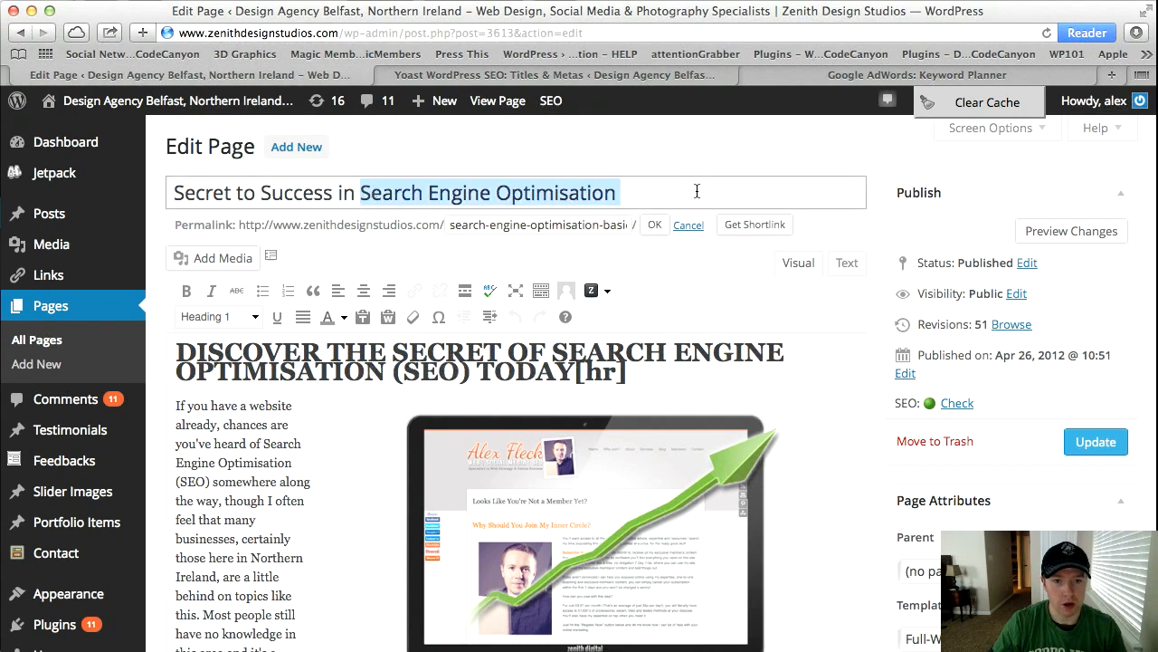
{"action": "left_click_drag", "start_coordinate": [445, 226], "coordinate": [485, 225]}
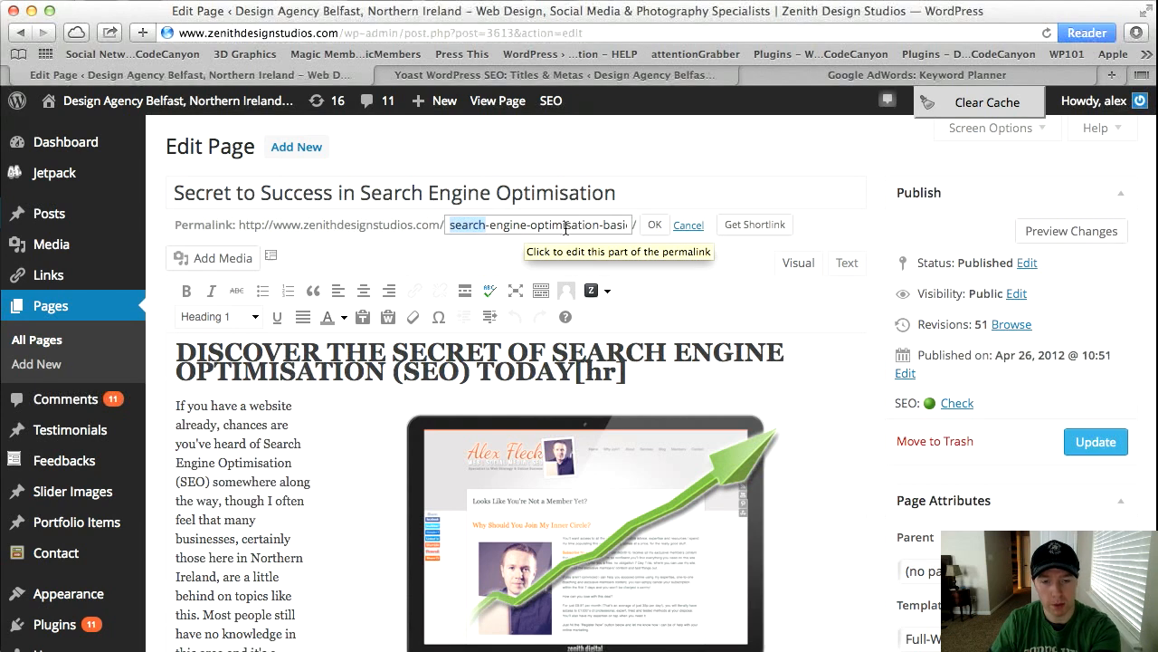
{"action": "left_click_drag", "start_coordinate": [586, 225], "coordinate": [640, 221]}
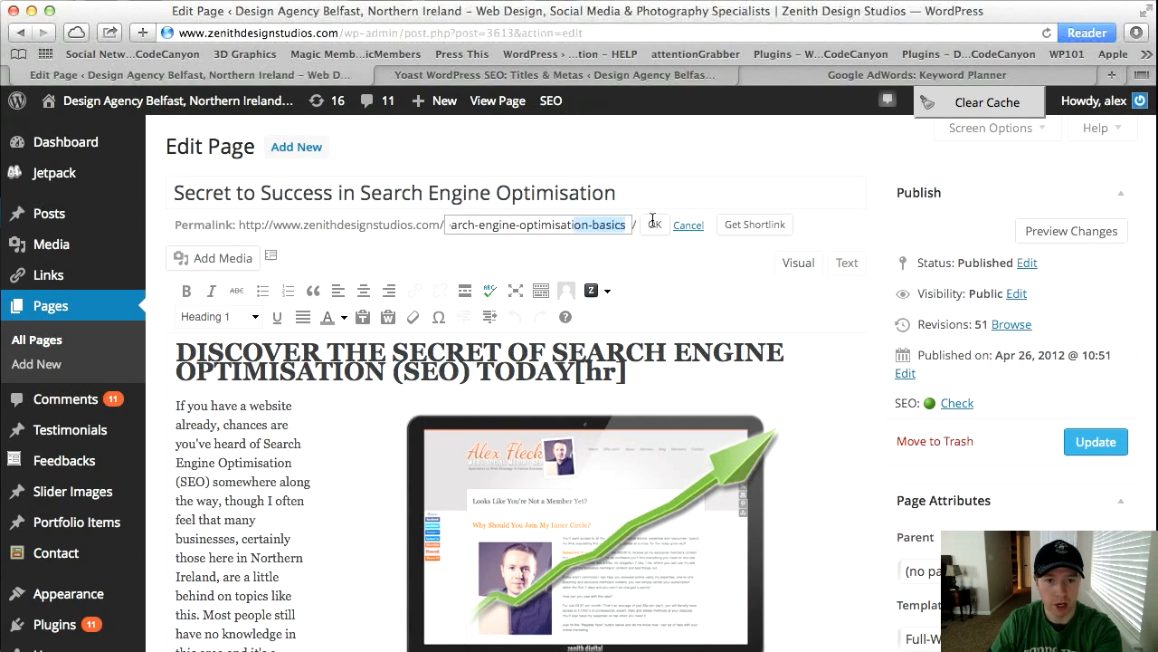
{"action": "left_click", "coordinate": [655, 225]}
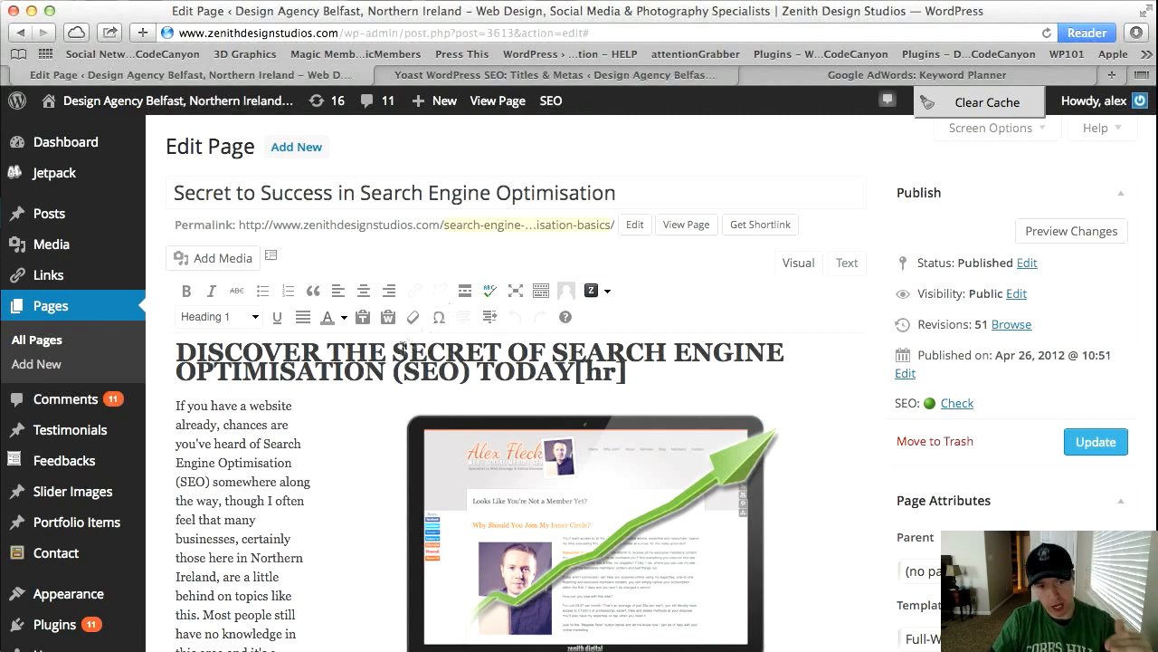
Highlight the opening content, and then just "SEARCH ENGINE OPTIMISATION" in the main heading of the page content.
{"action": "left_click_drag", "start_coordinate": [177, 347], "coordinate": [308, 571]}
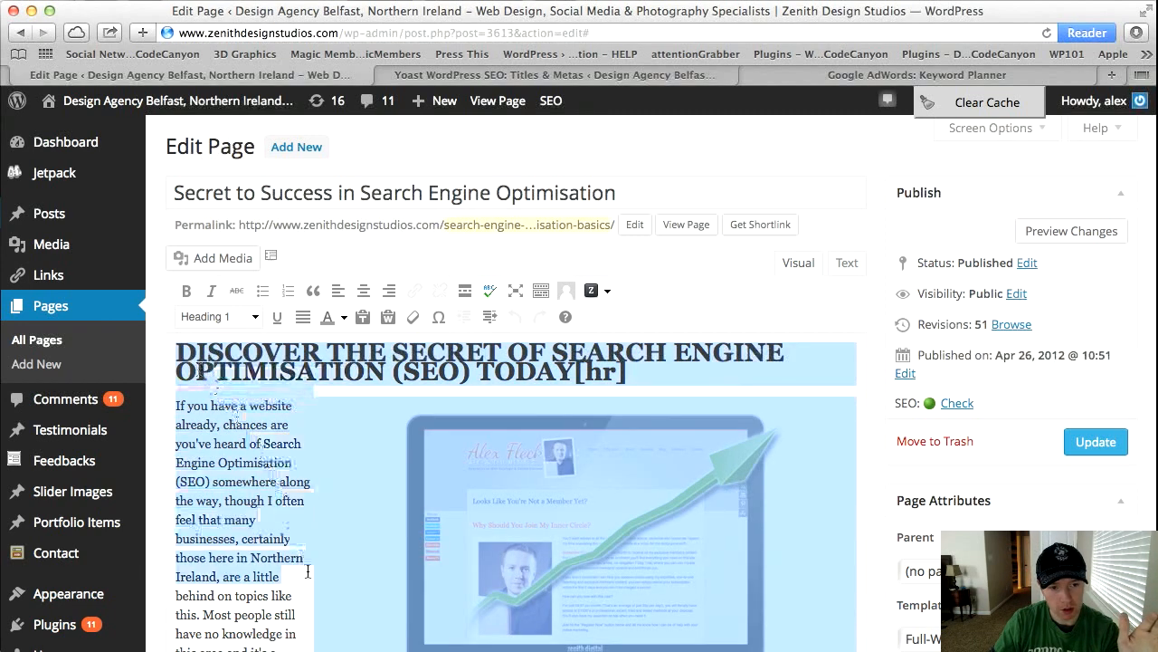
{"action": "left_click", "coordinate": [218, 482]}
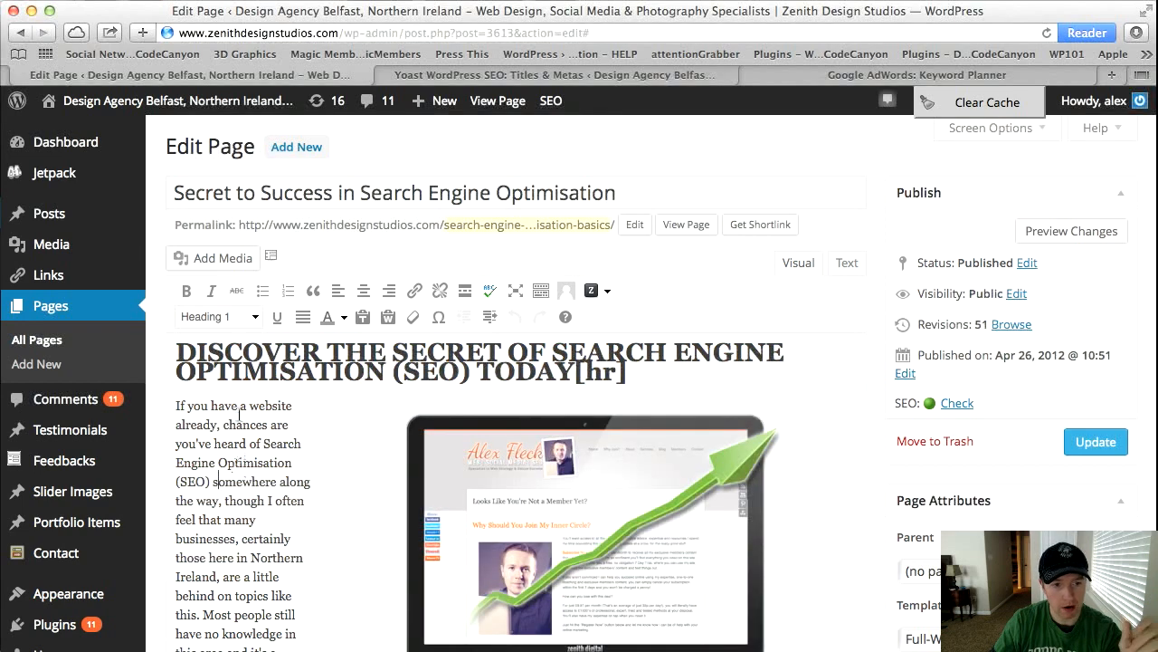
{"action": "left_click", "coordinate": [393, 349]}
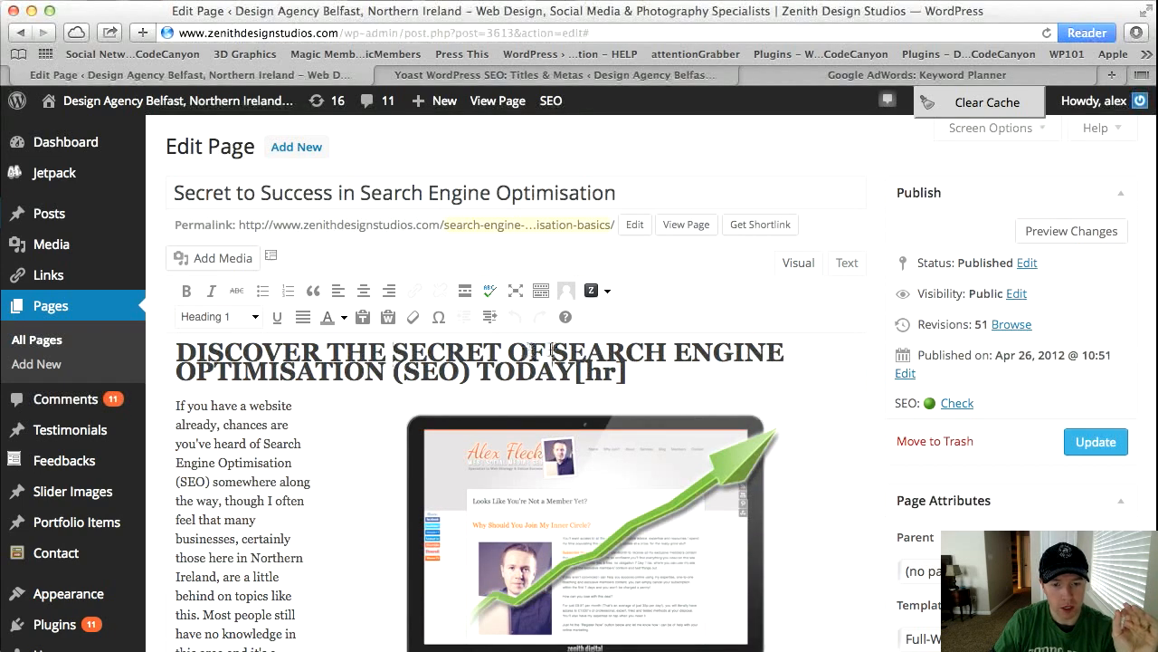
{"action": "left_click_drag", "start_coordinate": [555, 349], "coordinate": [381, 372]}
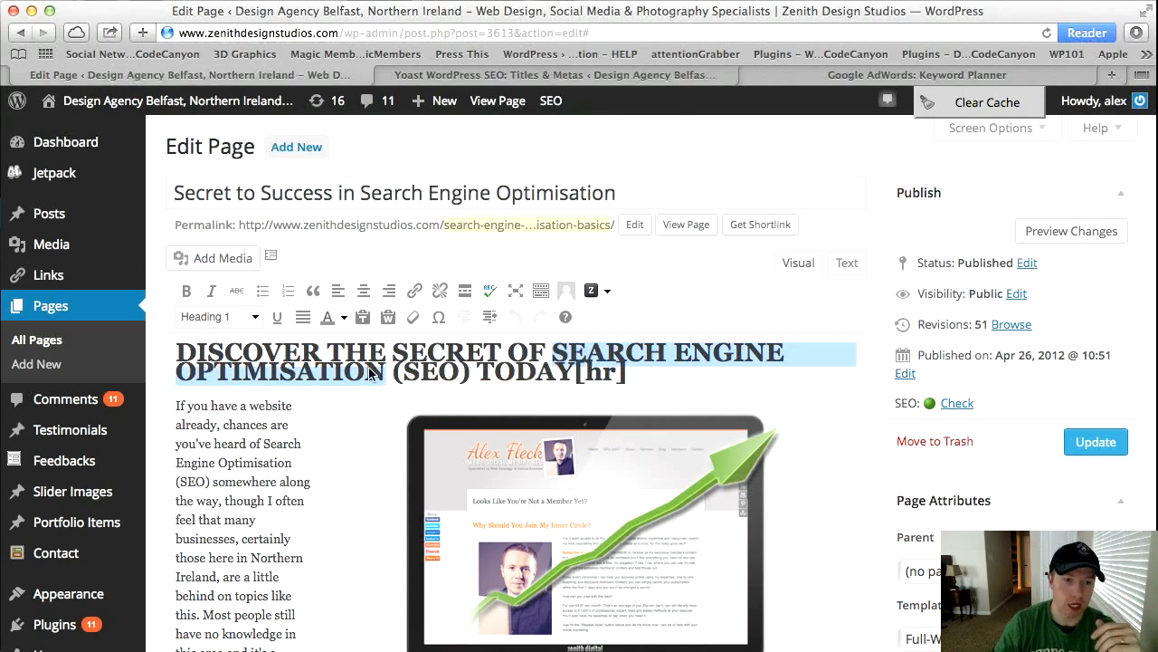
Look through the paragraph formats from Heading 1 to Heading 5 for the selected heading text without applying one.
{"action": "left_click", "coordinate": [254, 316]}
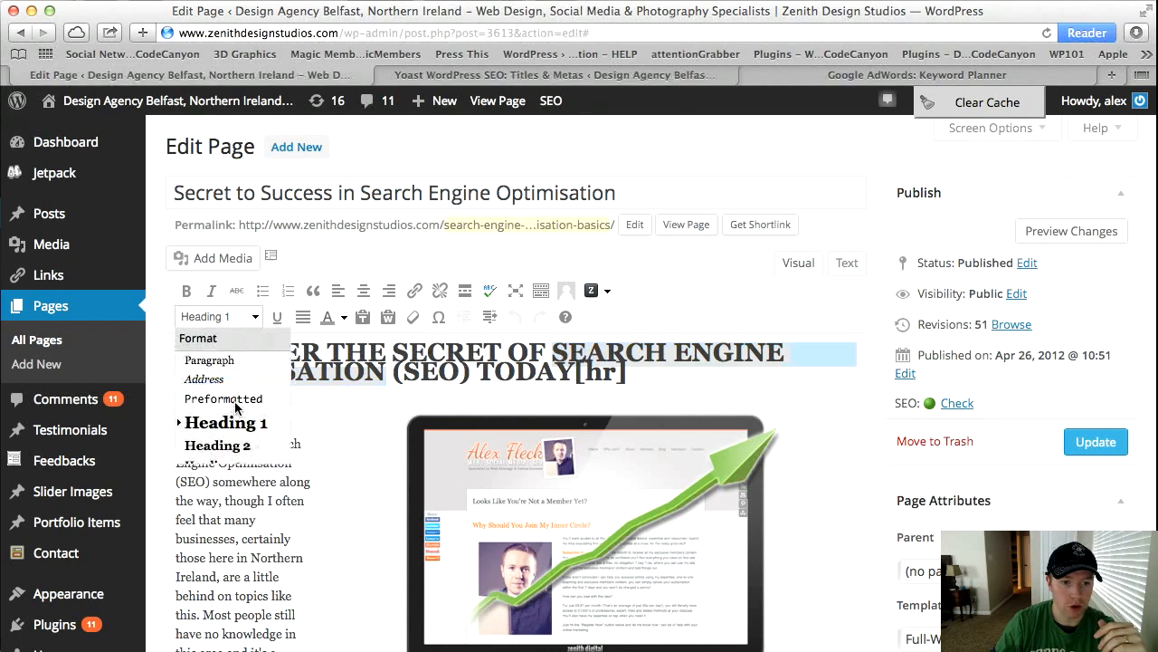
{"action": "scroll", "coordinate": [229, 416], "scroll_direction": "down", "scroll_amount": 1}
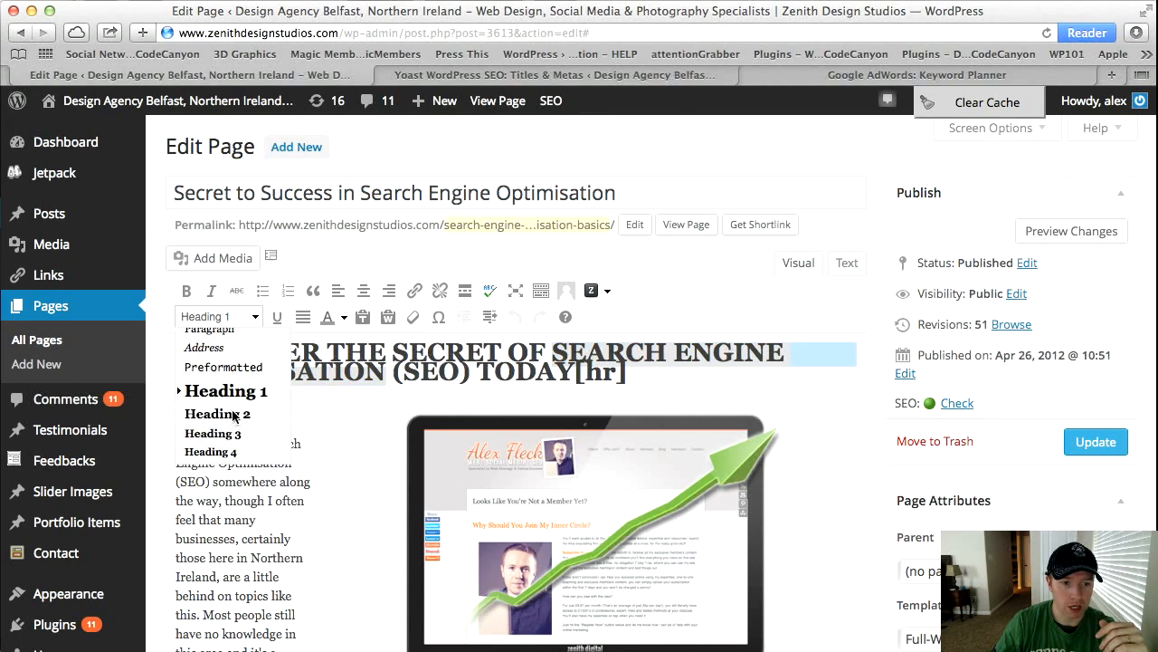
{"action": "scroll", "coordinate": [229, 432], "scroll_direction": "down", "scroll_amount": 1}
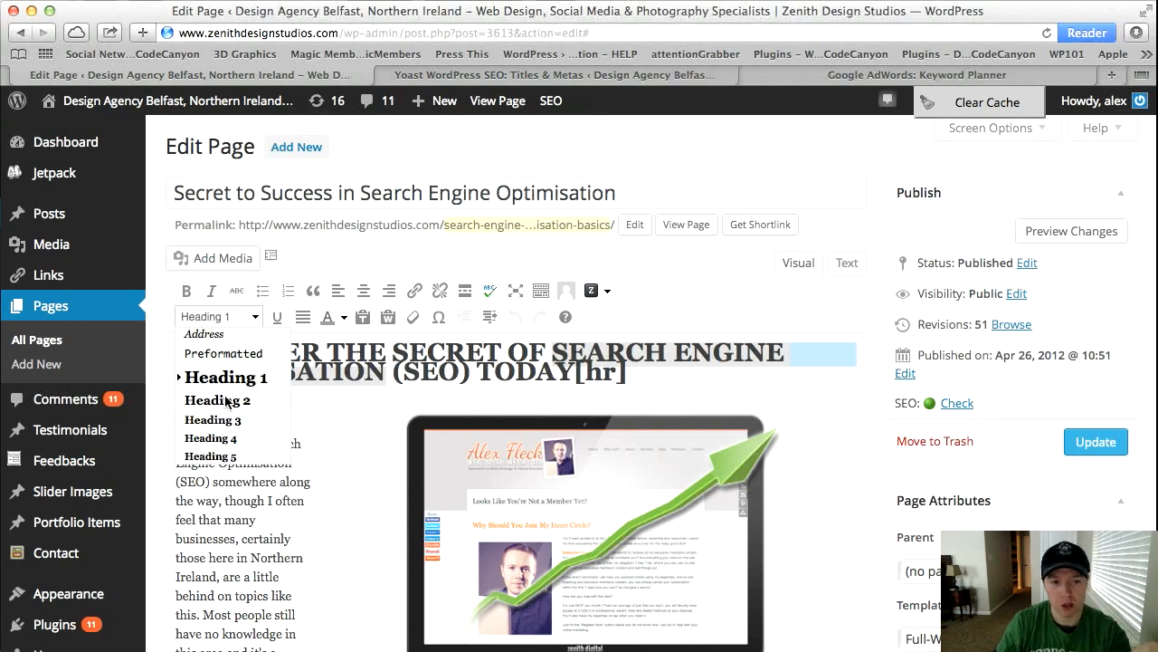
{"action": "left_click", "coordinate": [644, 264]}
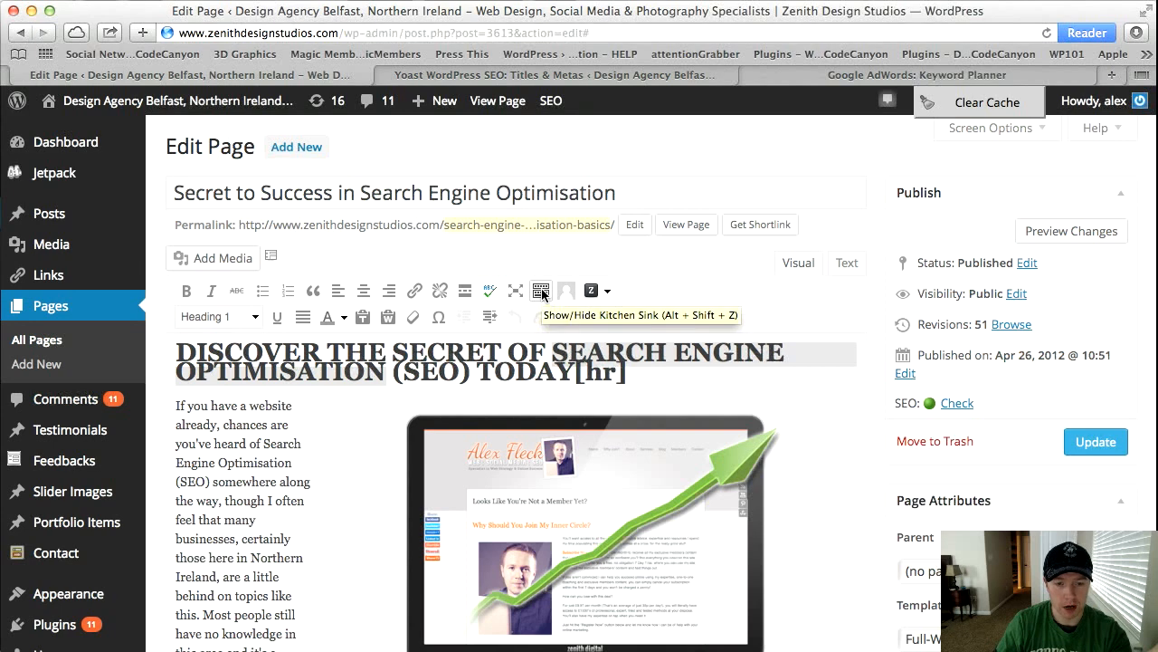
Hide and show the editor's Kitchen Sink row again, and review the heading formats it offers.
{"action": "left_click", "coordinate": [541, 291]}
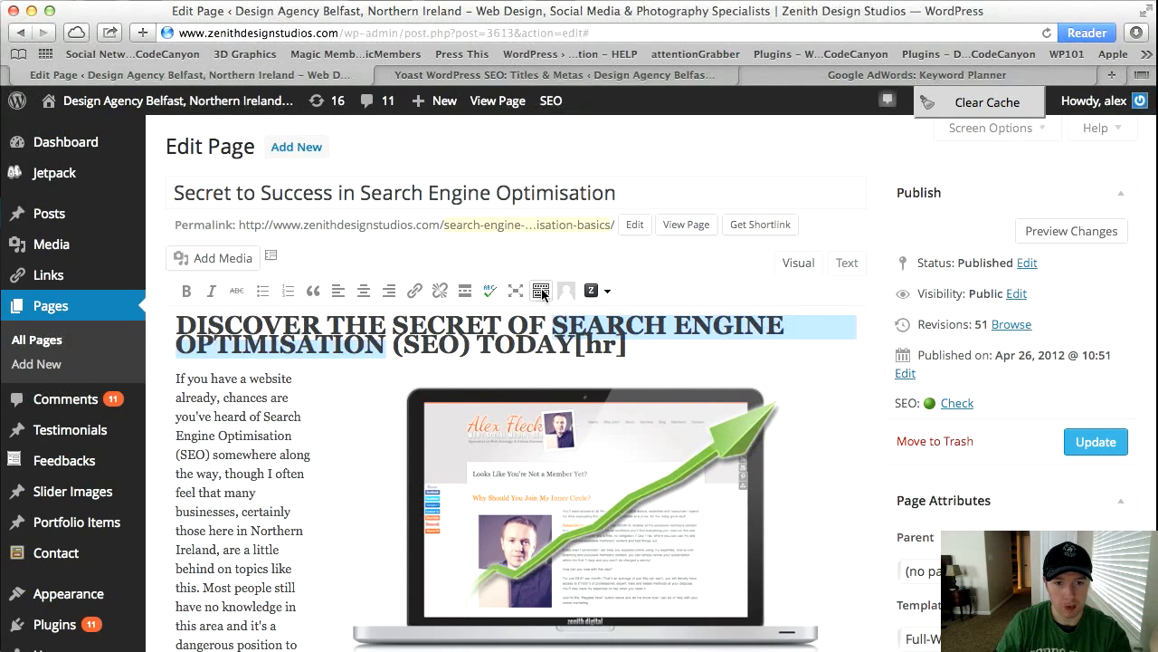
{"action": "left_click", "coordinate": [541, 291]}
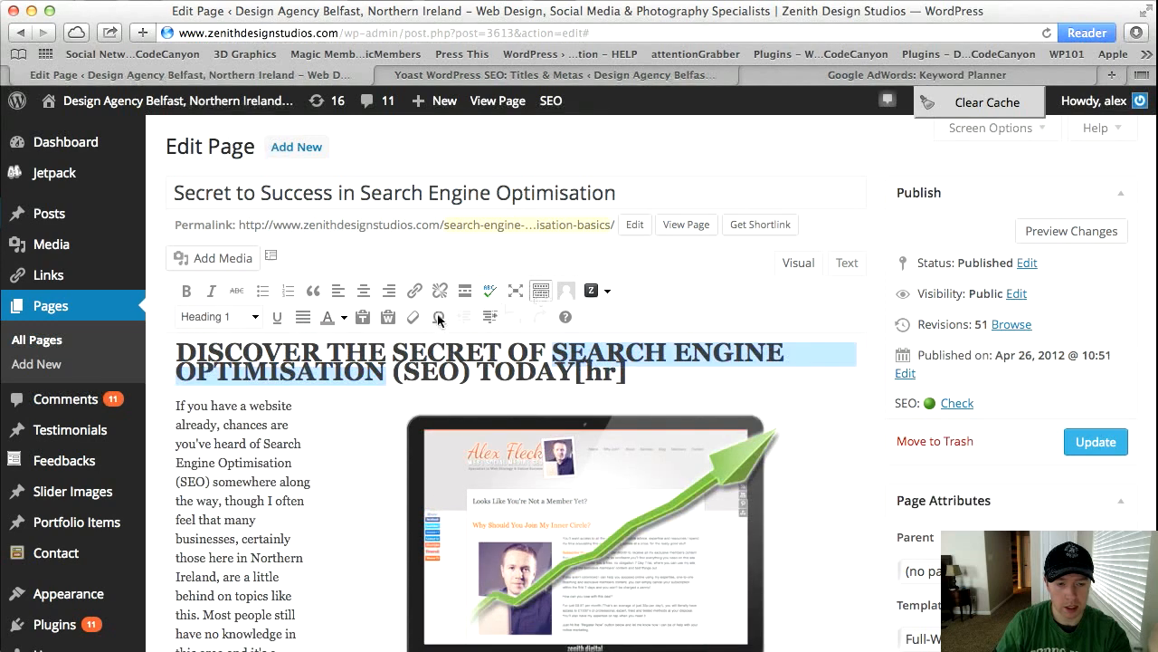
{"action": "left_click", "coordinate": [246, 319]}
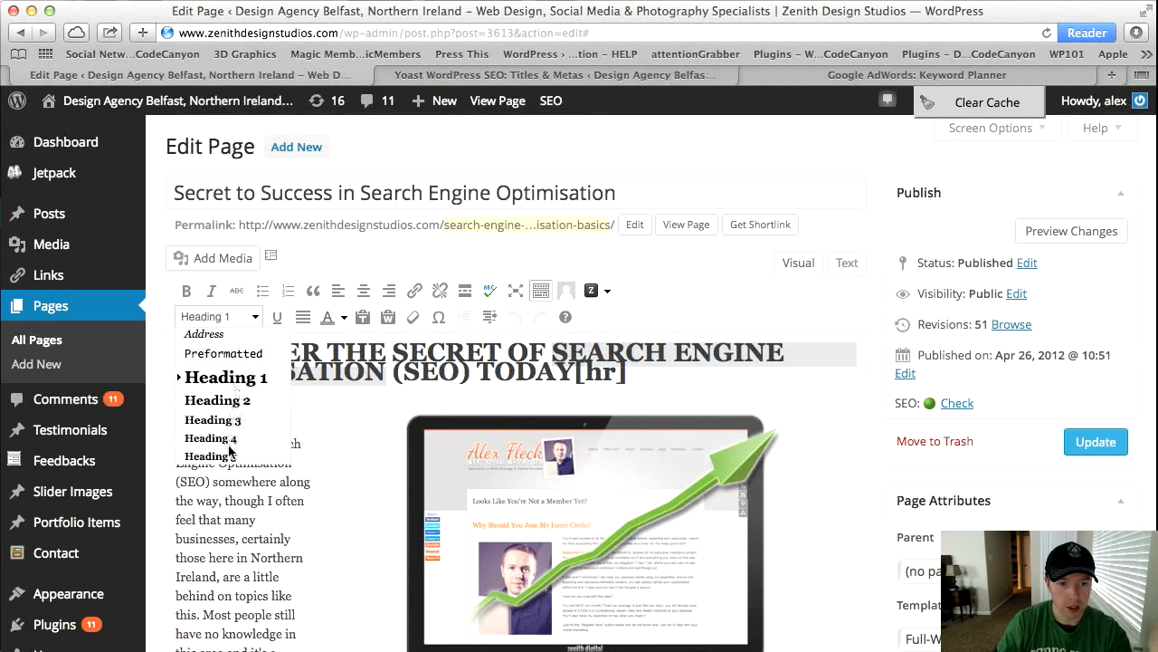
{"action": "left_click", "coordinate": [230, 499]}
{"action": "left_click", "coordinate": [278, 382]}
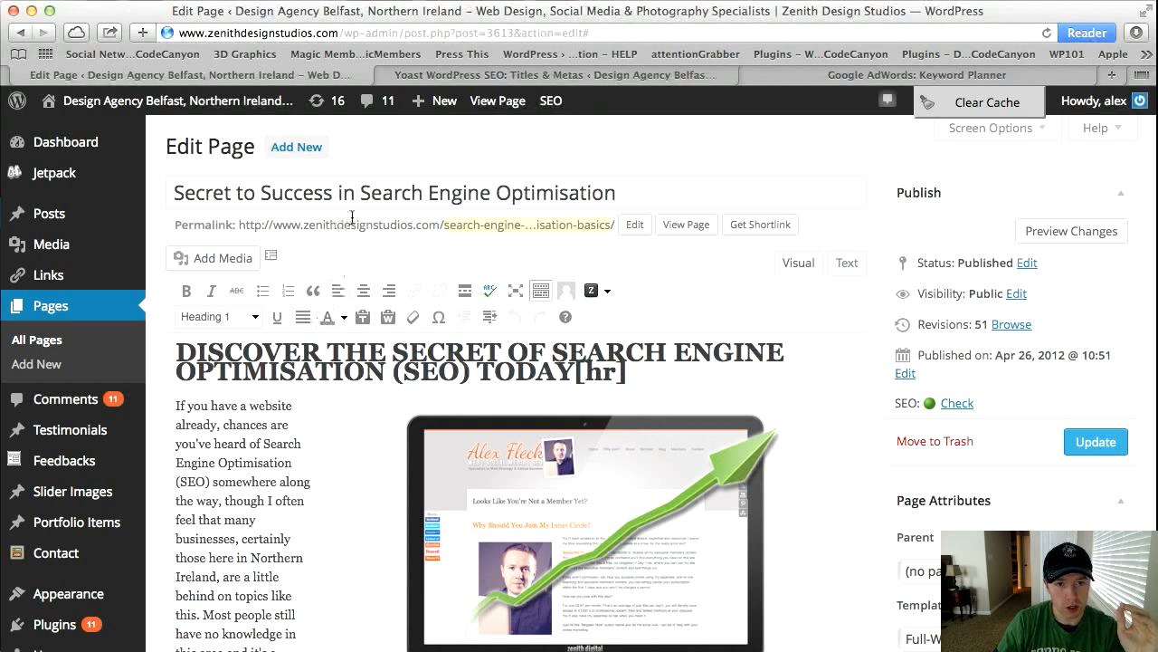
Point out the page title and permalink, and highlight "SEARCH ENGINE OPTIMISATION" in the main heading again.
{"action": "left_click", "coordinate": [362, 192]}
{"action": "left_click", "coordinate": [372, 228]}
{"action": "left_click", "coordinate": [324, 366]}
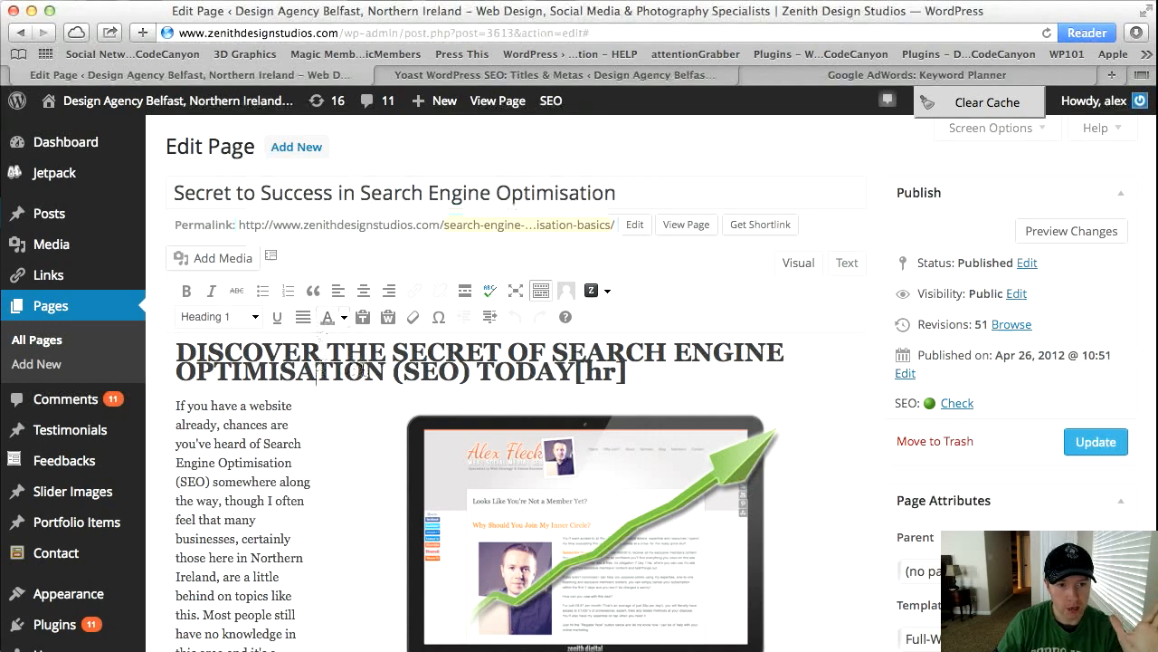
{"action": "left_click_drag", "start_coordinate": [390, 371], "coordinate": [552, 353]}
Highlight "Search Engine Optimisation" in the first sentence of the opening paragraph.
{"action": "scroll", "coordinate": [375, 440], "scroll_direction": "down", "scroll_amount": 1}
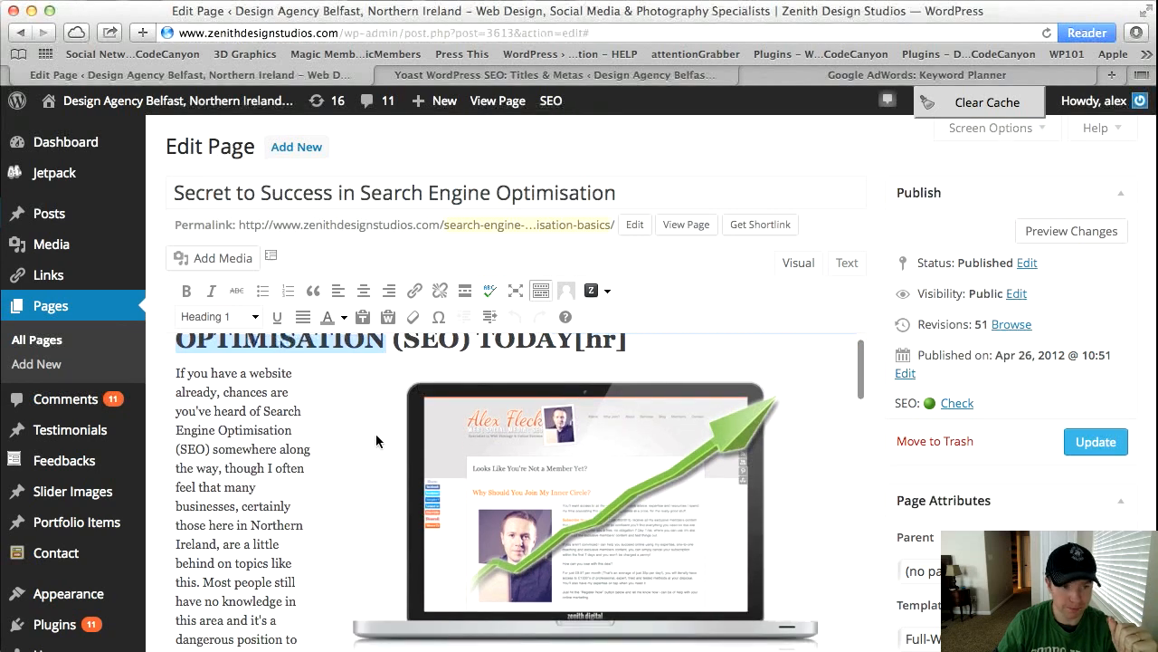
{"action": "left_click", "coordinate": [265, 411]}
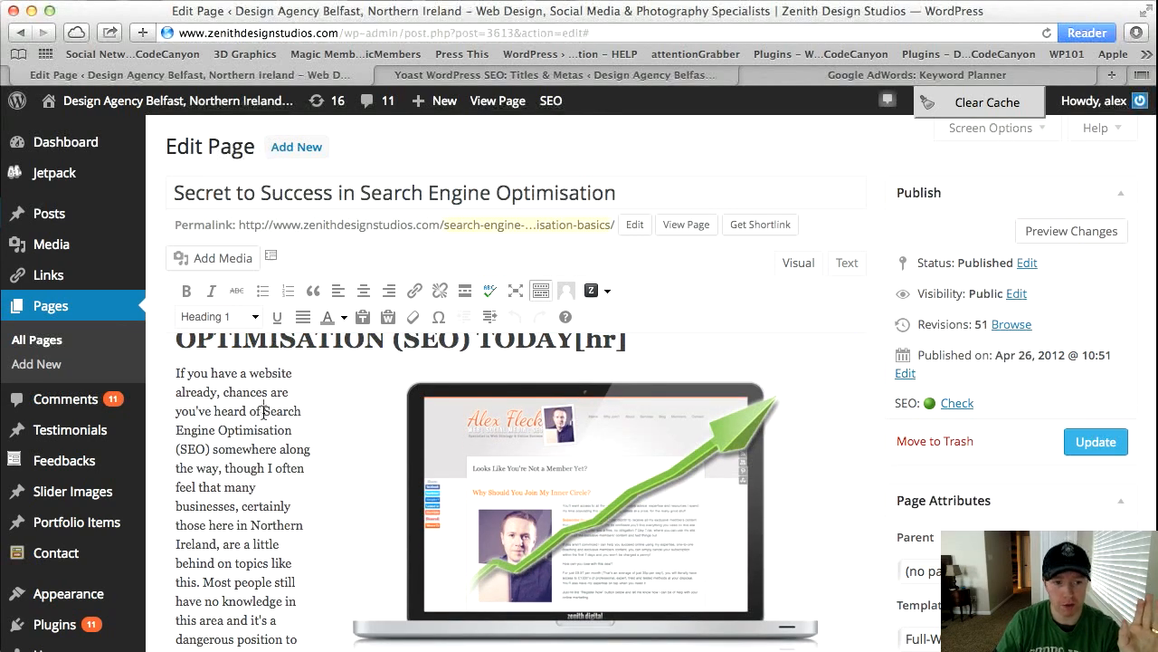
{"action": "left_click_drag", "start_coordinate": [263, 411], "coordinate": [291, 431]}
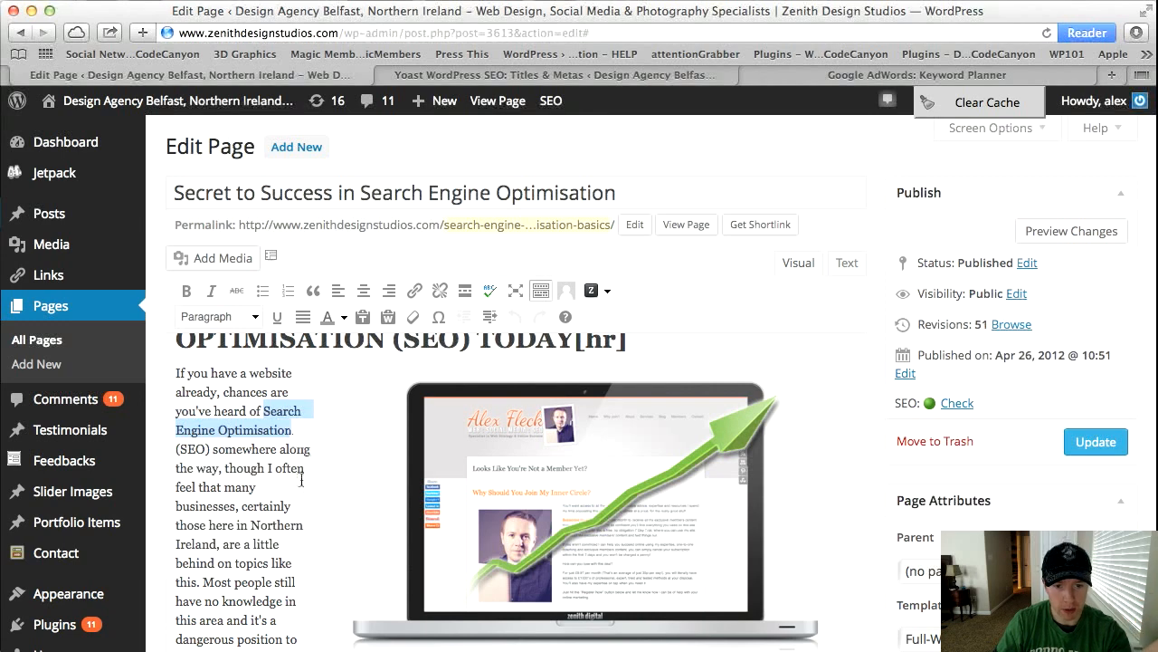
Open the laptop image's settings, highlight "Search Engine Optimisation" in its alternative text, close the settings and reselect the image.
{"action": "scroll", "coordinate": [362, 470], "scroll_direction": "down", "scroll_amount": 1}
{"action": "left_click", "coordinate": [405, 503]}
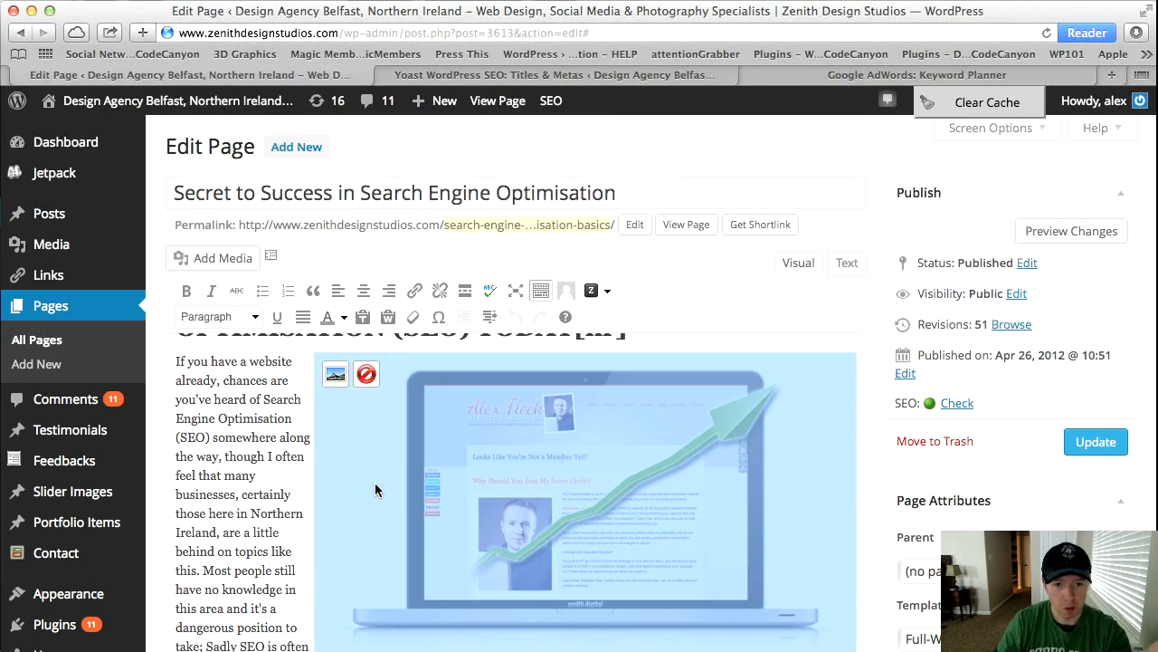
{"action": "left_click", "coordinate": [337, 375]}
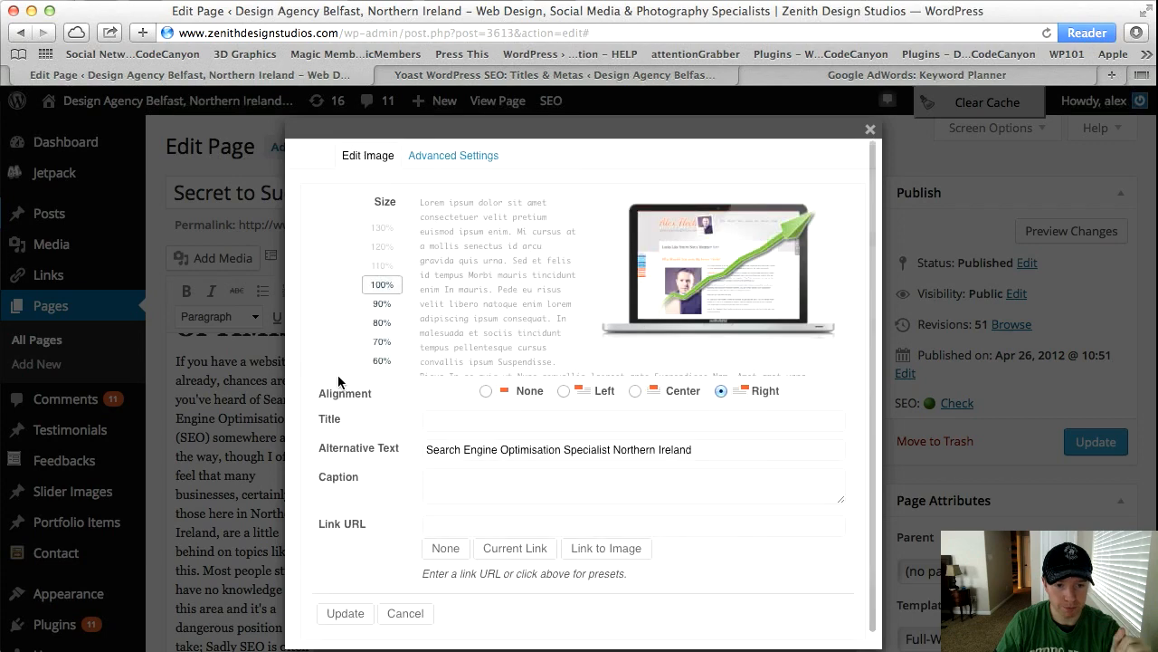
{"action": "left_click_drag", "start_coordinate": [561, 450], "coordinate": [410, 453]}
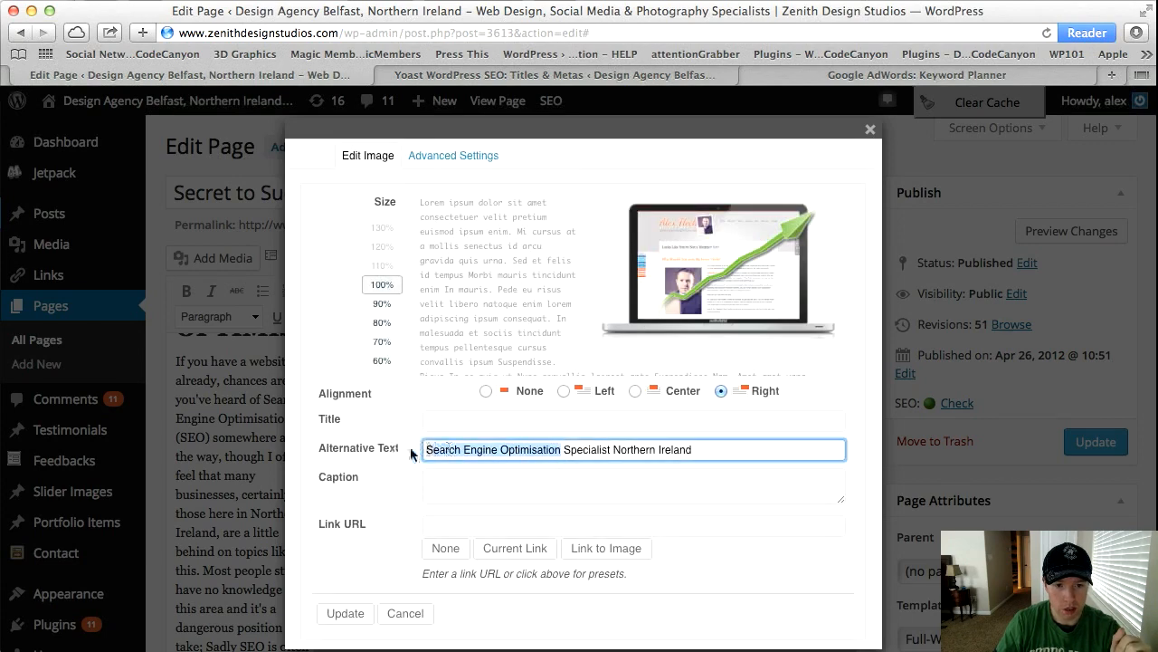
{"action": "left_click", "coordinate": [871, 131]}
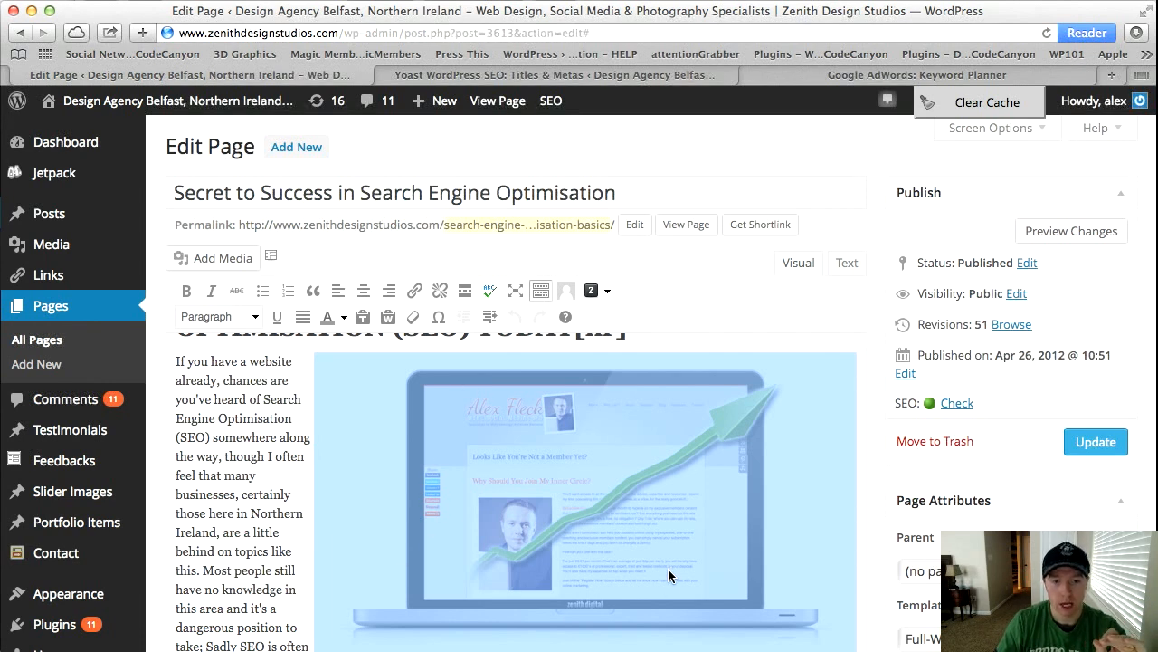
{"action": "left_click", "coordinate": [572, 556]}
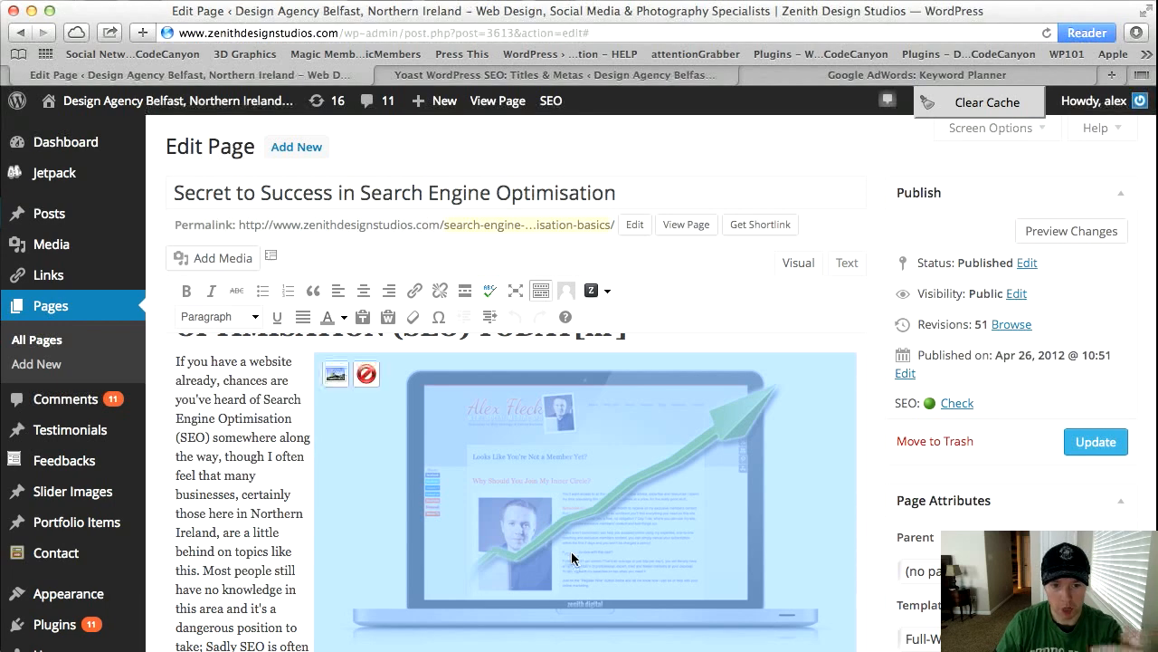
Set the laptop image's title to "Search Engine Optimisation Specialist" and update the image.
{"action": "left_click", "coordinate": [334, 375]}
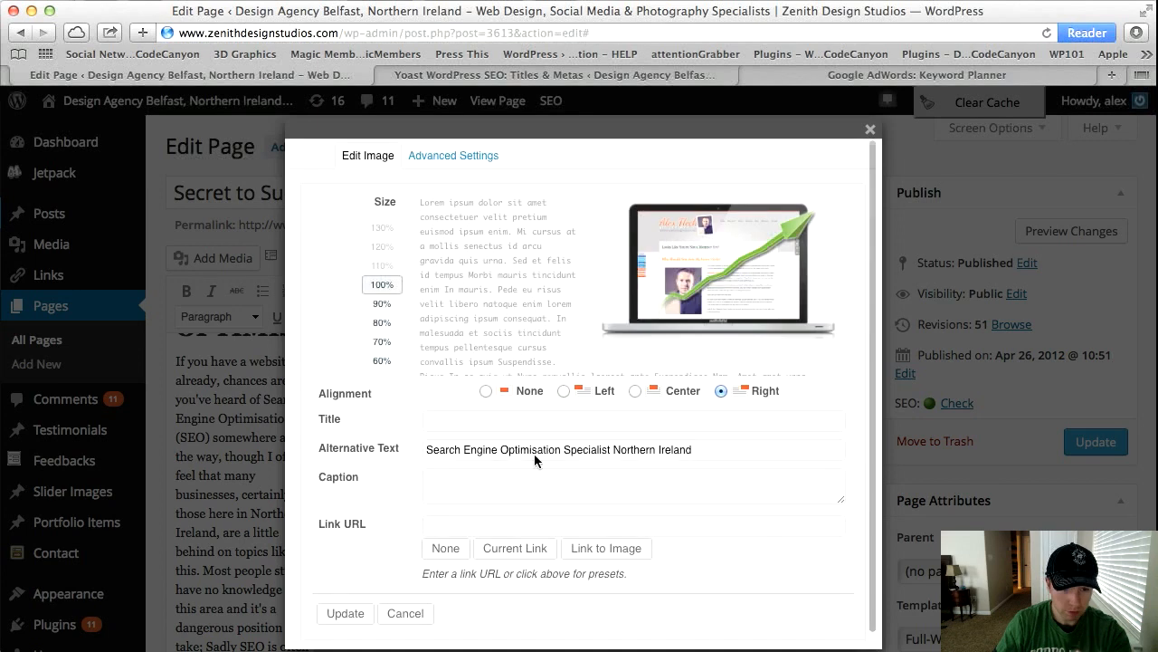
{"action": "left_click", "coordinate": [550, 419]}
{"action": "type", "text": "Sea"}
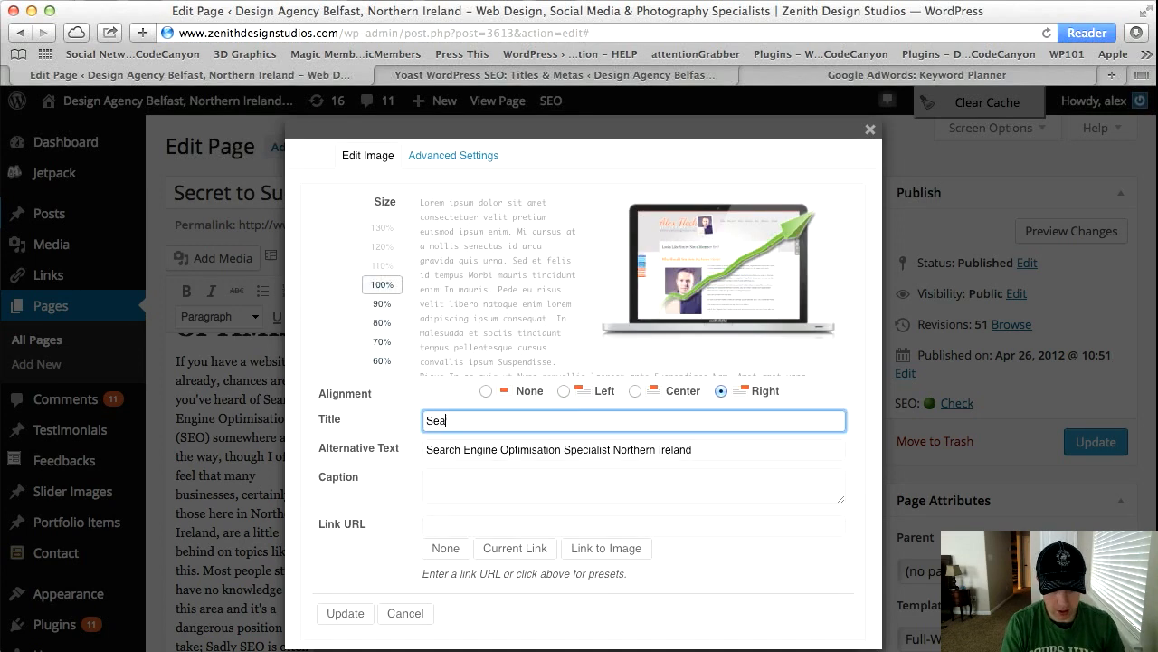
{"action": "type", "text": "rch Engine "}
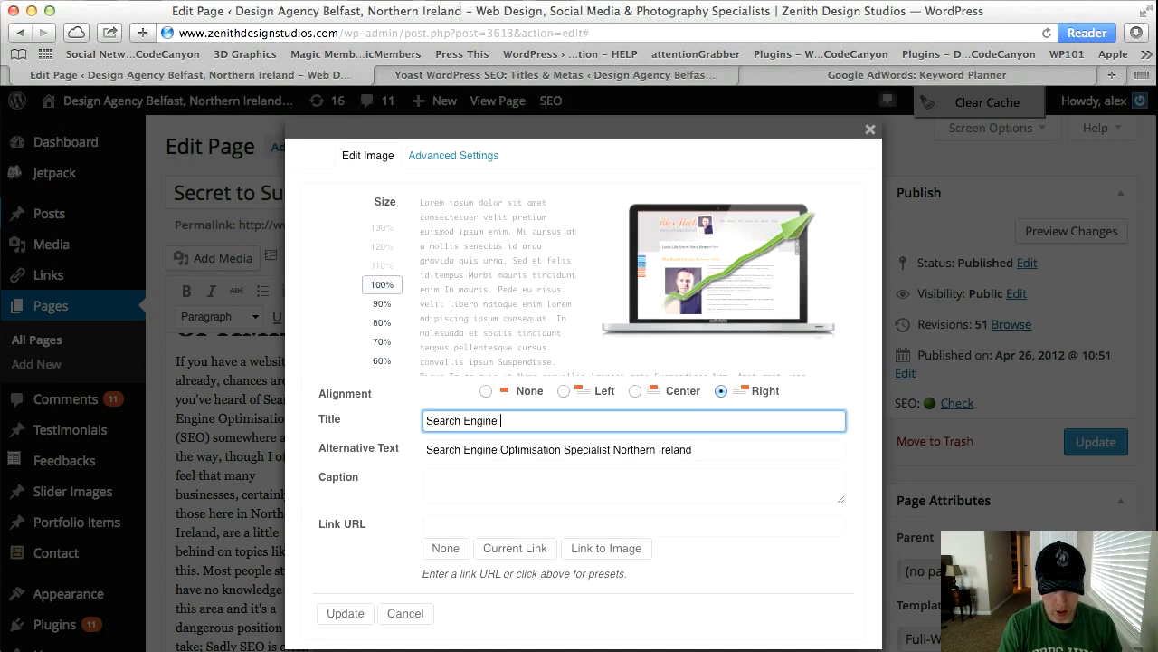
{"action": "type", "text": "Optimisation Specialist"}
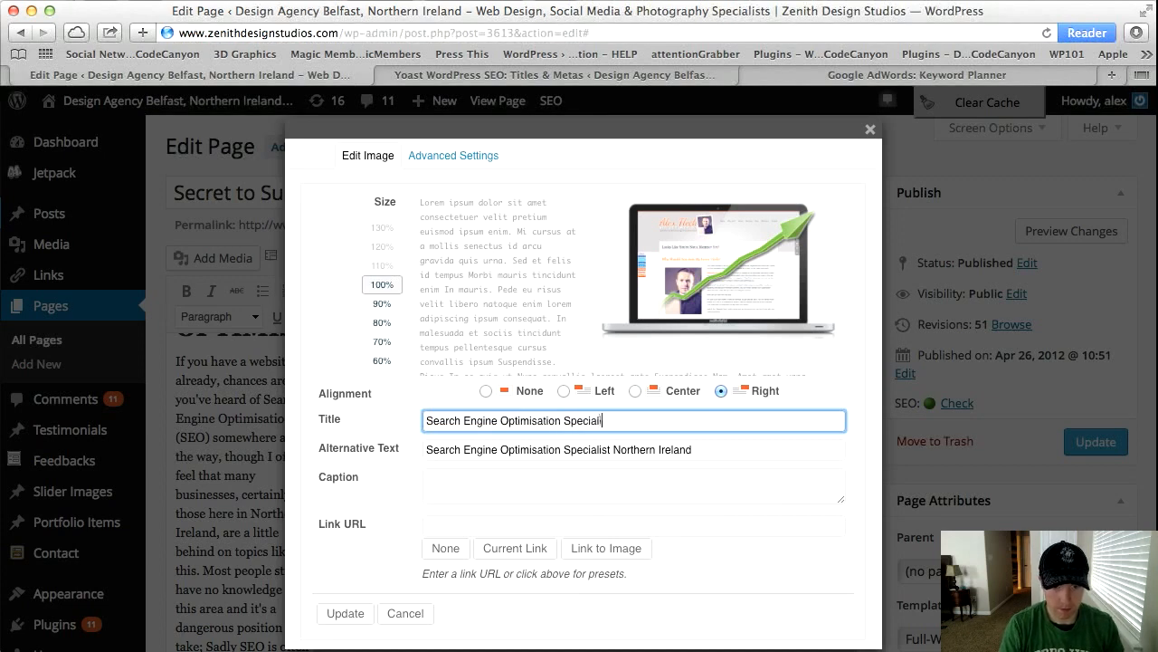
{"action": "left_click", "coordinate": [349, 616]}
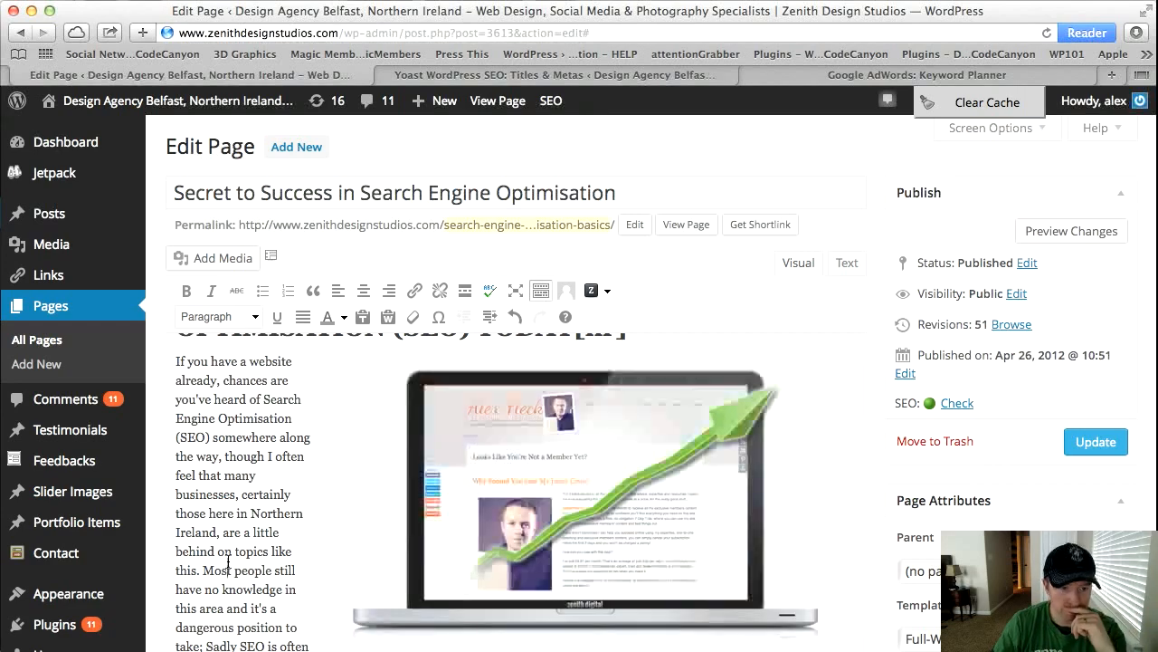
Highlight "Search Engine Optimisation" in the "Truth is" paragraph and in the paragraph that follows it.
{"action": "scroll", "coordinate": [228, 565], "scroll_direction": "down", "scroll_amount": 5}
{"action": "left_click_drag", "start_coordinate": [212, 515], "coordinate": [295, 590]}
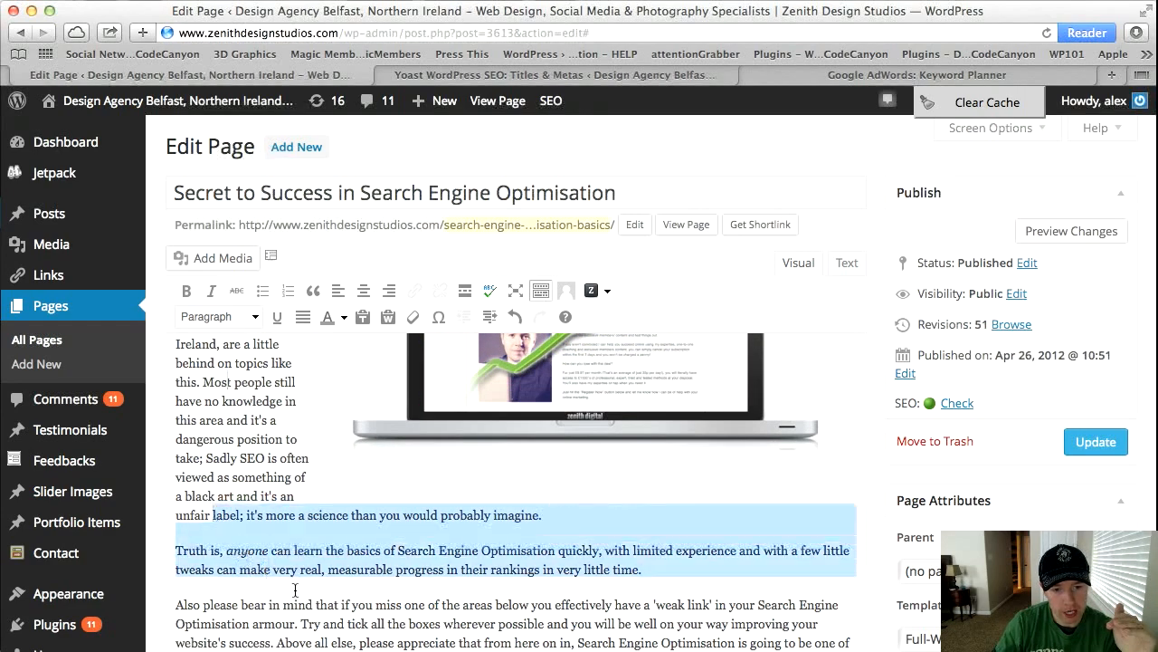
{"action": "scroll", "coordinate": [295, 590], "scroll_direction": "down", "scroll_amount": 3}
{"action": "left_click", "coordinate": [441, 452]}
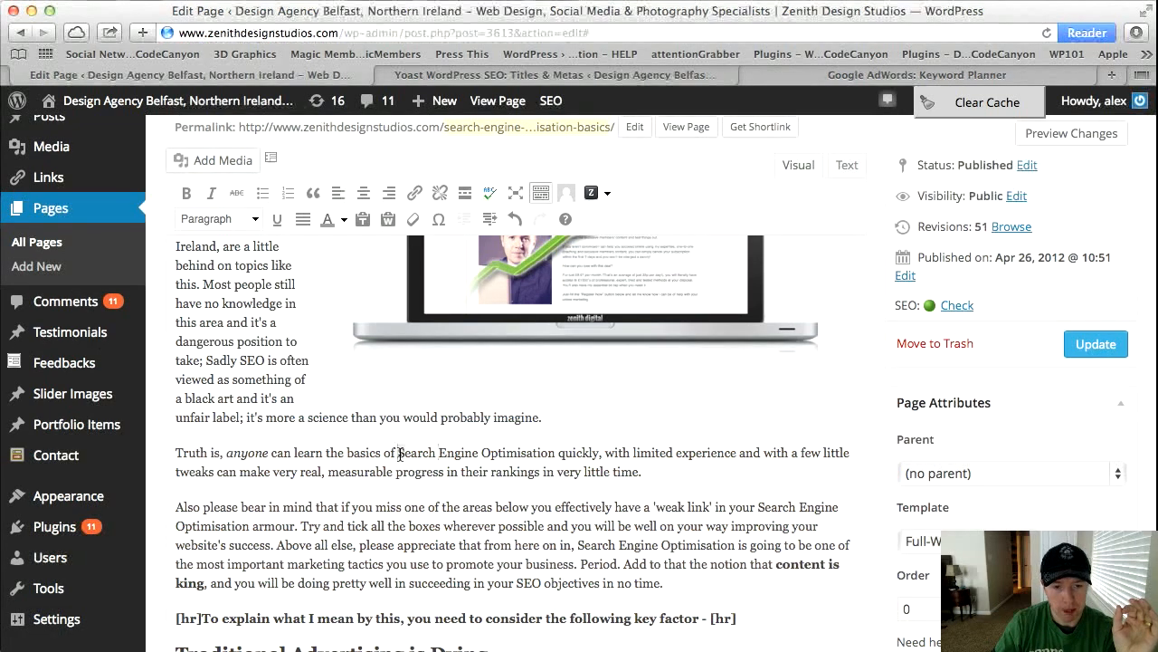
{"action": "left_click_drag", "start_coordinate": [400, 452], "coordinate": [556, 452]}
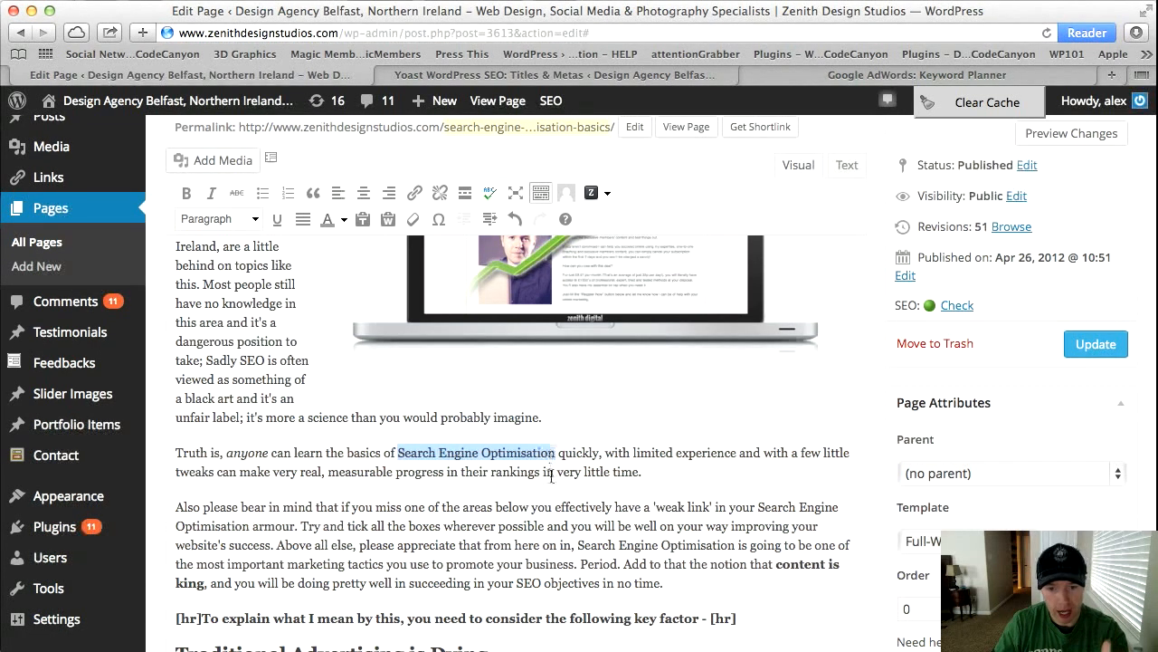
{"action": "left_click_drag", "start_coordinate": [578, 545], "coordinate": [733, 547]}
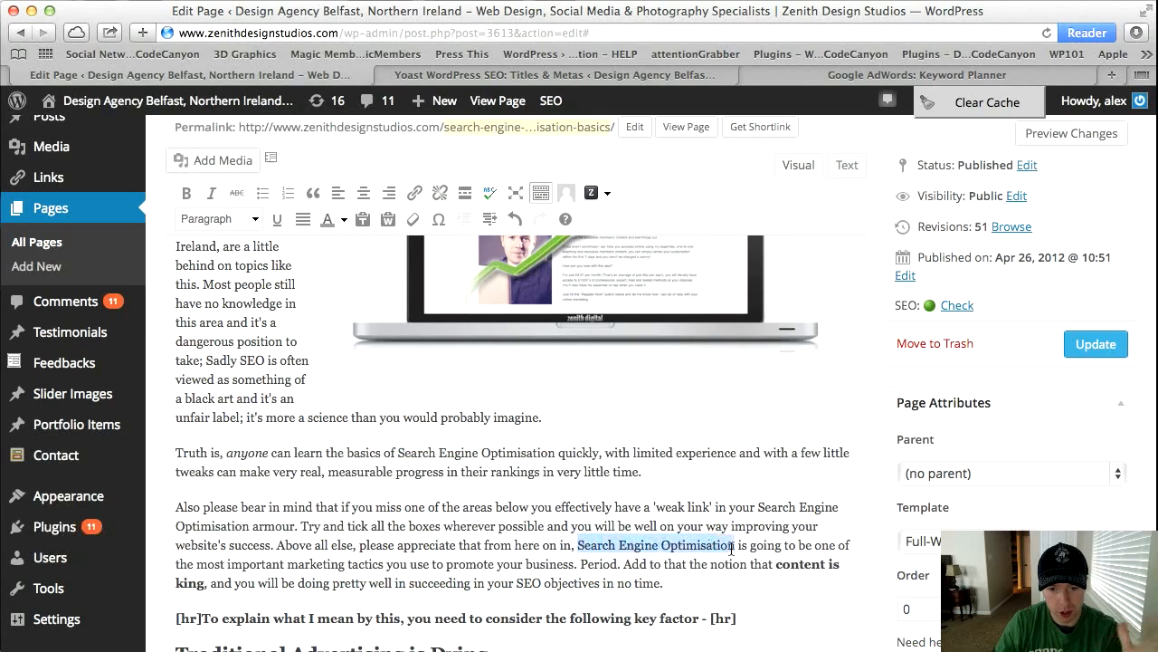
Compare the heading formats of the main heading and the "Update Your Website" subheading, highlighting the subheading's text.
{"action": "scroll", "coordinate": [615, 570], "scroll_direction": "down", "scroll_amount": 7}
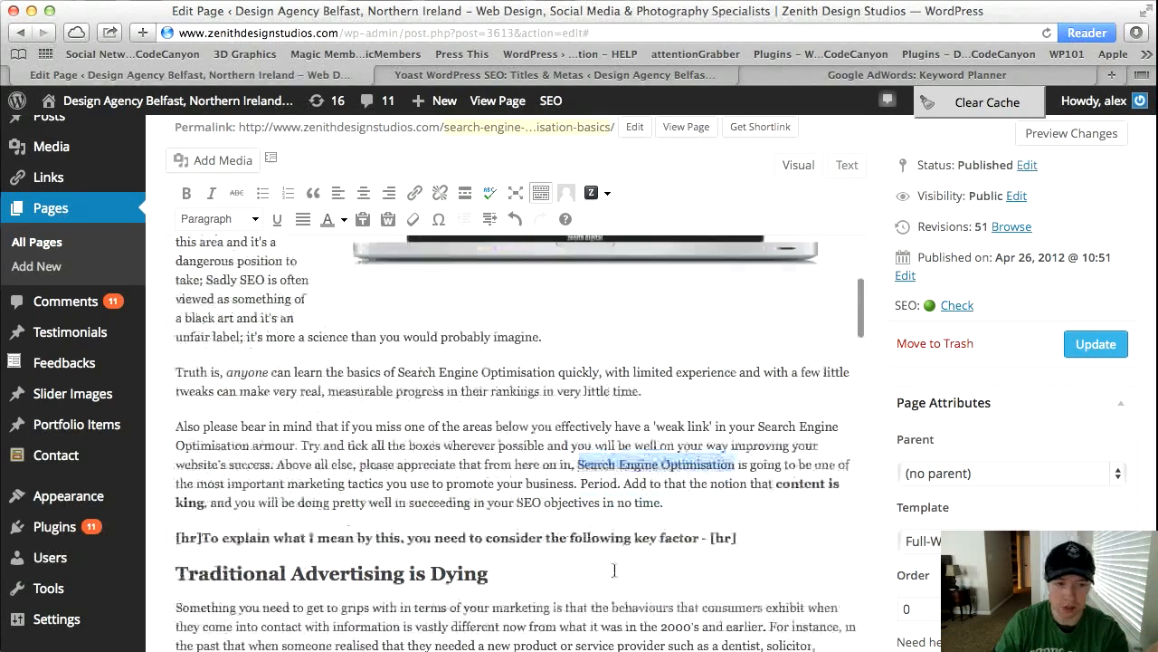
{"action": "scroll", "coordinate": [617, 582], "scroll_direction": "down", "scroll_amount": 6}
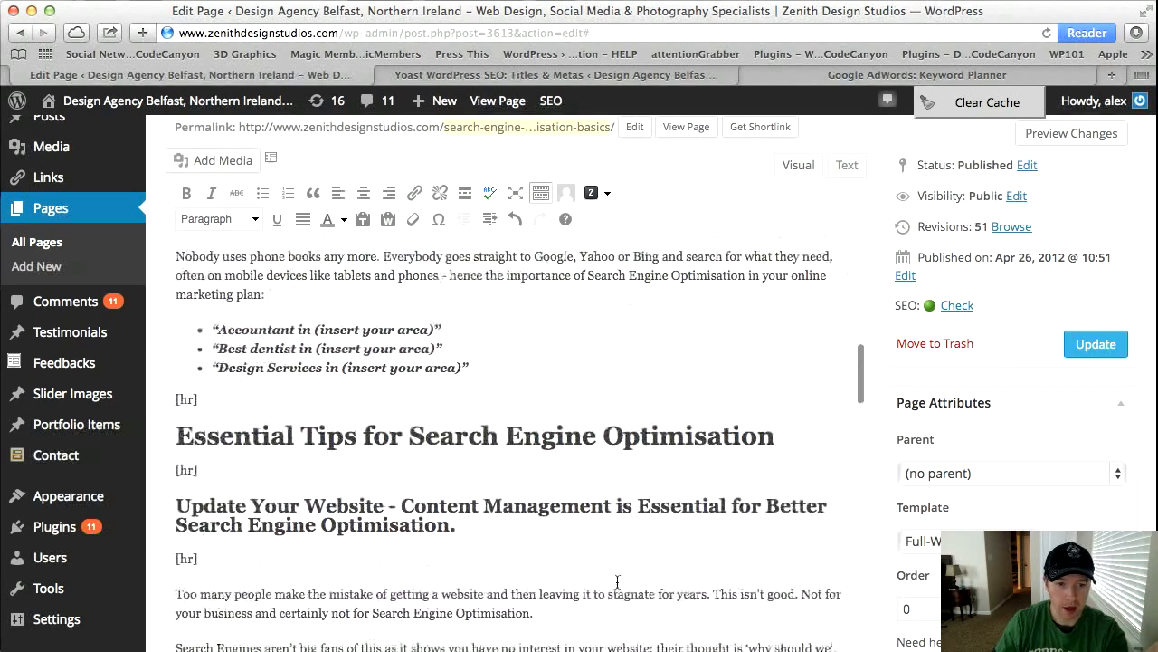
{"action": "left_click", "coordinate": [477, 492]}
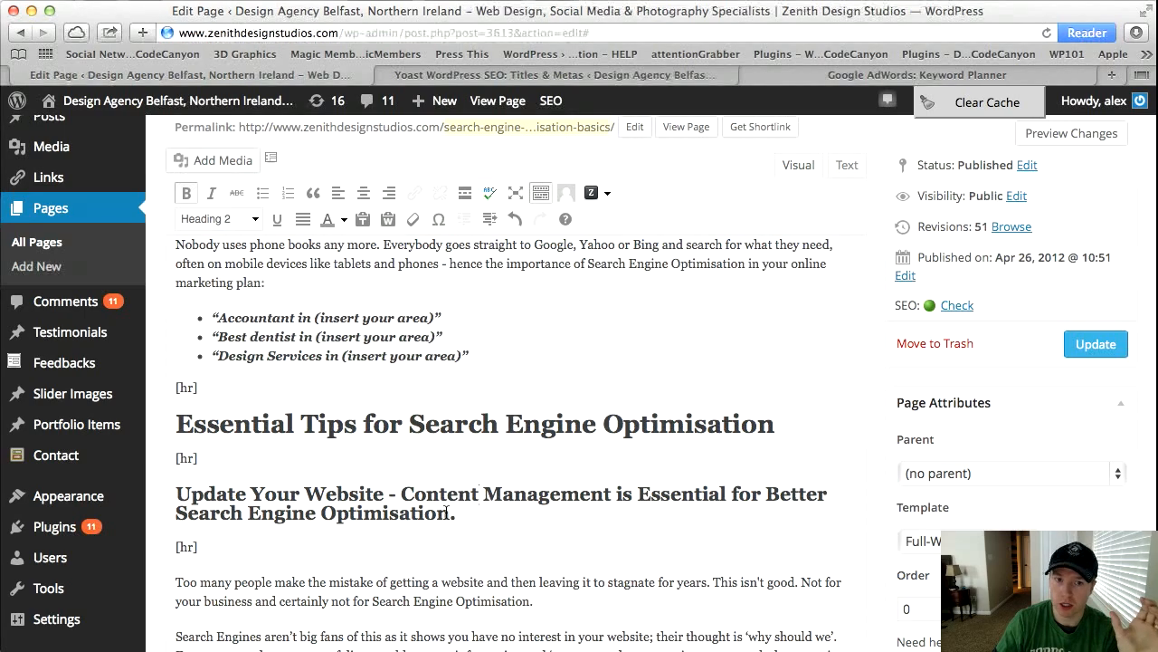
{"action": "scroll", "coordinate": [444, 507], "scroll_direction": "up", "scroll_amount": 15}
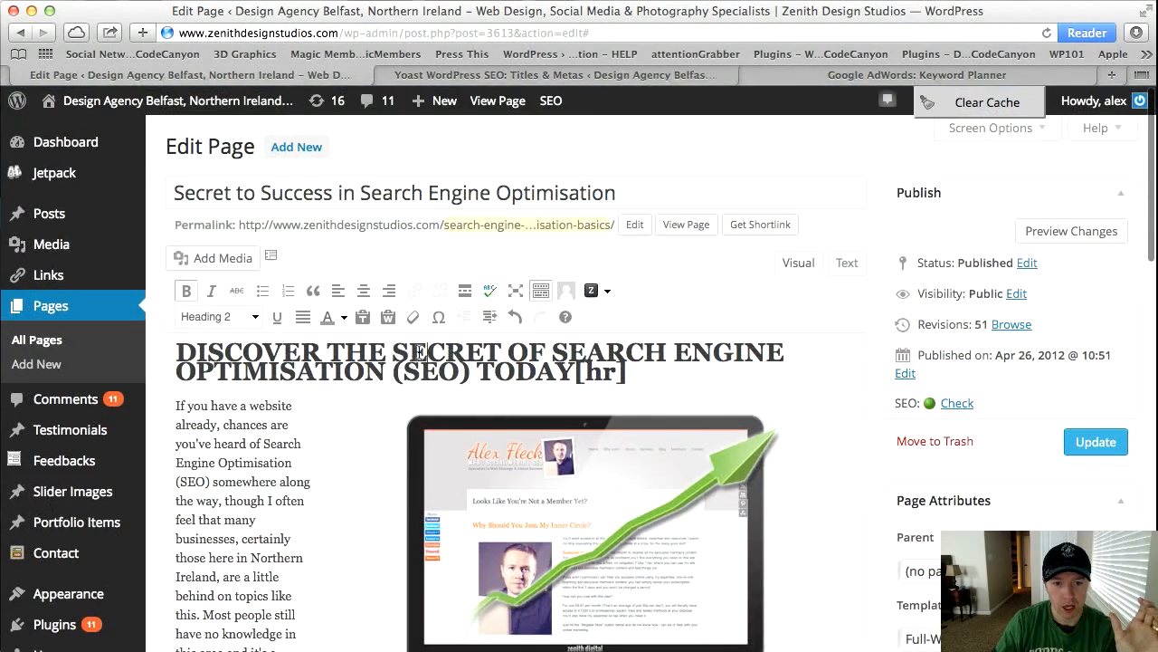
{"action": "left_click", "coordinate": [422, 353]}
{"action": "scroll", "coordinate": [367, 486], "scroll_direction": "down", "scroll_amount": 10}
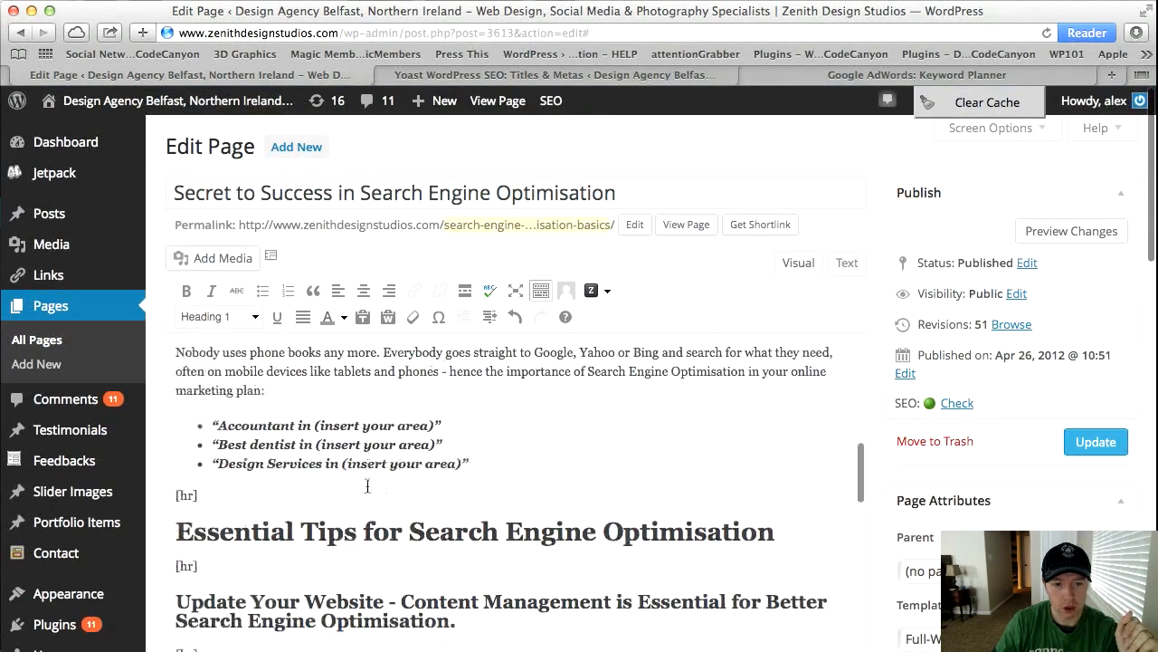
{"action": "scroll", "coordinate": [368, 486], "scroll_direction": "down", "scroll_amount": 4}
{"action": "left_click", "coordinate": [422, 451]}
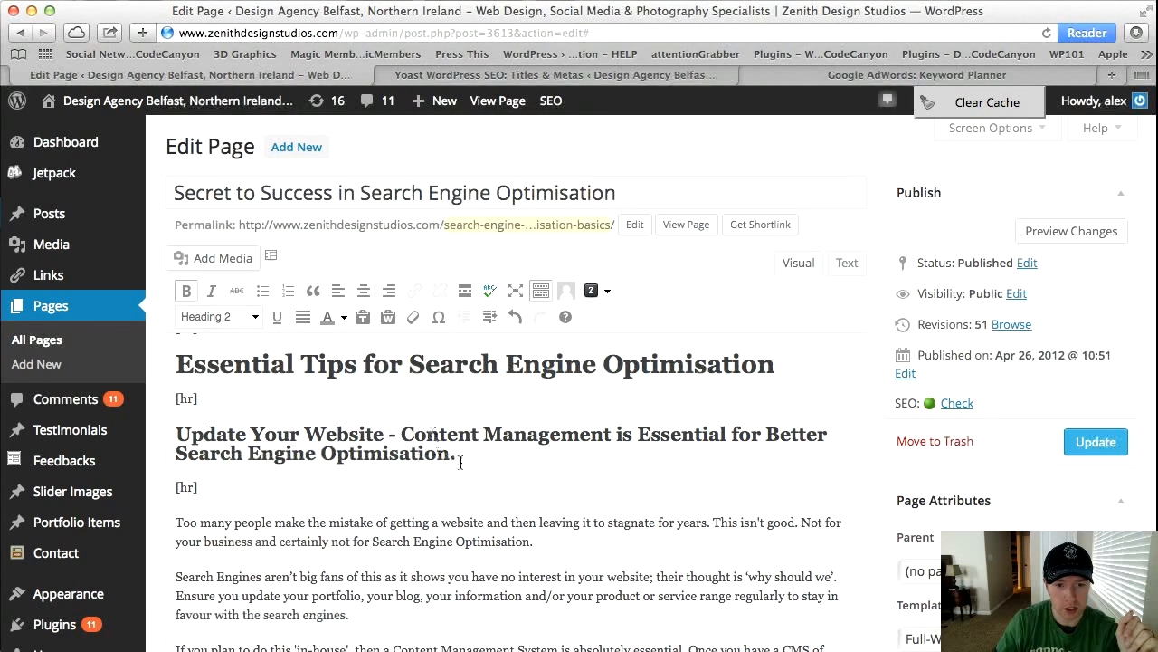
{"action": "left_click_drag", "start_coordinate": [460, 457], "coordinate": [180, 433]}
{"action": "left_click", "coordinate": [341, 471]}
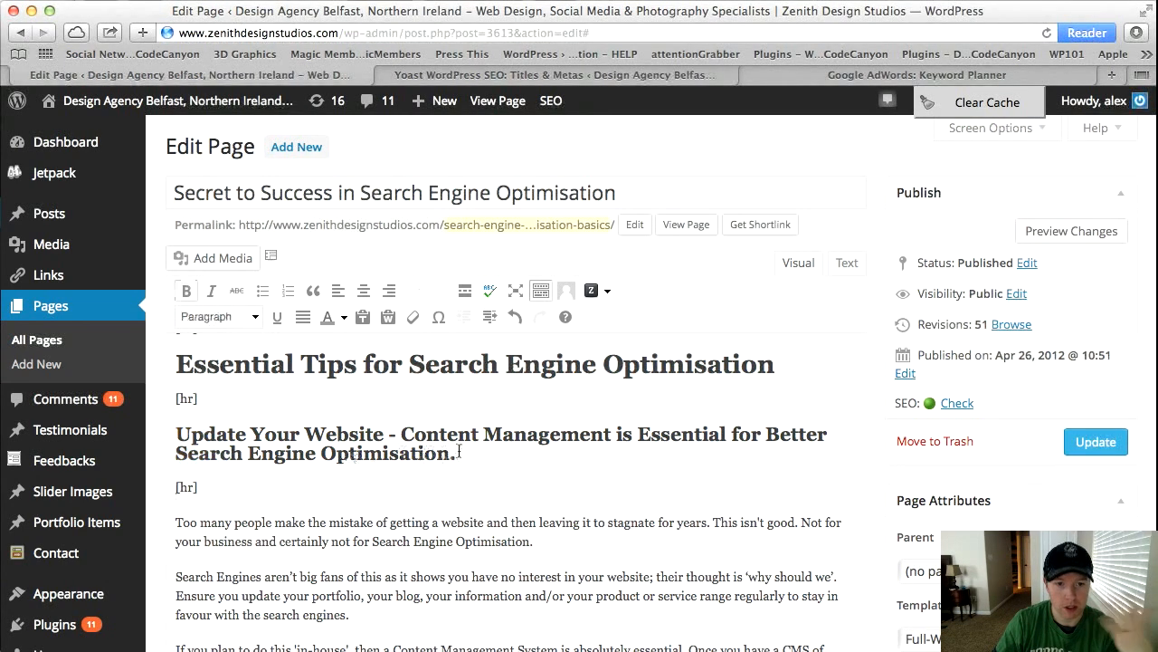
Review how the remaining sections use the keyword, from "Meta Tags & Keywords" to "This Sounds Complicated - How Do I Do All Of This?".
{"action": "scroll", "coordinate": [466, 471], "scroll_direction": "down", "scroll_amount": 10}
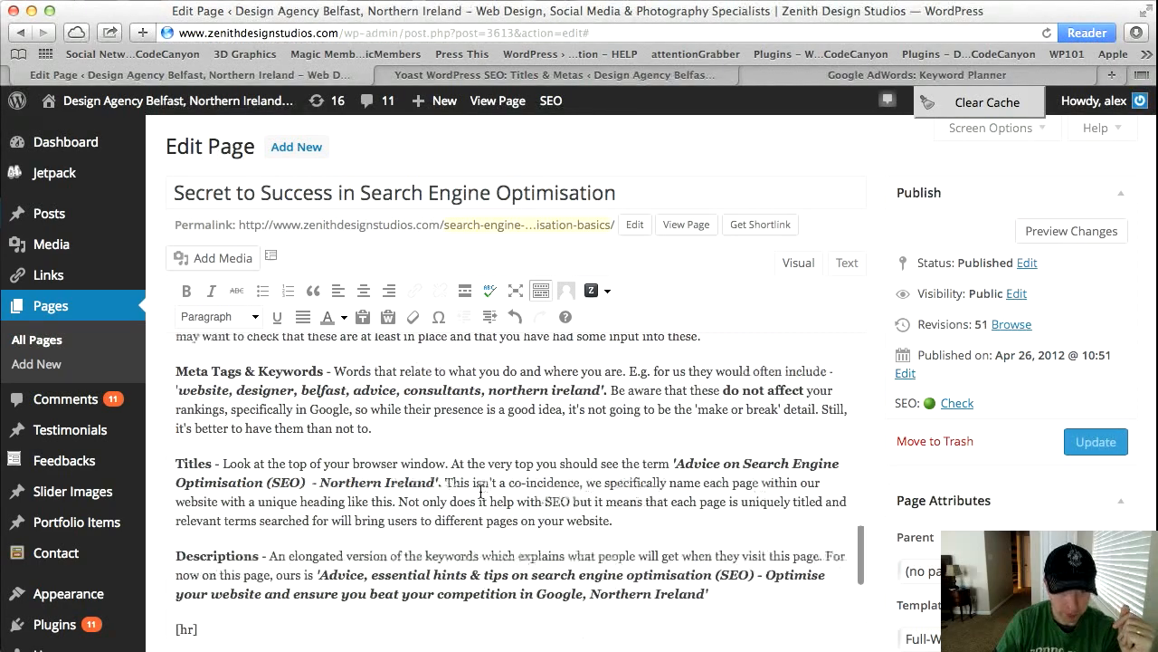
{"action": "scroll", "coordinate": [480, 492], "scroll_direction": "down", "scroll_amount": 6}
{"action": "scroll", "coordinate": [479, 492], "scroll_direction": "down", "scroll_amount": 1}
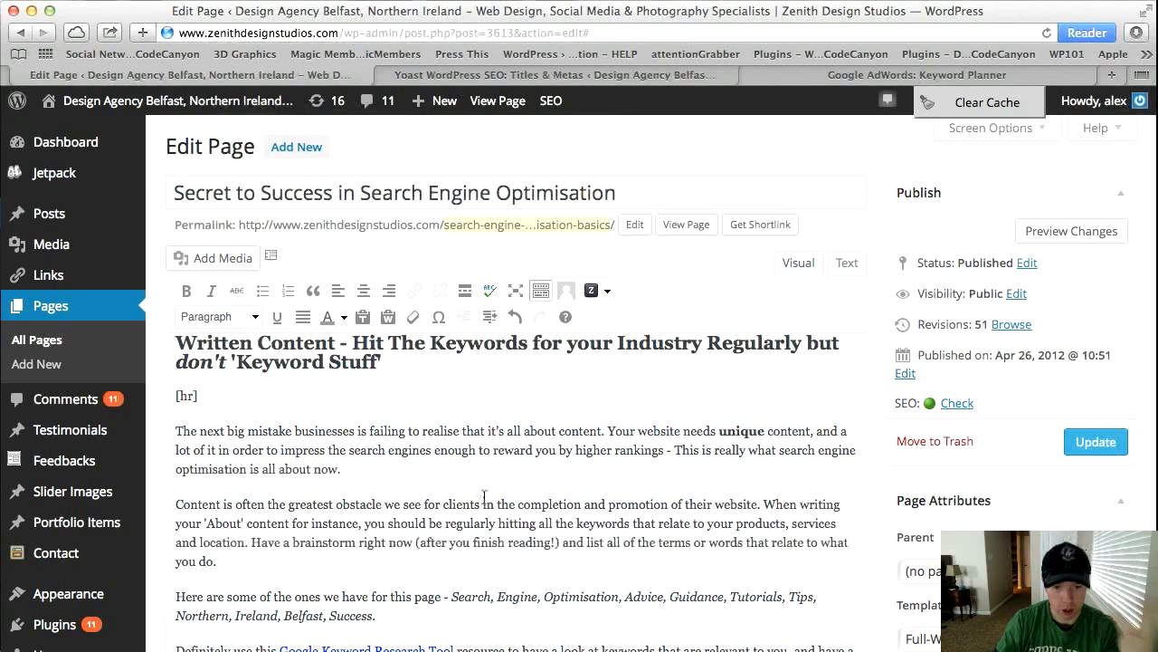
{"action": "scroll", "coordinate": [484, 498], "scroll_direction": "down", "scroll_amount": 3}
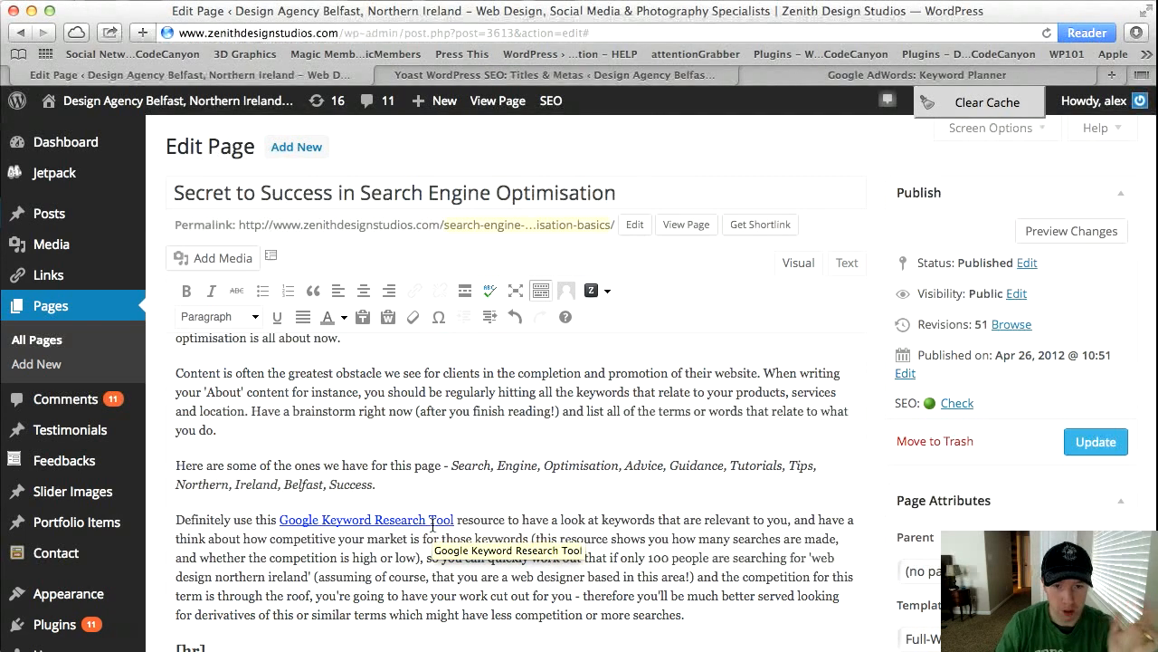
{"action": "scroll", "coordinate": [433, 525], "scroll_direction": "down", "scroll_amount": 1}
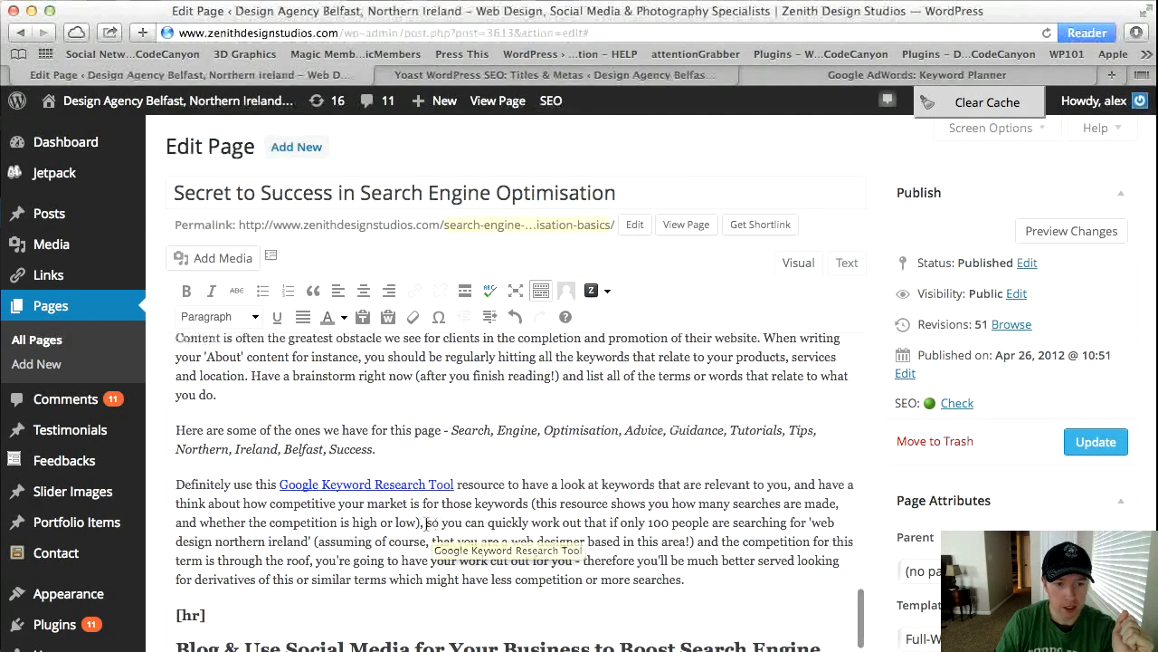
{"action": "scroll", "coordinate": [318, 515], "scroll_direction": "down", "scroll_amount": 1}
{"action": "scroll", "coordinate": [319, 516], "scroll_direction": "down", "scroll_amount": 5}
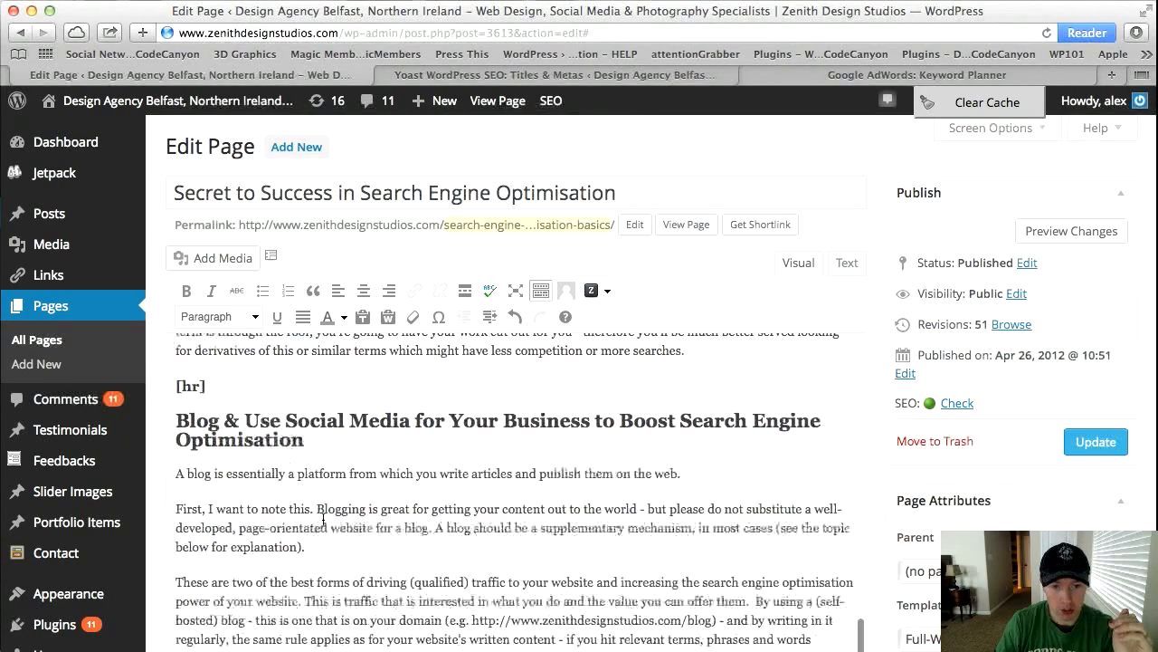
{"action": "scroll", "coordinate": [323, 521], "scroll_direction": "down", "scroll_amount": 9}
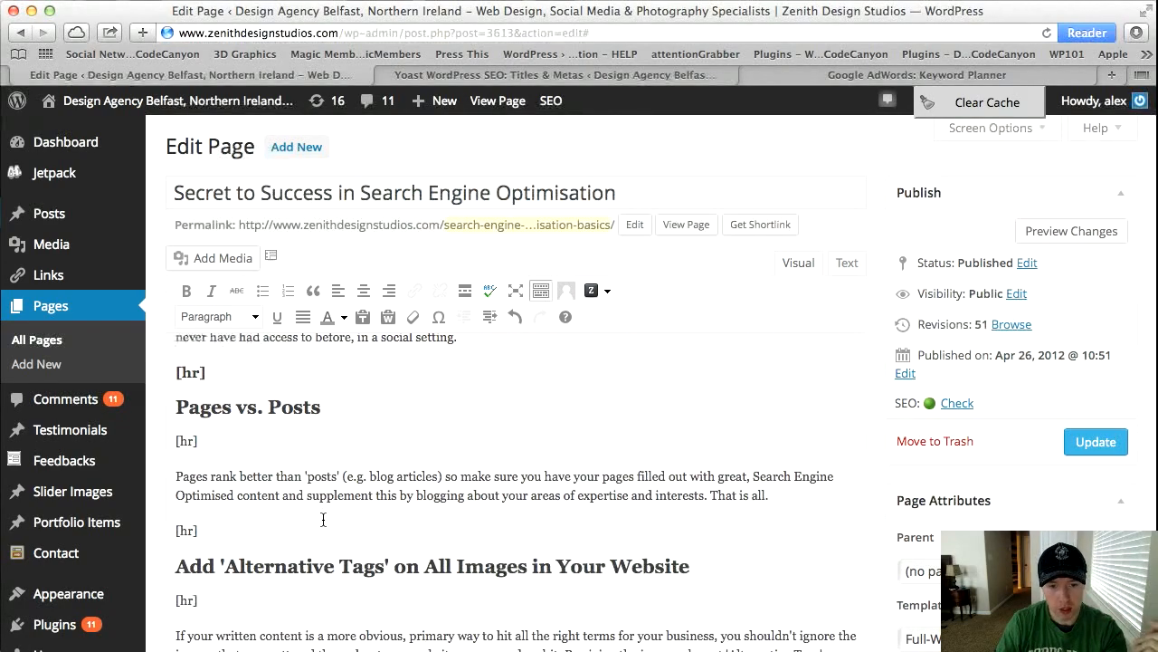
{"action": "scroll", "coordinate": [323, 520], "scroll_direction": "down", "scroll_amount": 10}
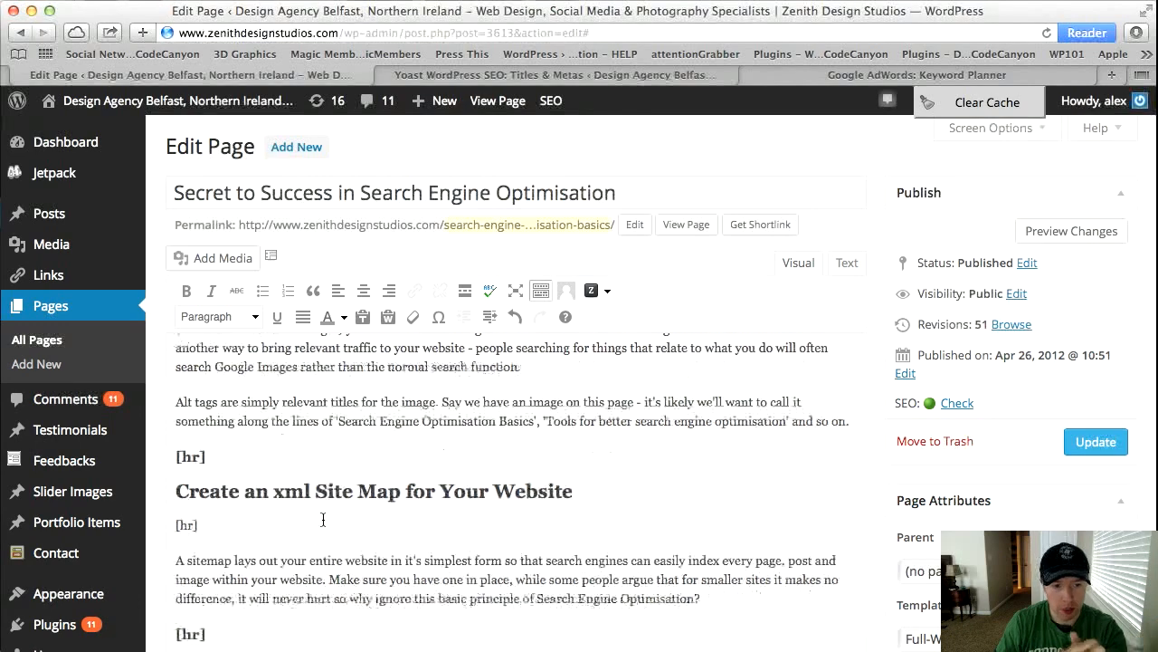
{"action": "scroll", "coordinate": [323, 521], "scroll_direction": "down", "scroll_amount": 1}
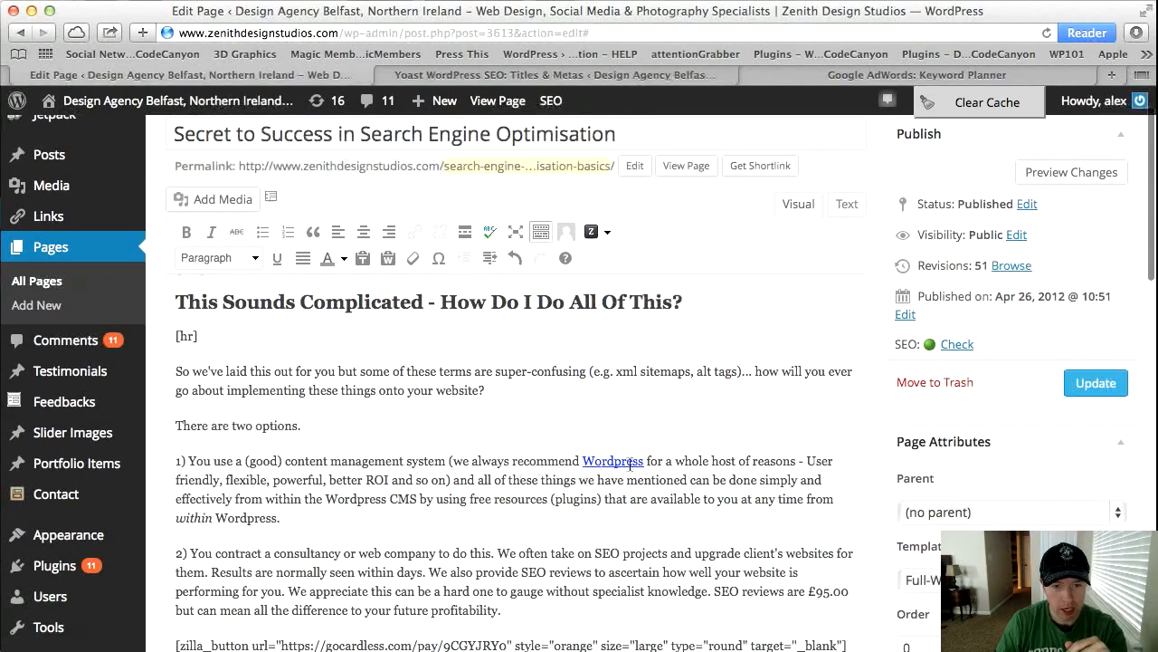
Highlight the linked word "Wordpress" in the first of the two options, then deselect it.
{"action": "left_click_drag", "start_coordinate": [584, 461], "coordinate": [644, 462]}
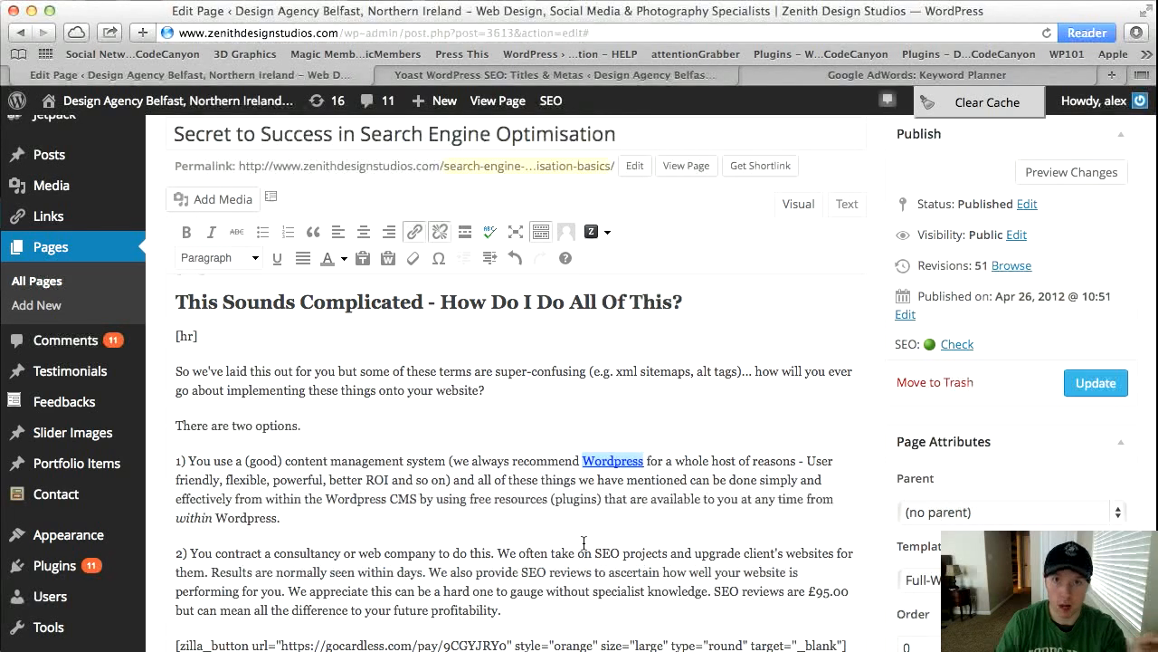
{"action": "left_click", "coordinate": [543, 460]}
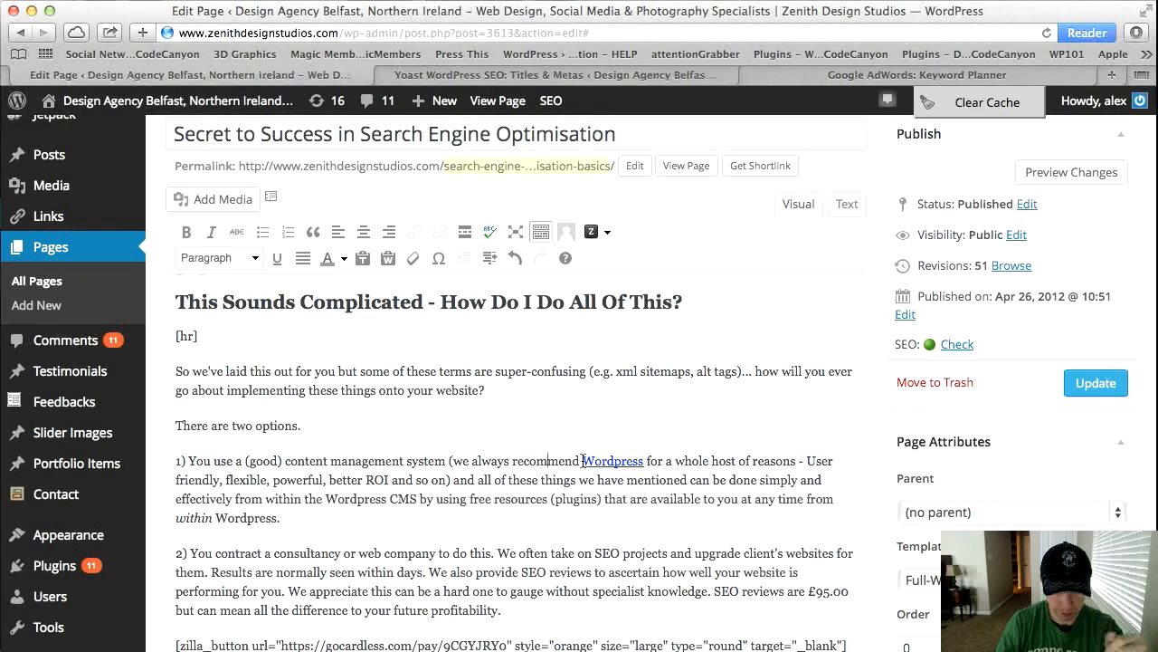
{"action": "left_click_drag", "start_coordinate": [583, 461], "coordinate": [644, 461]}
{"action": "left_click", "coordinate": [547, 520]}
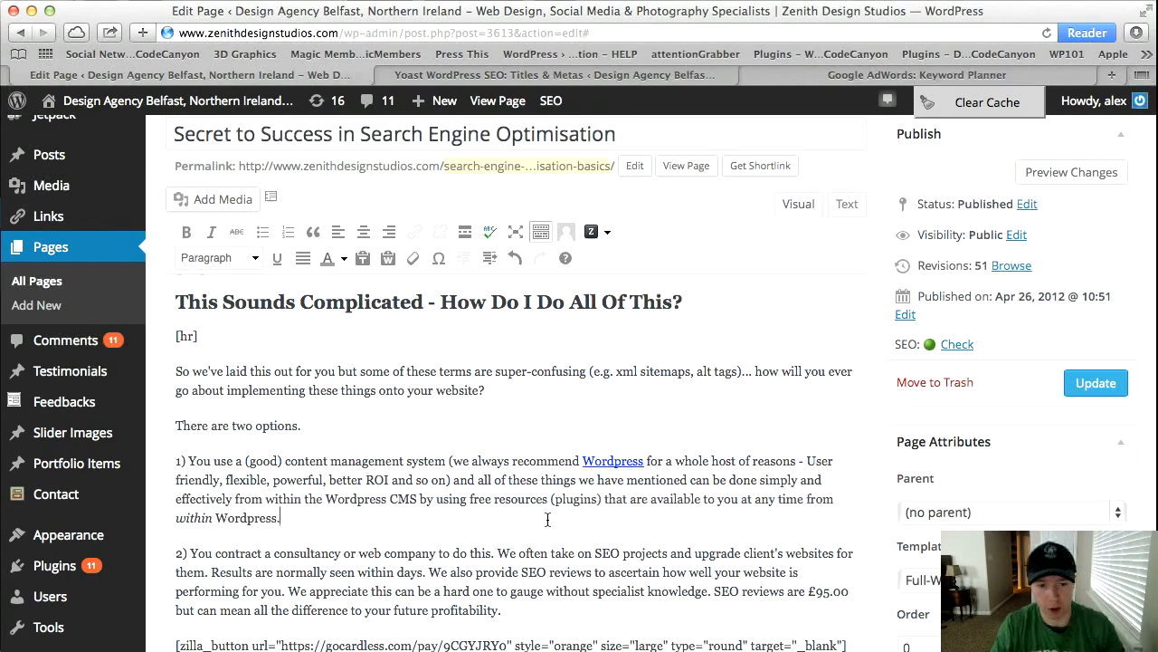
Go to the WordPress SEO by Yoast settings below the content and highlight the focus keyword "Search Engine Optimisation".
{"action": "scroll", "coordinate": [547, 519], "scroll_direction": "down", "scroll_amount": 2}
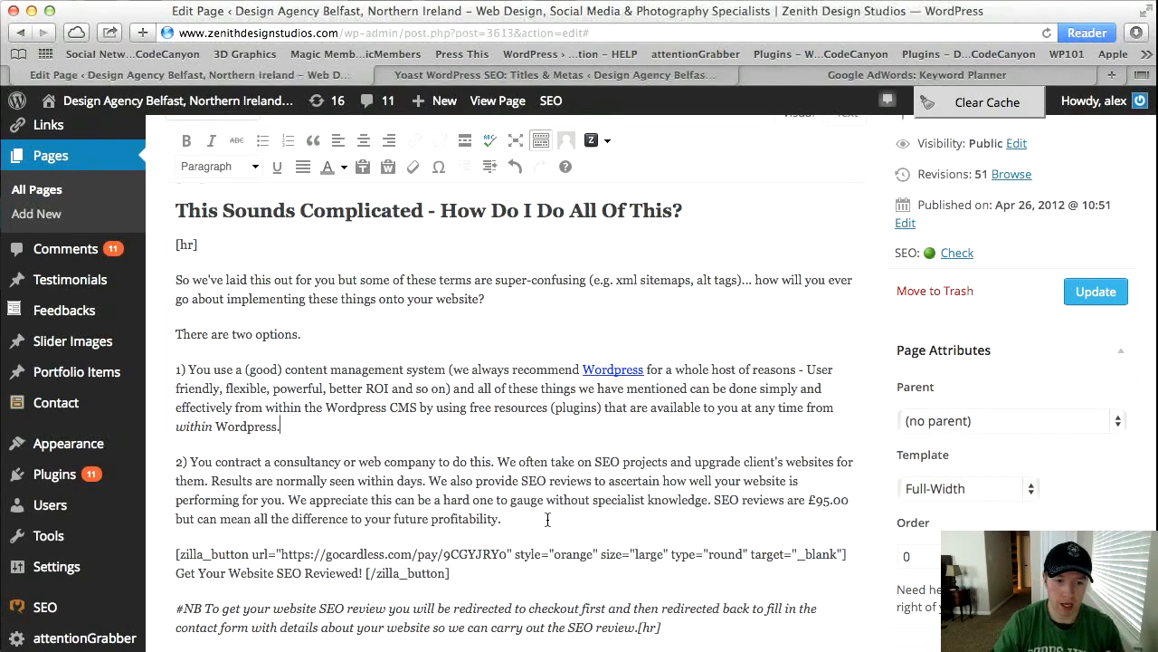
{"action": "scroll", "coordinate": [548, 519], "scroll_direction": "down", "scroll_amount": 4}
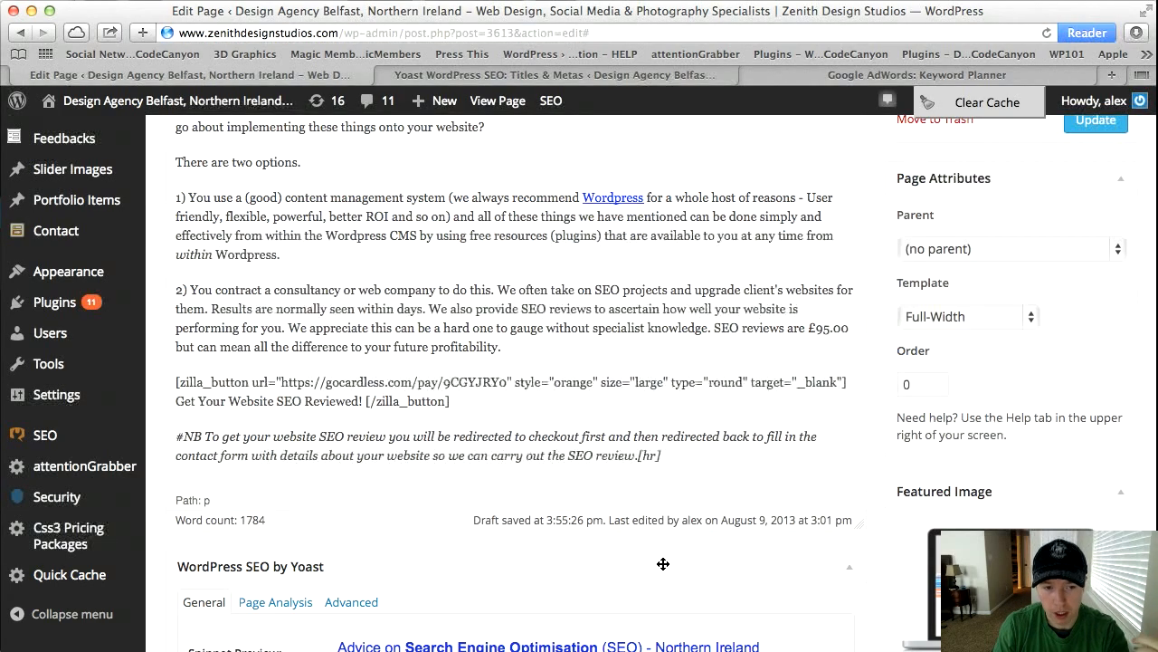
{"action": "scroll", "coordinate": [664, 564], "scroll_direction": "down", "scroll_amount": 5}
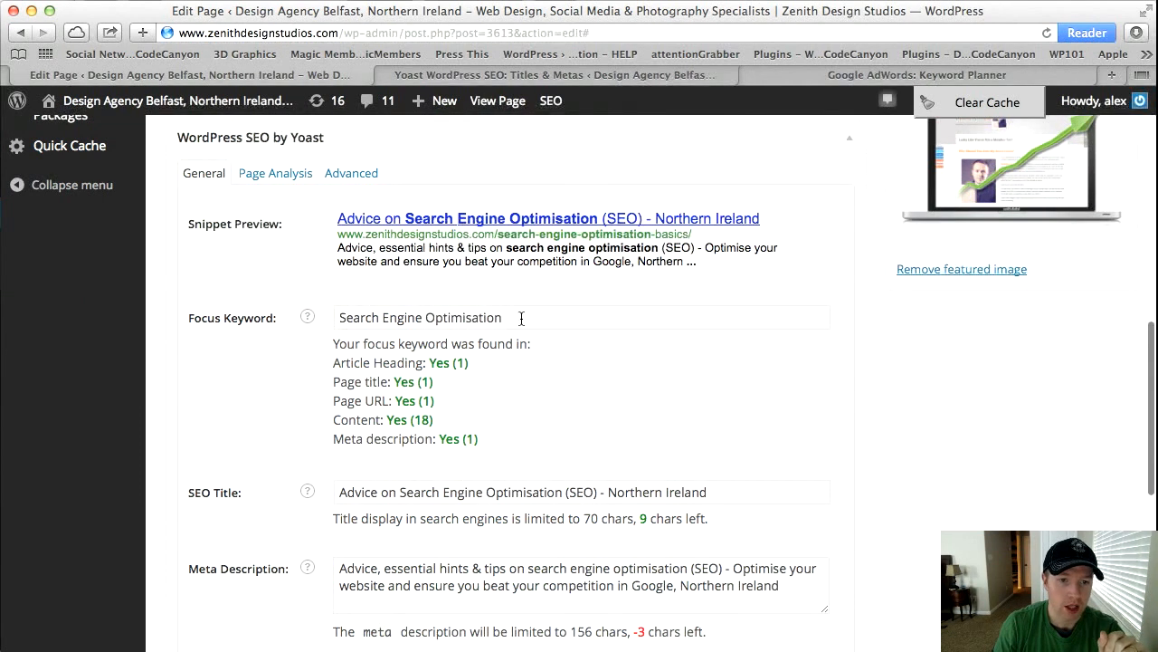
{"action": "left_click_drag", "start_coordinate": [523, 317], "coordinate": [327, 314]}
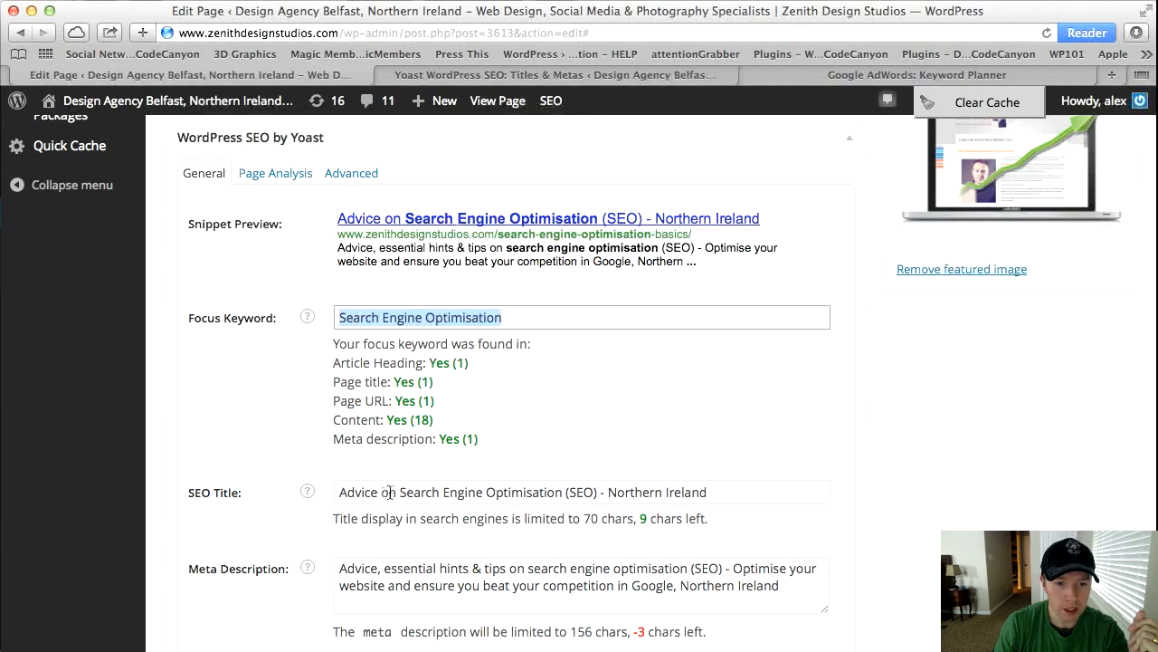
Change the SEO title to "Search Engine Optimisation Basic Advice (SEO) - Northern Ireland".
{"action": "left_click_drag", "start_coordinate": [395, 492], "coordinate": [322, 494]}
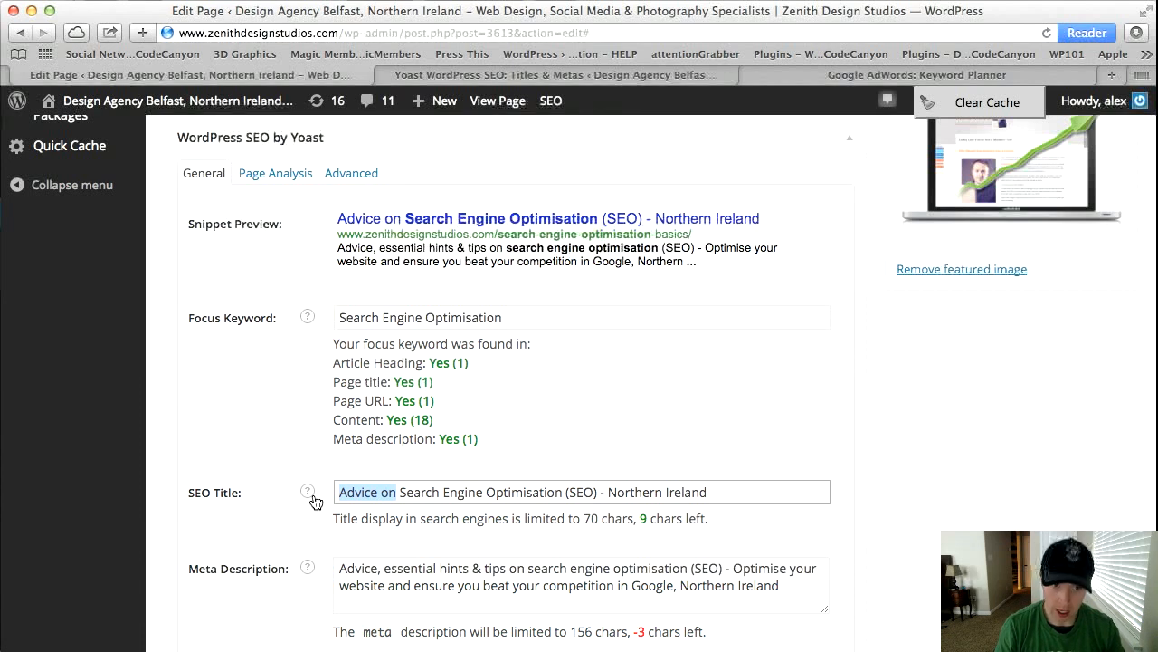
{"action": "key", "text": "BackSpace"}
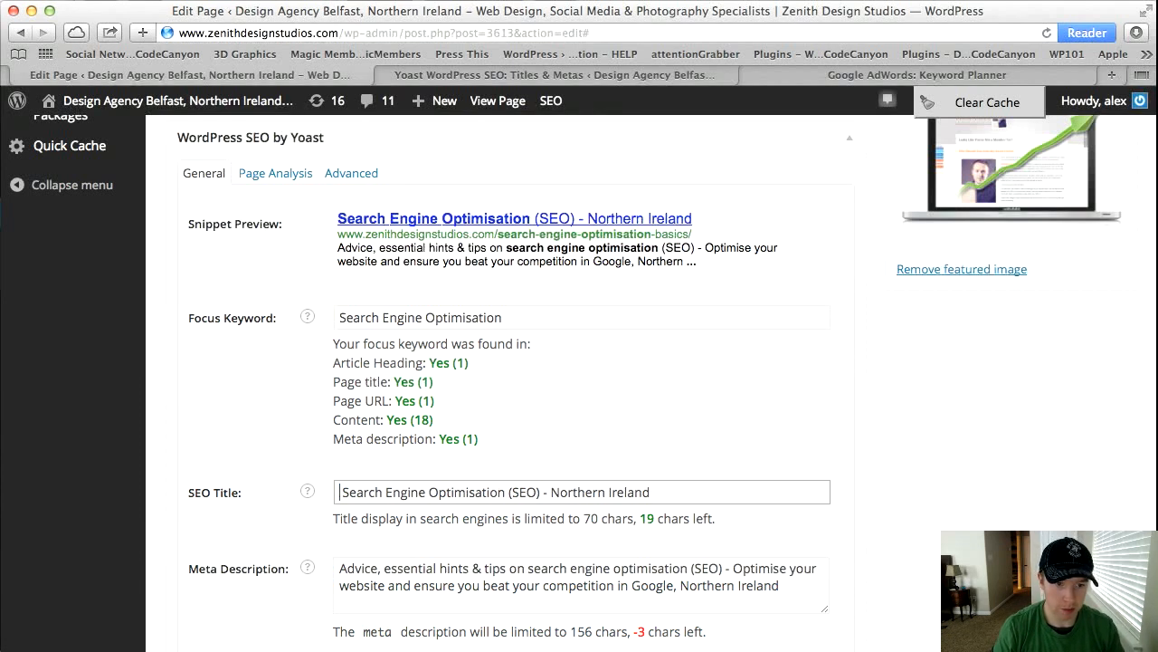
{"action": "left_click", "coordinate": [502, 492]}
{"action": "type", "text": "Basic Adv"}
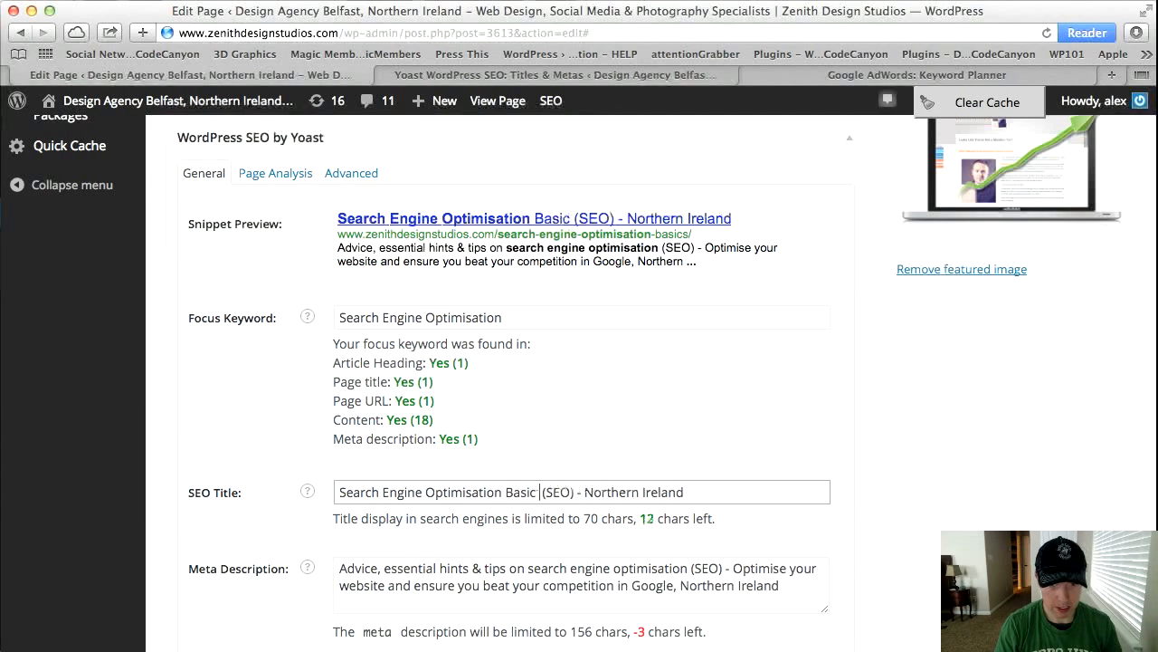
{"action": "type", "text": "ice"}
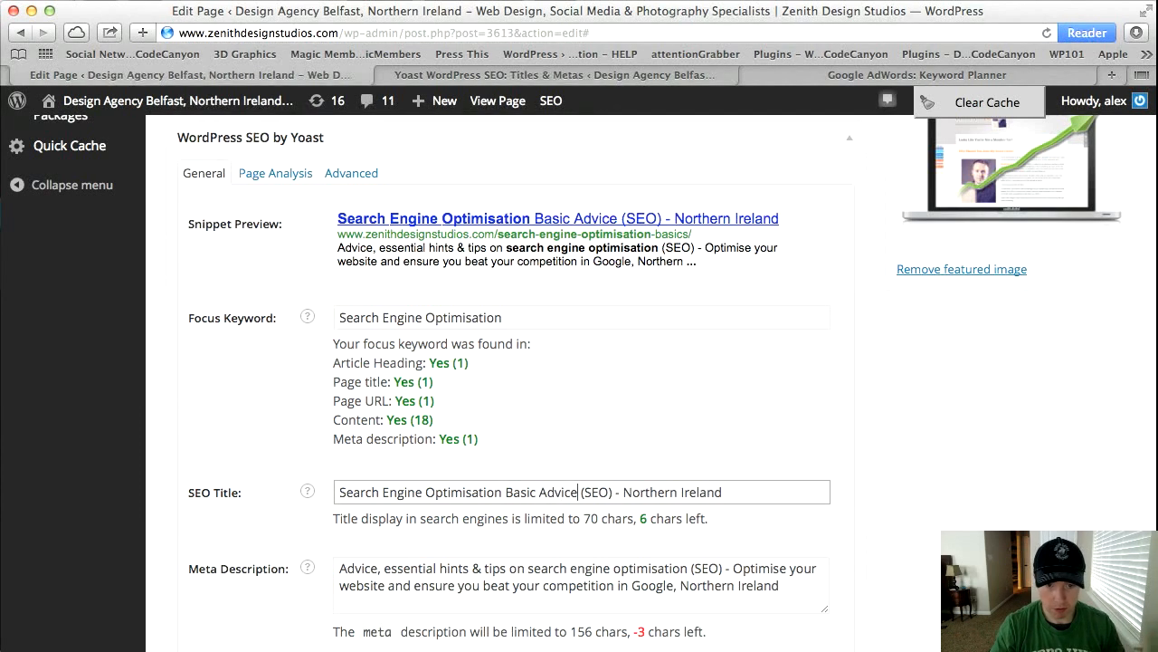
Check the SEO title against its character limit by adding "experts" to the end and removing it again.
{"action": "double_click", "coordinate": [643, 519]}
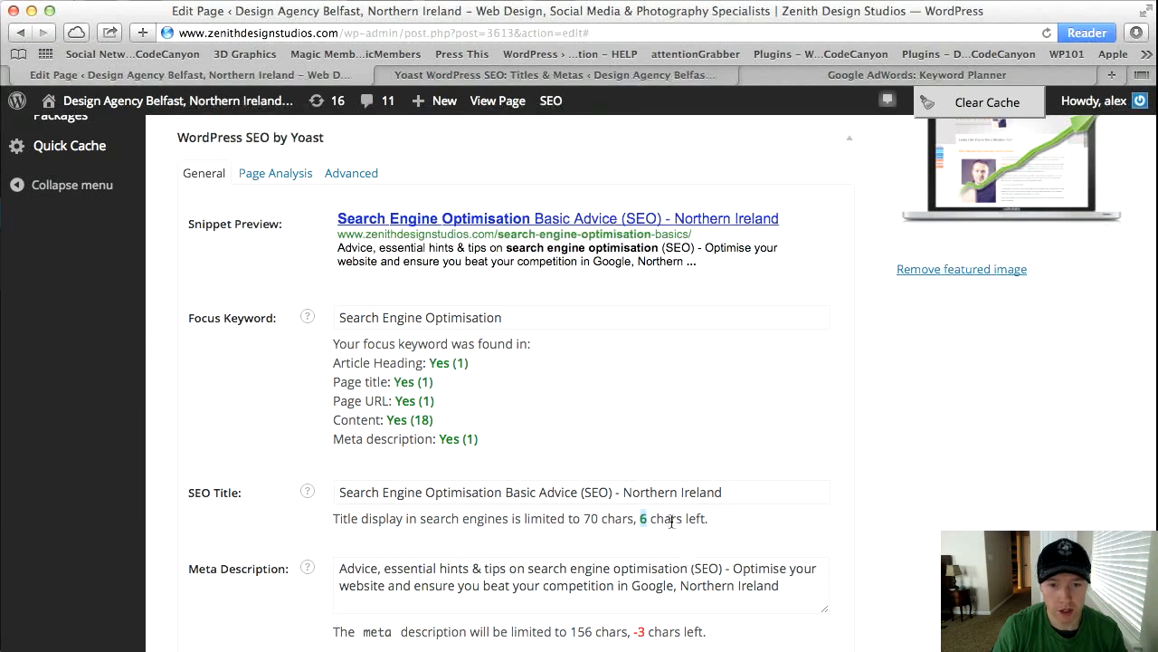
{"action": "left_click", "coordinate": [669, 519]}
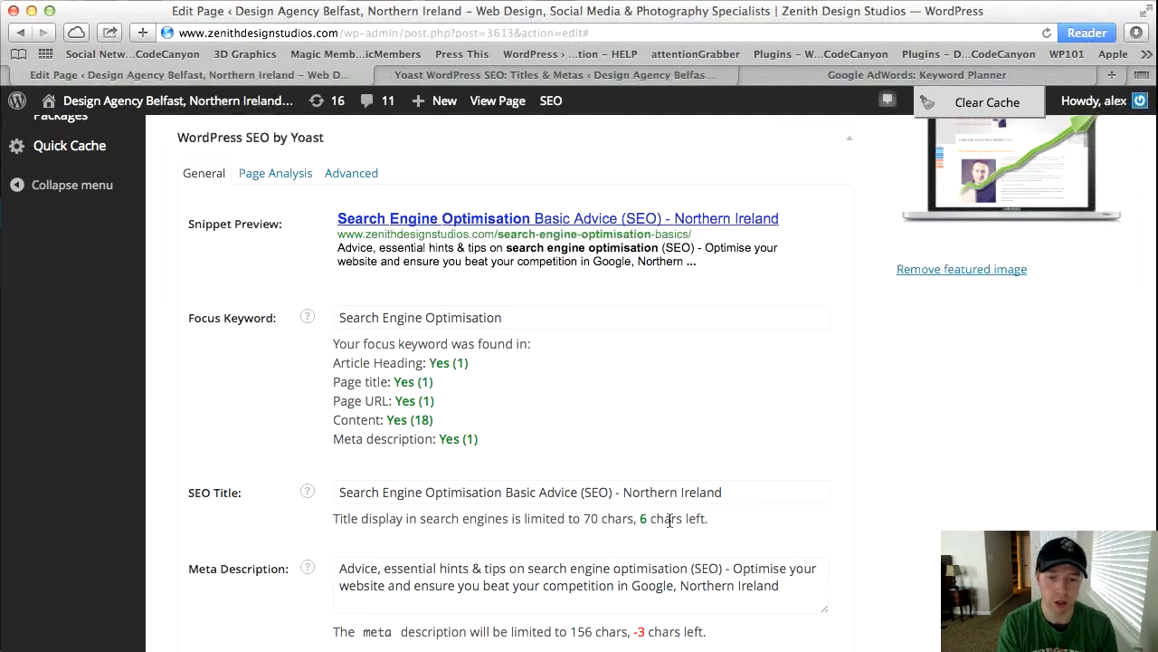
{"action": "left_click", "coordinate": [756, 495]}
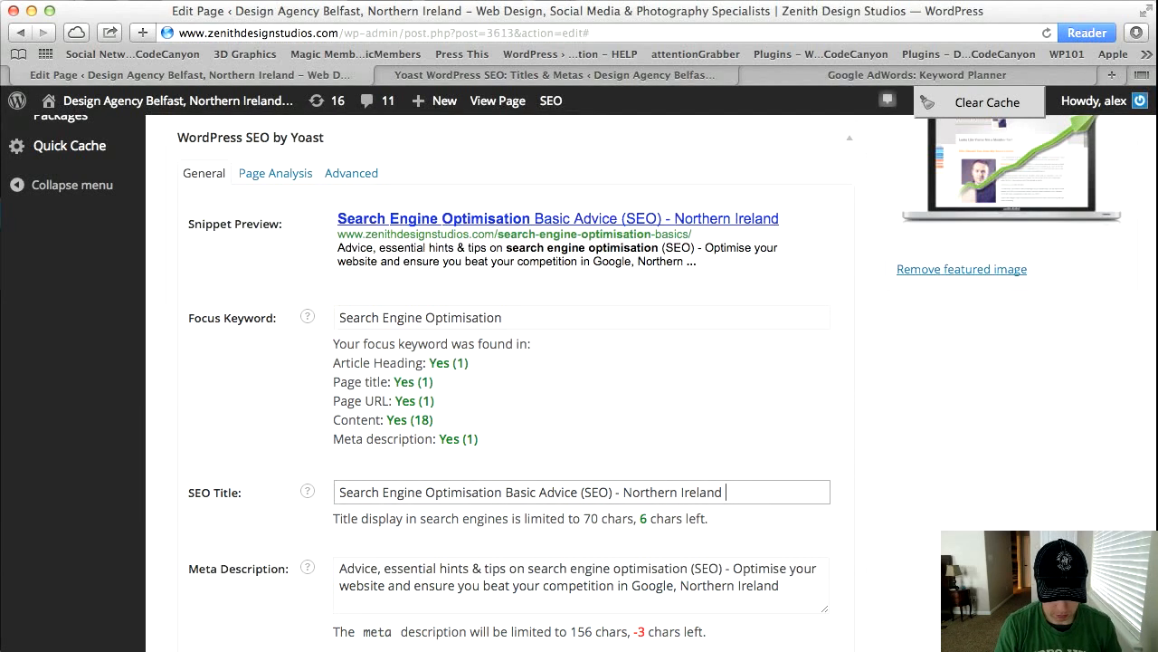
{"action": "type", "text": "experts"}
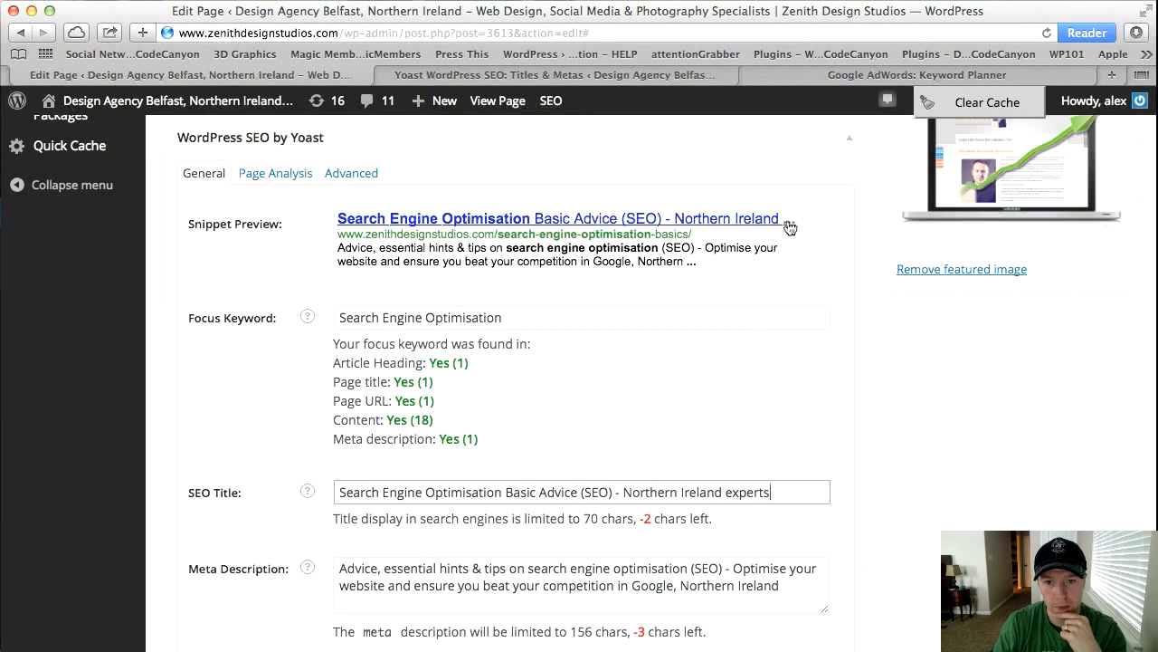
{"action": "left_click_drag", "start_coordinate": [785, 491], "coordinate": [729, 492]}
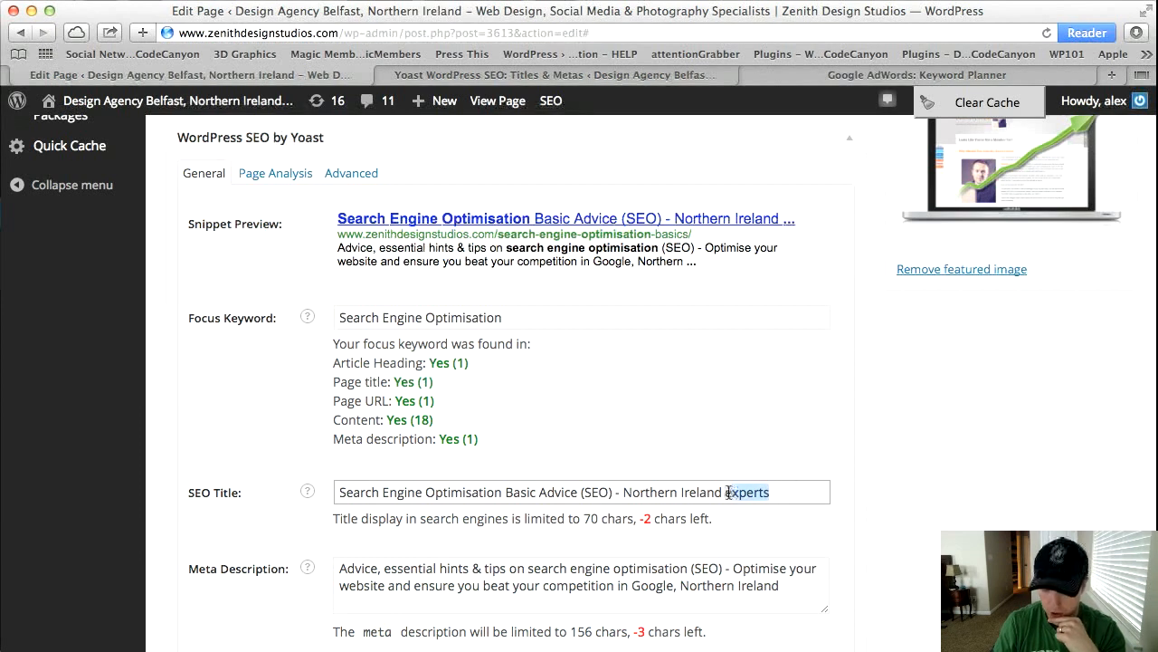
{"action": "key", "text": "BackSpace"}
{"action": "key", "text": "BackSpace"}
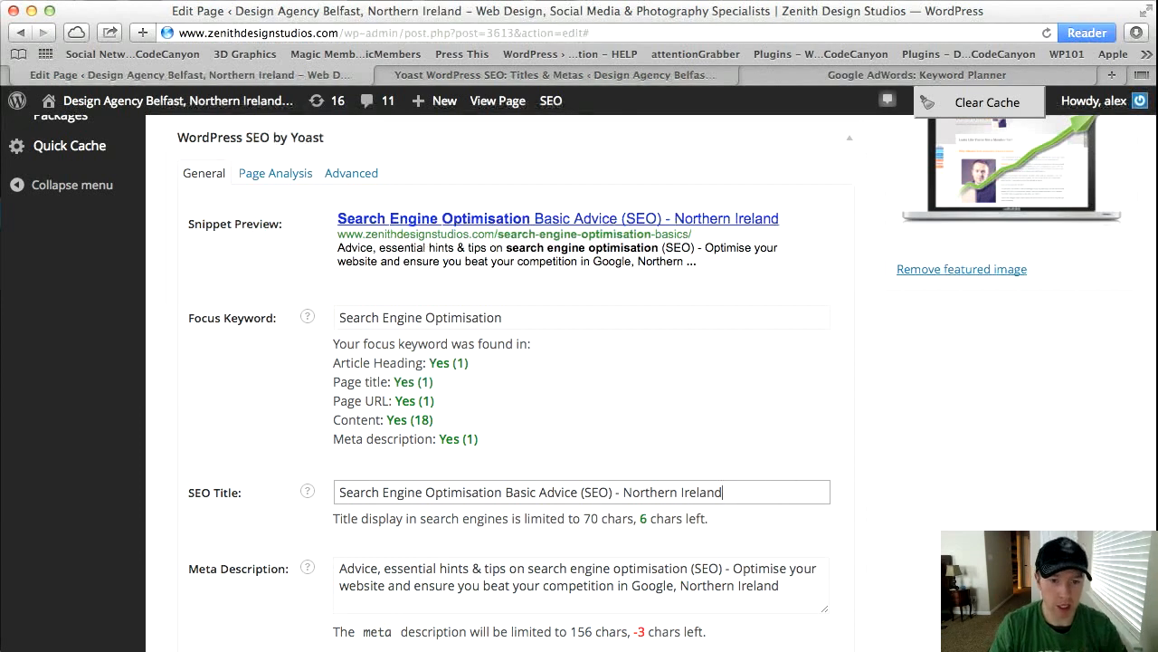
{"action": "left_click_drag", "start_coordinate": [583, 517], "coordinate": [596, 518]}
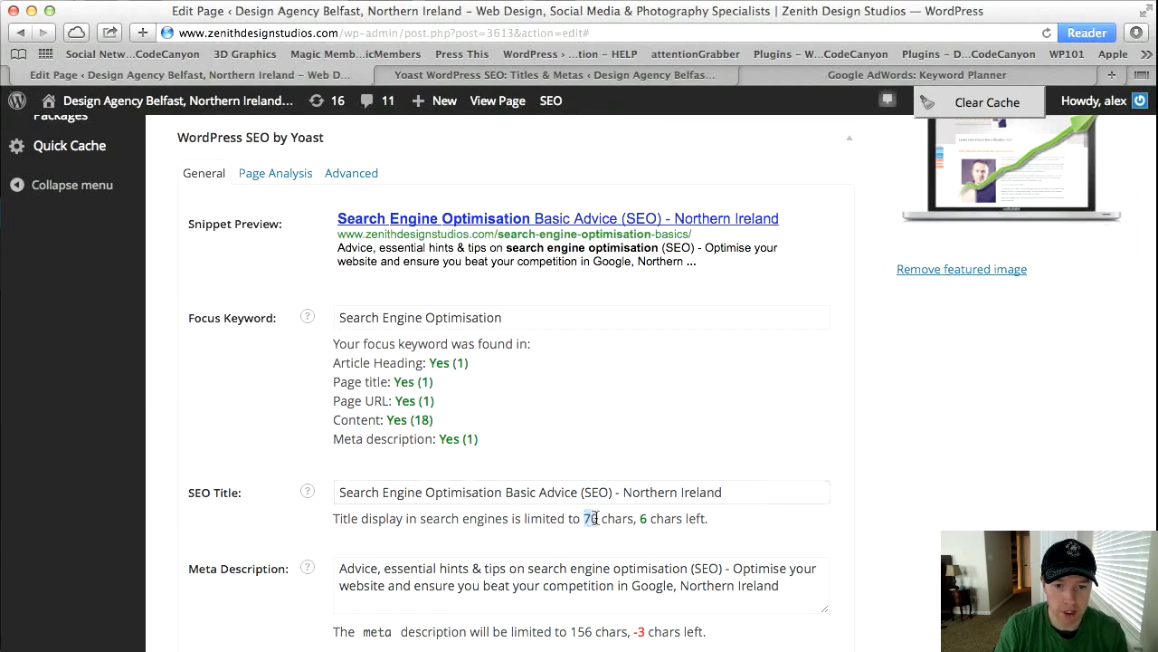
Highlight the meta description, its keyword phrase "search engine optimisation", and the matching text in the SEO title and snippet preview.
{"action": "scroll", "coordinate": [535, 558], "scroll_direction": "down", "scroll_amount": 1}
{"action": "left_click_drag", "start_coordinate": [784, 563], "coordinate": [342, 556]}
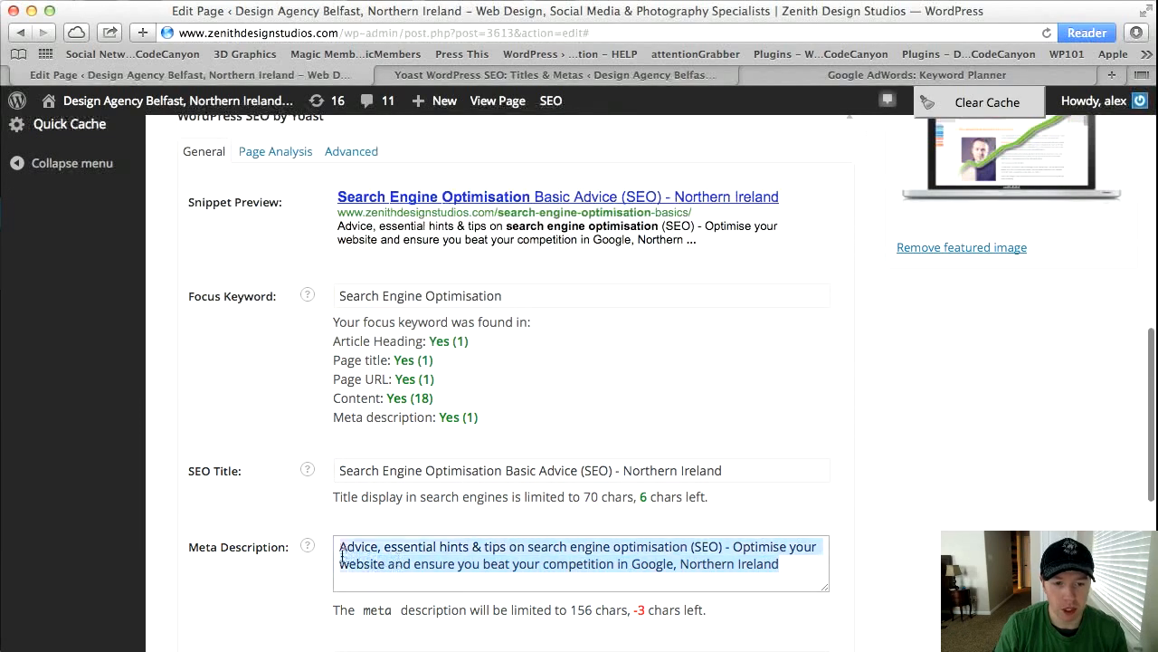
{"action": "left_click", "coordinate": [529, 547]}
{"action": "left_click_drag", "start_coordinate": [528, 546], "coordinate": [686, 548]}
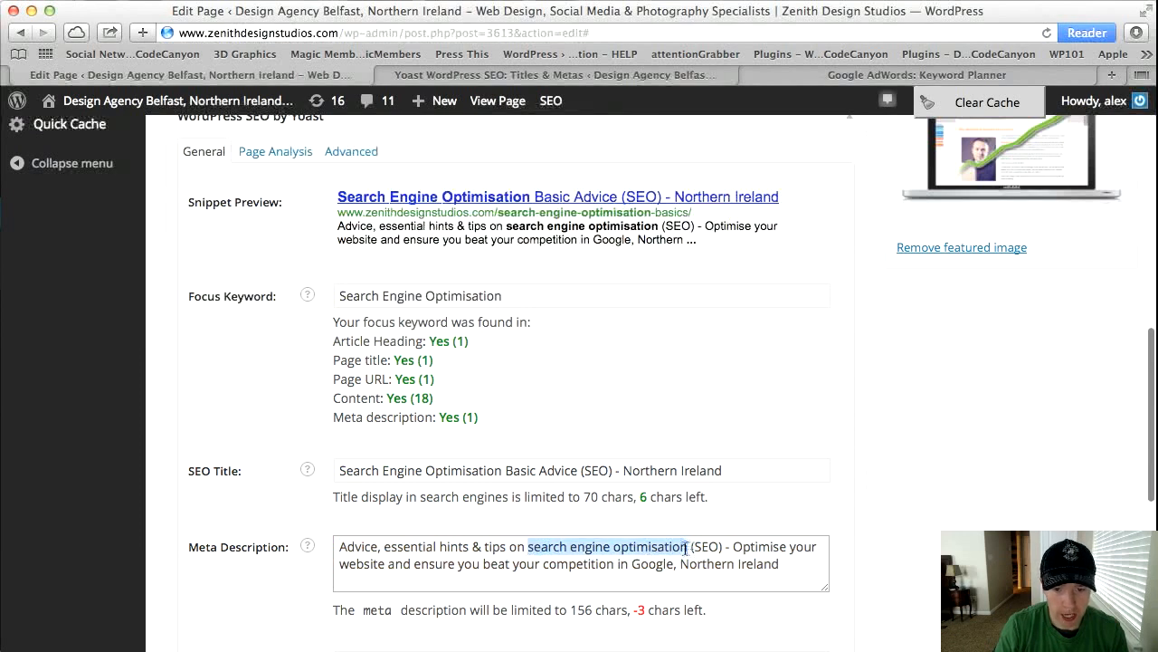
{"action": "left_click", "coordinate": [467, 470]}
{"action": "left_click_drag", "start_coordinate": [497, 469], "coordinate": [359, 470]}
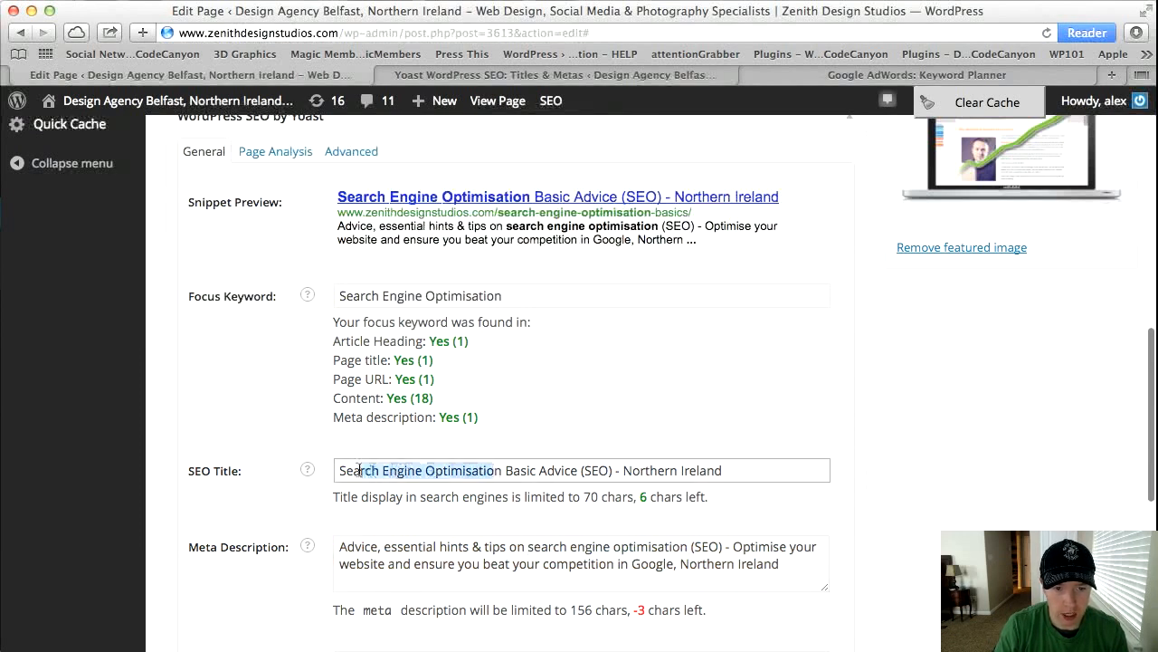
{"action": "left_click_drag", "start_coordinate": [801, 561], "coordinate": [281, 550]}
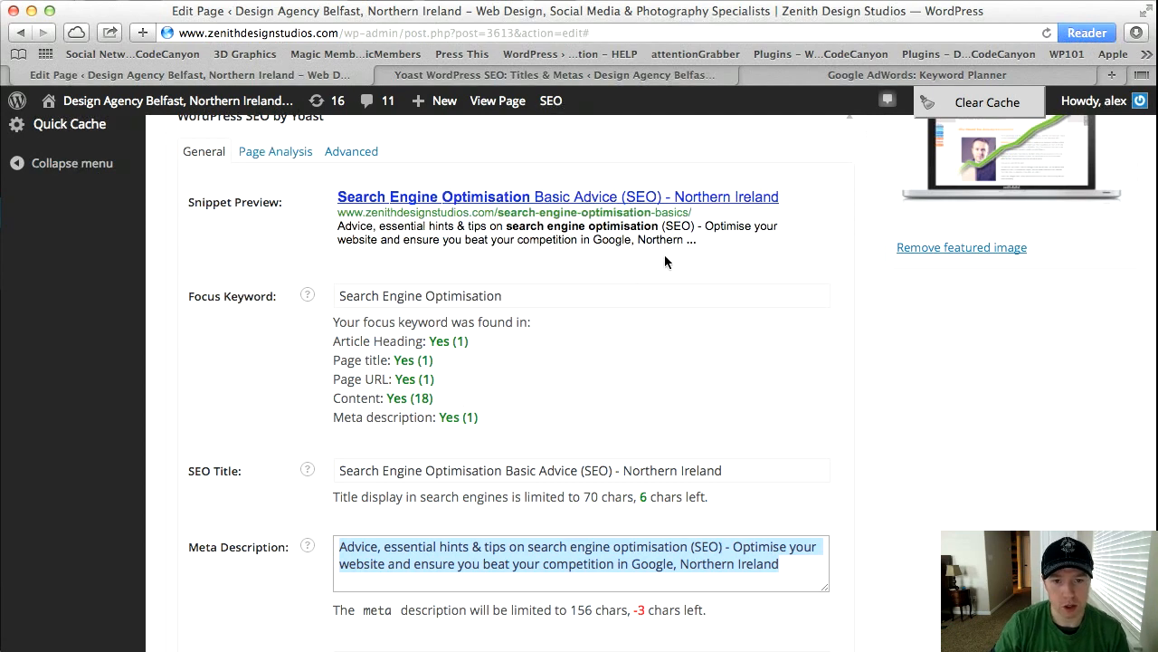
{"action": "left_click_drag", "start_coordinate": [696, 241], "coordinate": [333, 230]}
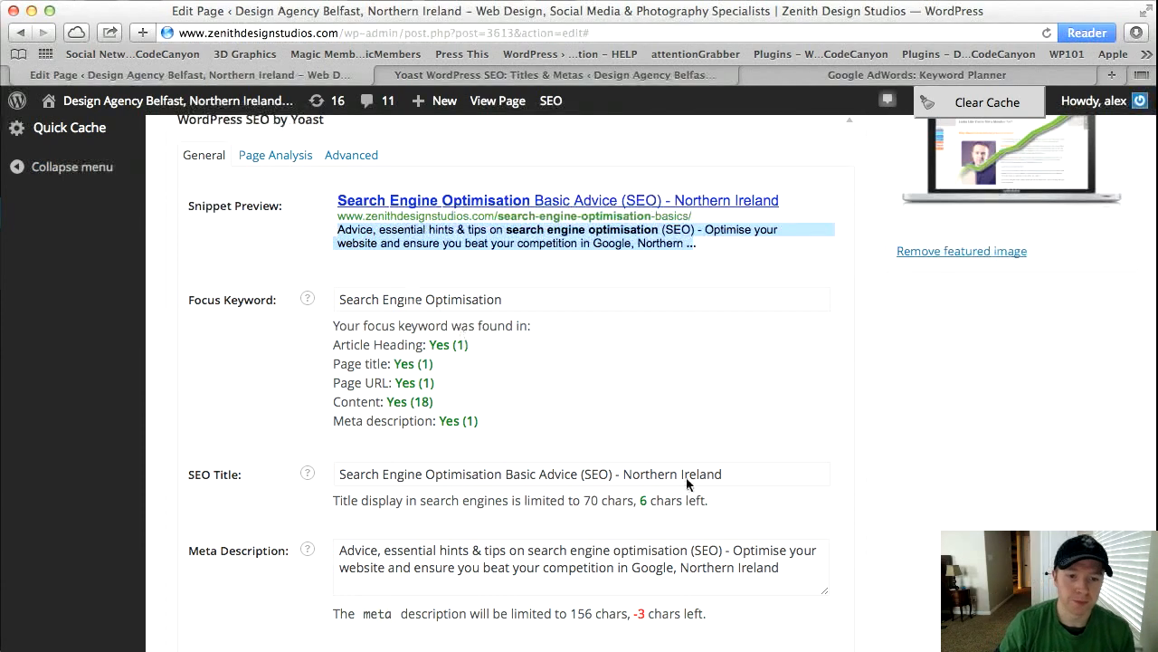
Highlight the list of meta keywords below the meta description.
{"action": "scroll", "coordinate": [768, 605], "scroll_direction": "down", "scroll_amount": 3}
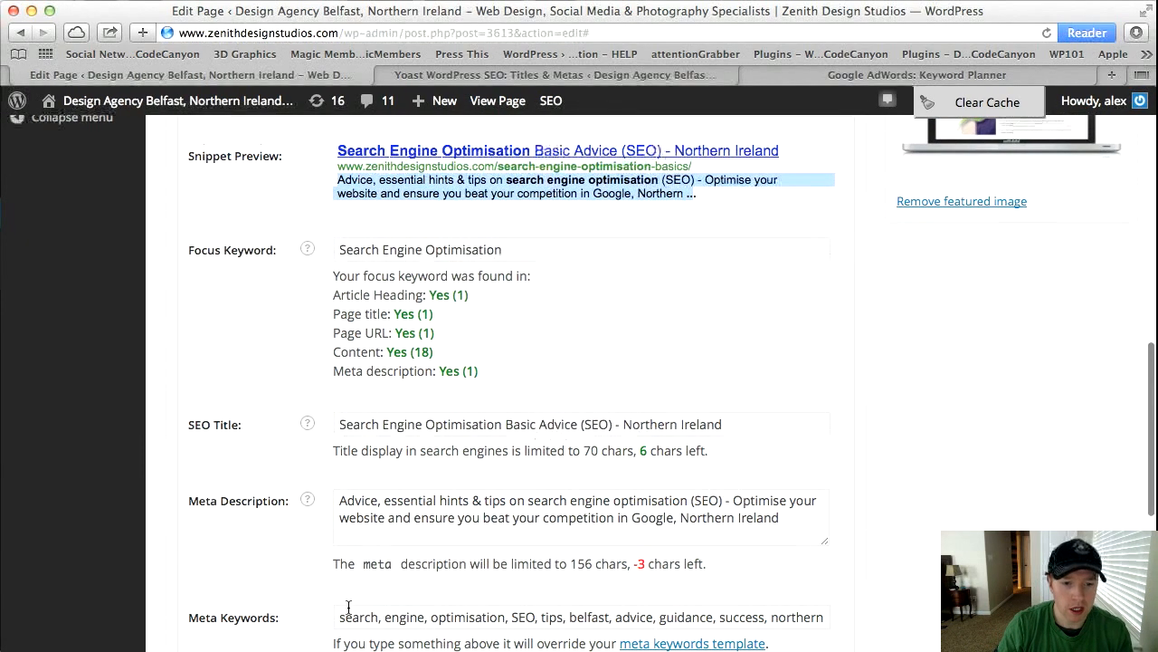
{"action": "left_click_drag", "start_coordinate": [344, 608], "coordinate": [758, 619]}
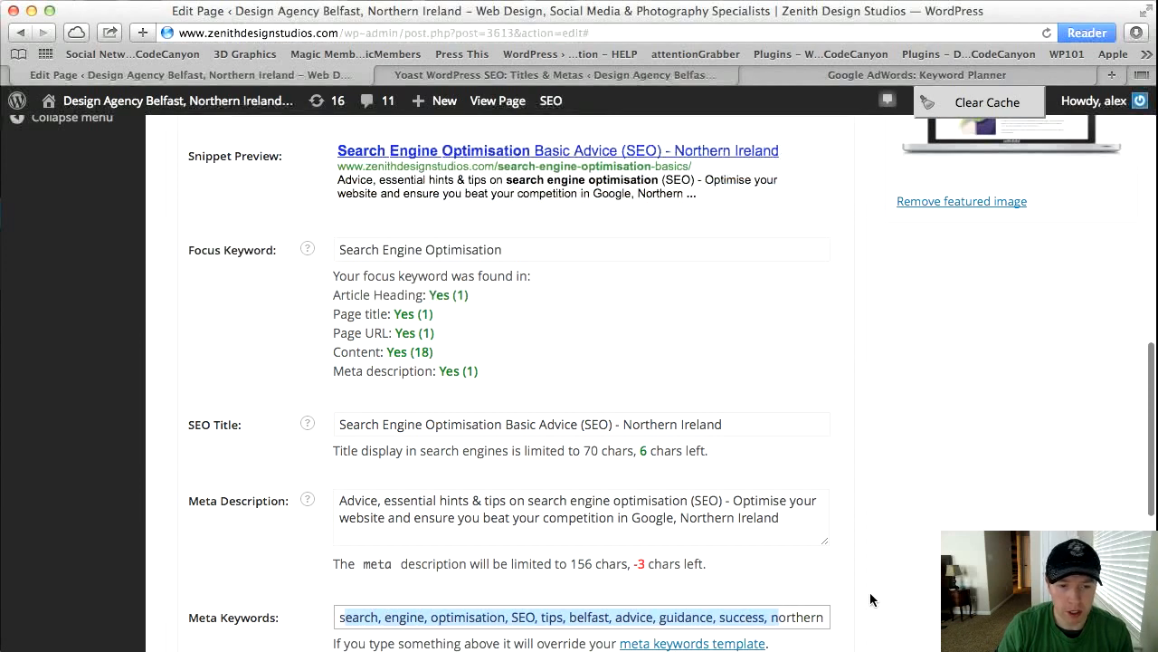
{"action": "scroll", "coordinate": [872, 597], "scroll_direction": "down", "scroll_amount": 1}
Highlight the full meta description, the SEO title and the focus keyword, one after another.
{"action": "scroll", "coordinate": [871, 597], "scroll_direction": "up", "scroll_amount": 3}
{"action": "scroll", "coordinate": [871, 599], "scroll_direction": "down", "scroll_amount": 2}
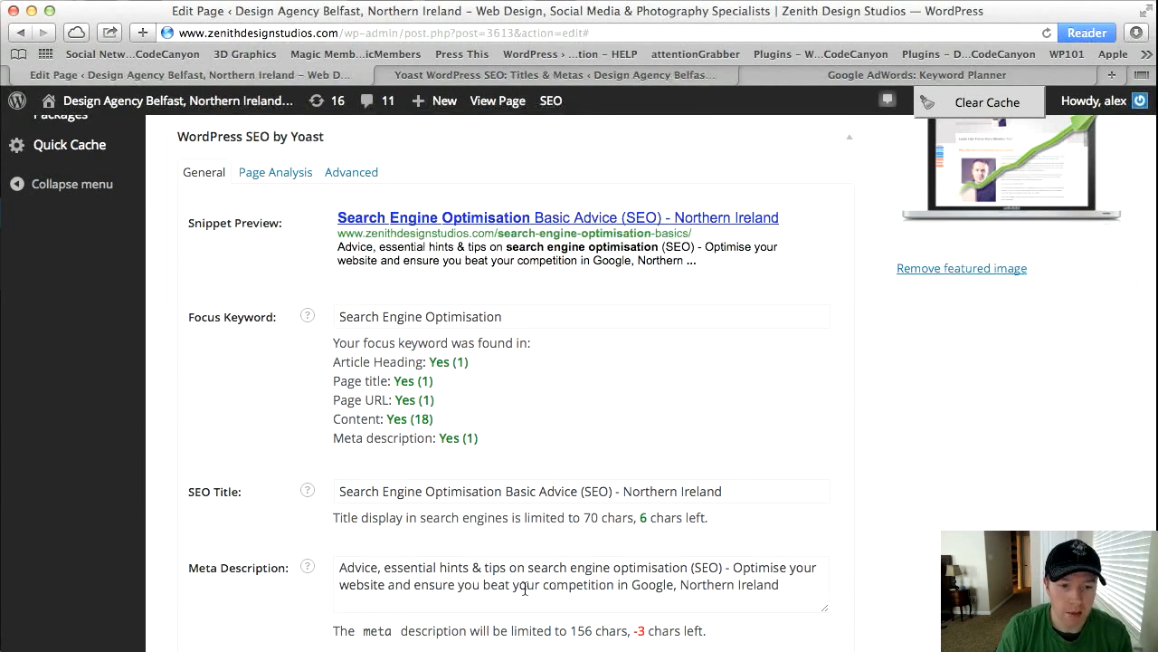
{"action": "left_click_drag", "start_coordinate": [815, 593], "coordinate": [470, 525]}
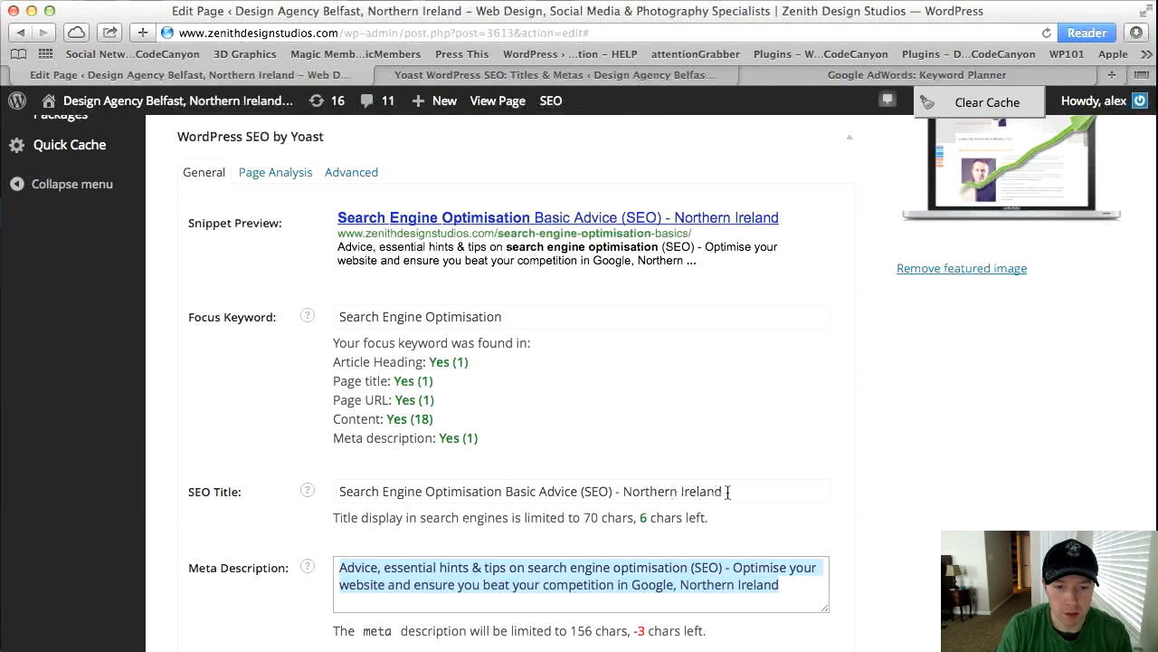
{"action": "left_click_drag", "start_coordinate": [728, 492], "coordinate": [330, 492]}
{"action": "left_click_drag", "start_coordinate": [529, 312], "coordinate": [325, 312]}
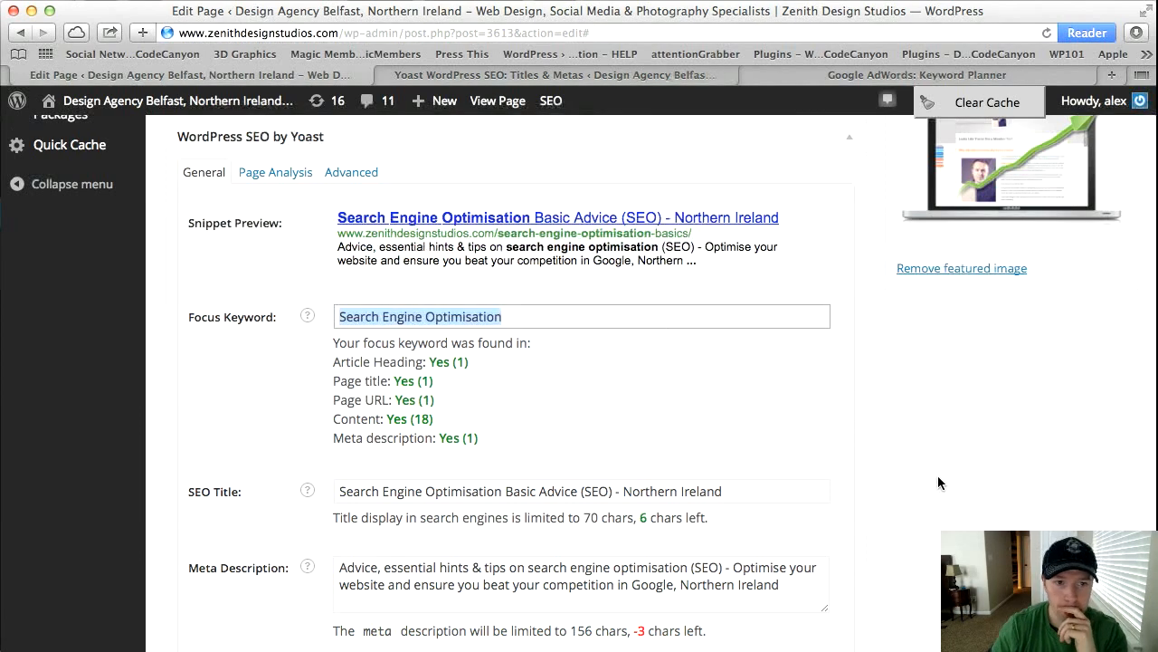
Highlight the Content and Meta description results in the list of places where the focus keyword was found.
{"action": "scroll", "coordinate": [937, 476], "scroll_direction": "down", "scroll_amount": 1}
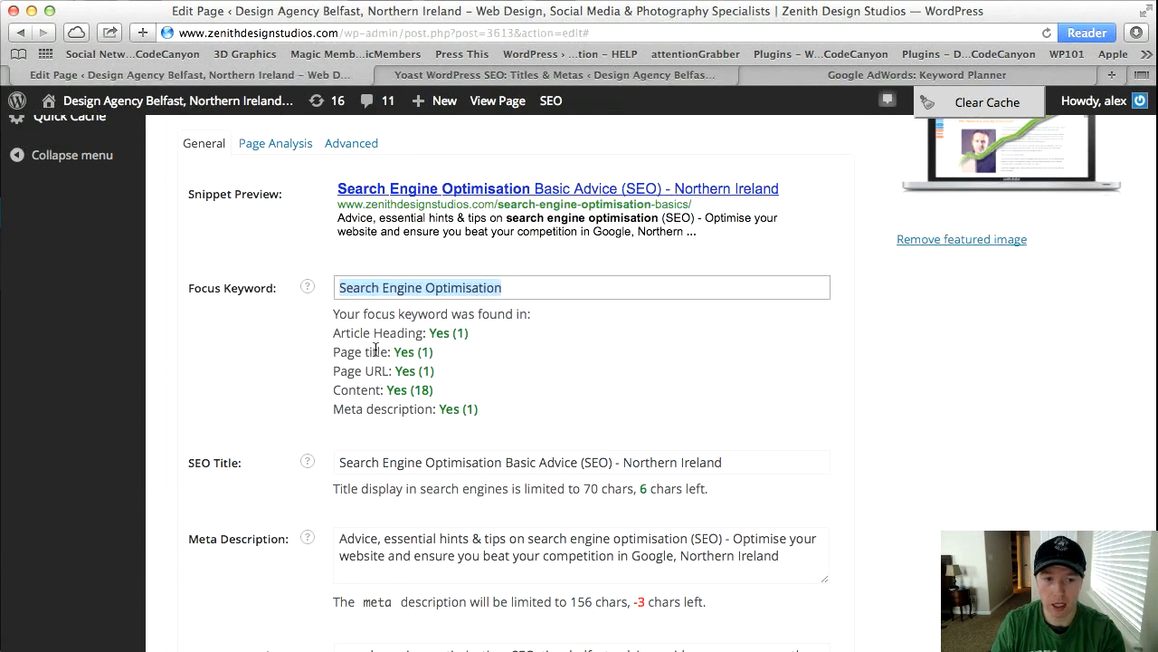
{"action": "left_click_drag", "start_coordinate": [334, 390], "coordinate": [432, 391]}
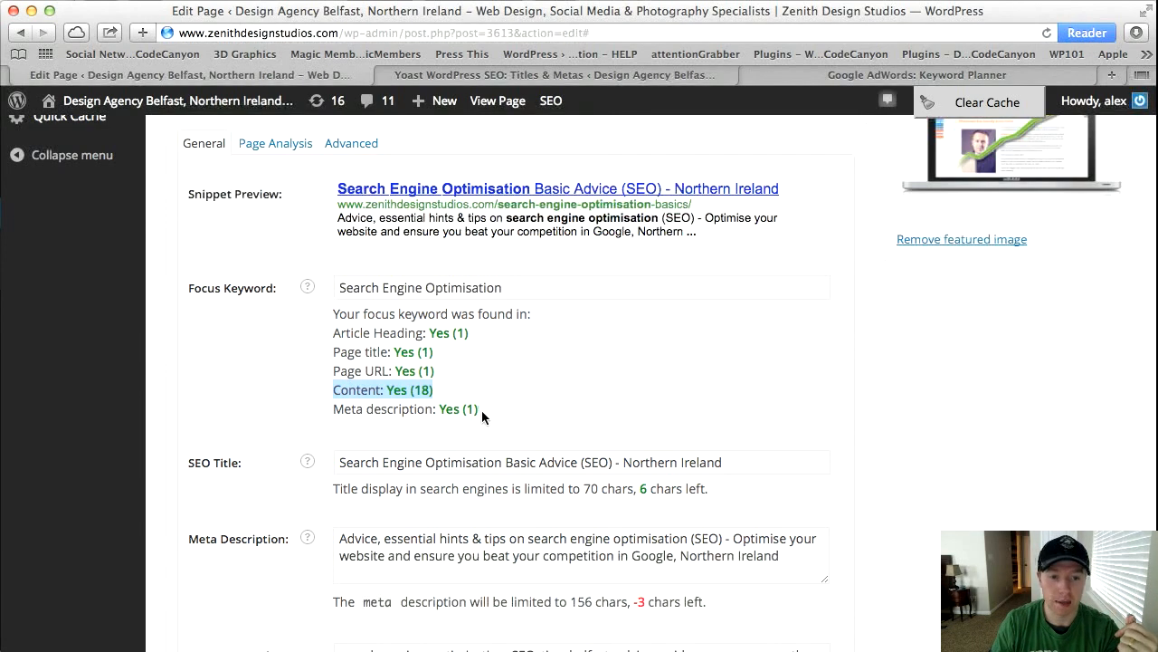
{"action": "left_click_drag", "start_coordinate": [481, 410], "coordinate": [432, 410]}
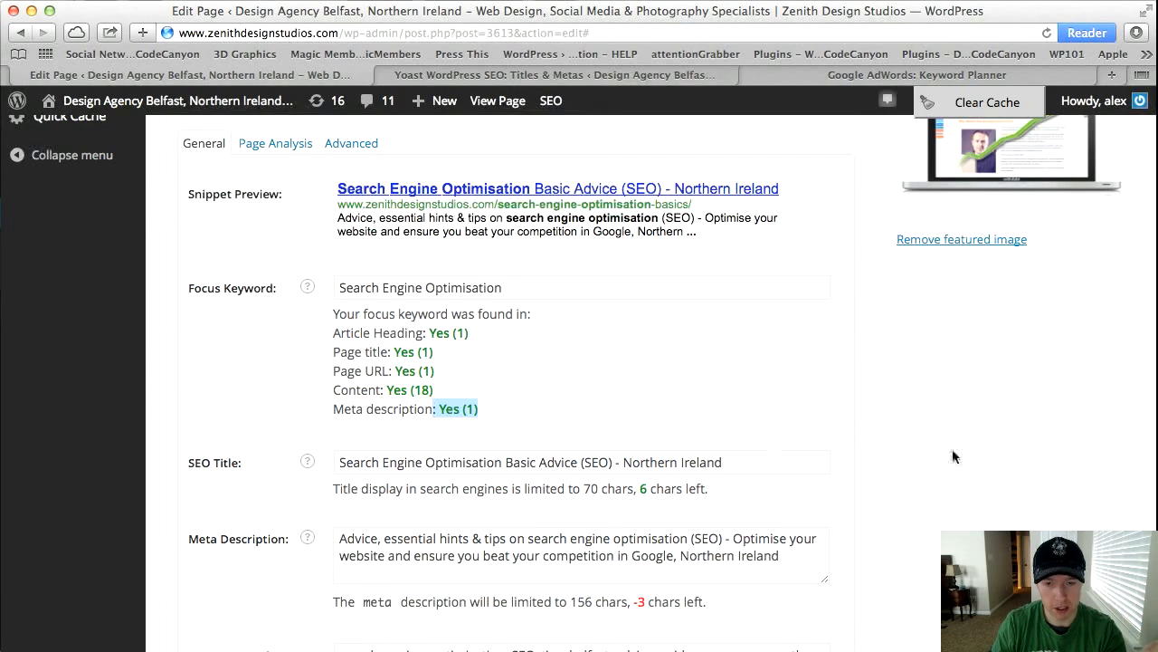
Check the page's SEO status indicator in the publishing details beside the content.
{"action": "scroll", "coordinate": [957, 453], "scroll_direction": "up", "scroll_amount": 10}
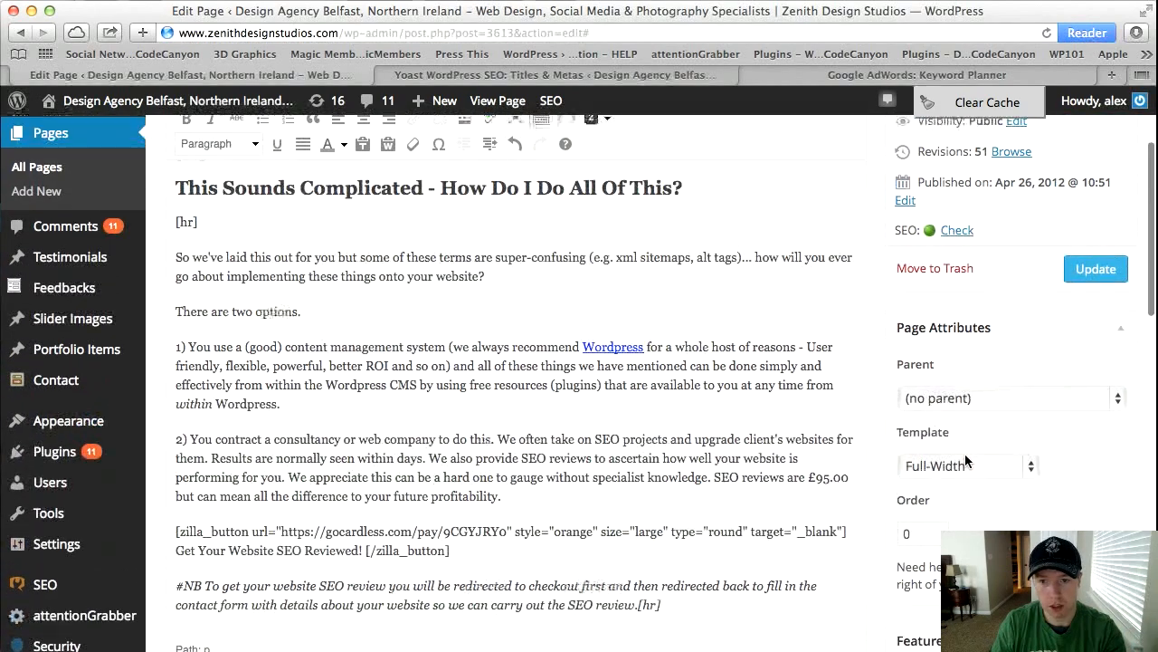
{"action": "scroll", "coordinate": [965, 453], "scroll_direction": "up", "scroll_amount": 2}
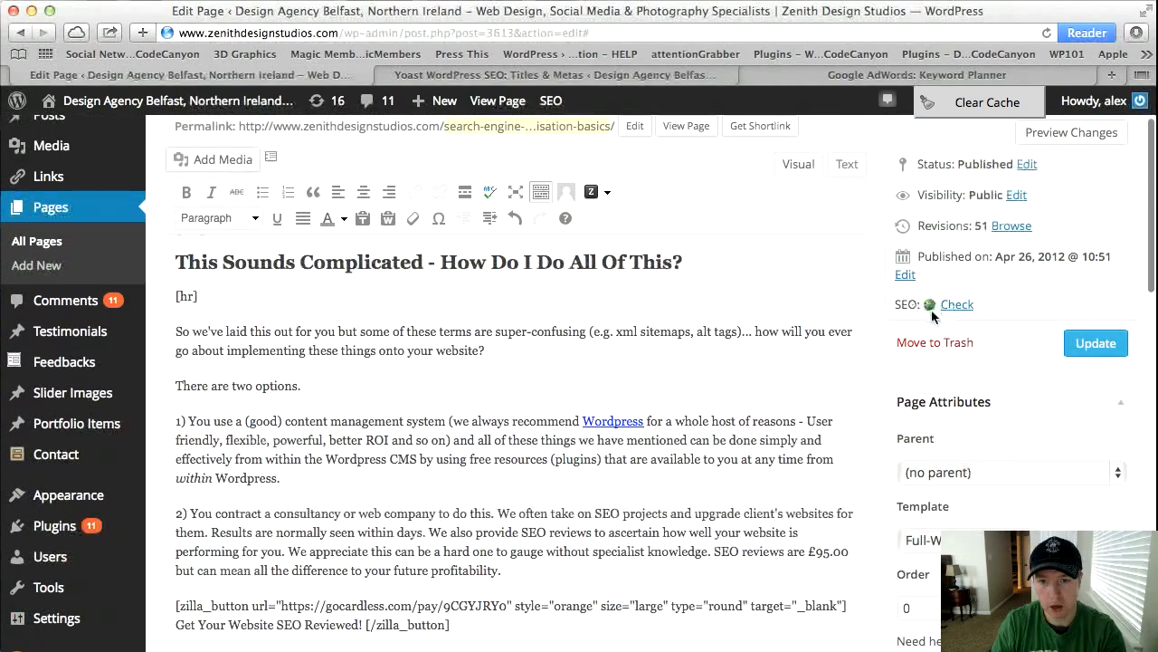
{"action": "mouse_move", "coordinate": [929, 306]}
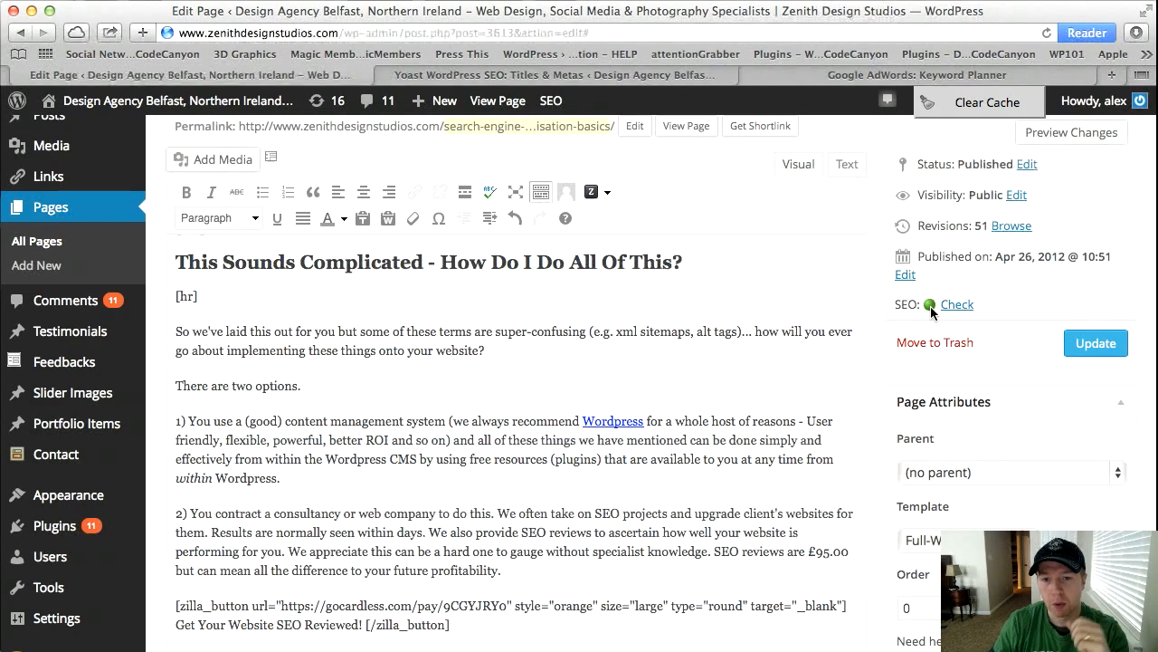
Return to the WordPress SEO by Yoast settings and open the Page Analysis for this page.
{"action": "scroll", "coordinate": [986, 414], "scroll_direction": "down", "scroll_amount": 5}
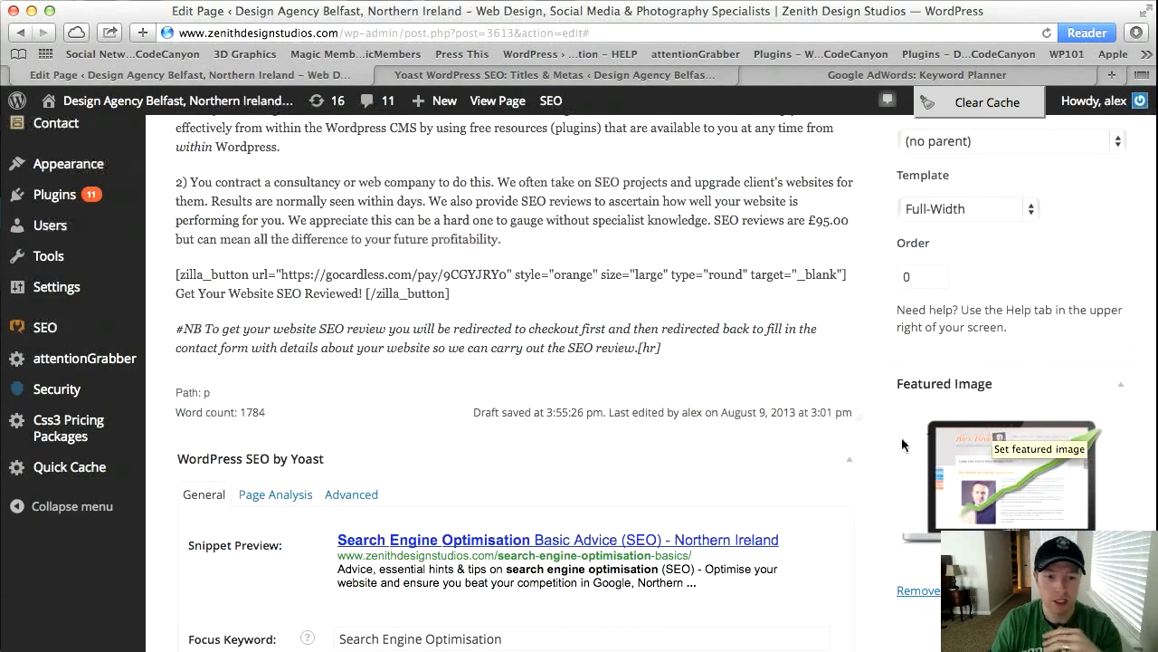
{"action": "scroll", "coordinate": [856, 460], "scroll_direction": "down", "scroll_amount": 3}
{"action": "scroll", "coordinate": [856, 457], "scroll_direction": "down", "scroll_amount": 2}
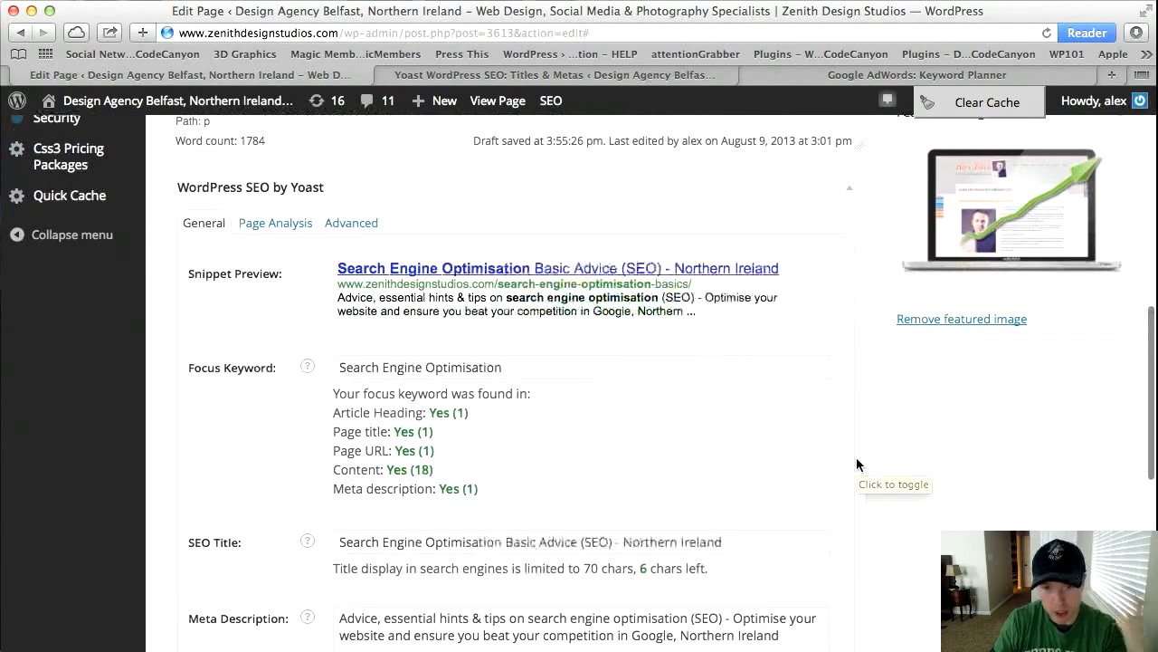
{"action": "left_click", "coordinate": [299, 225]}
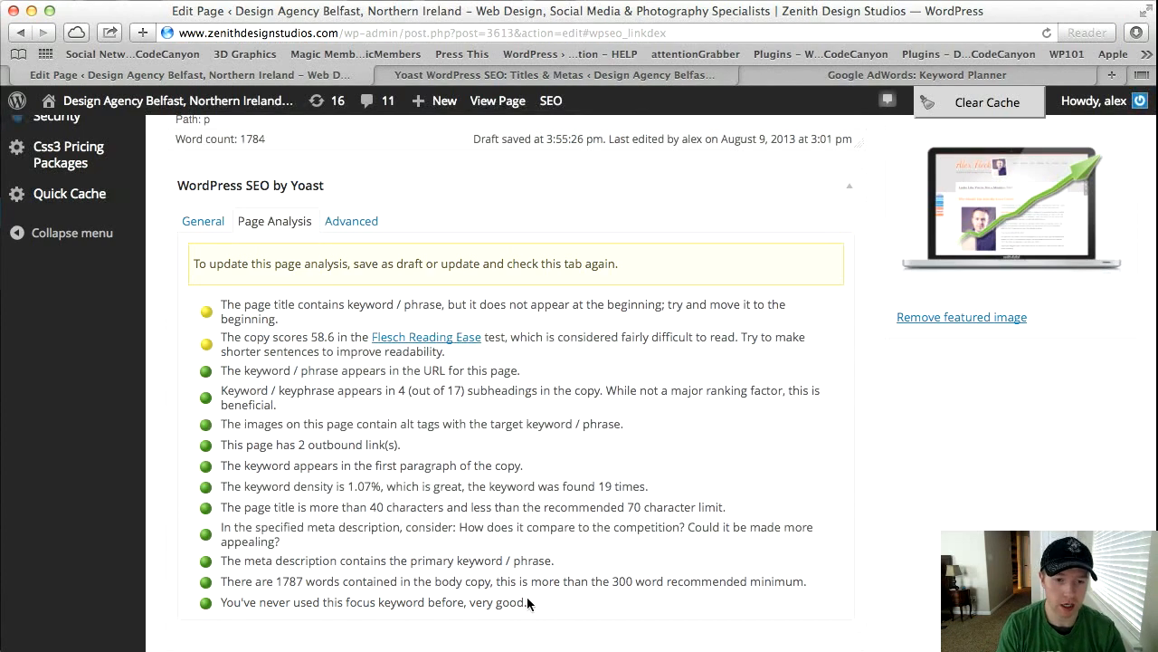
{"action": "scroll", "coordinate": [533, 601], "scroll_direction": "up", "scroll_amount": 1}
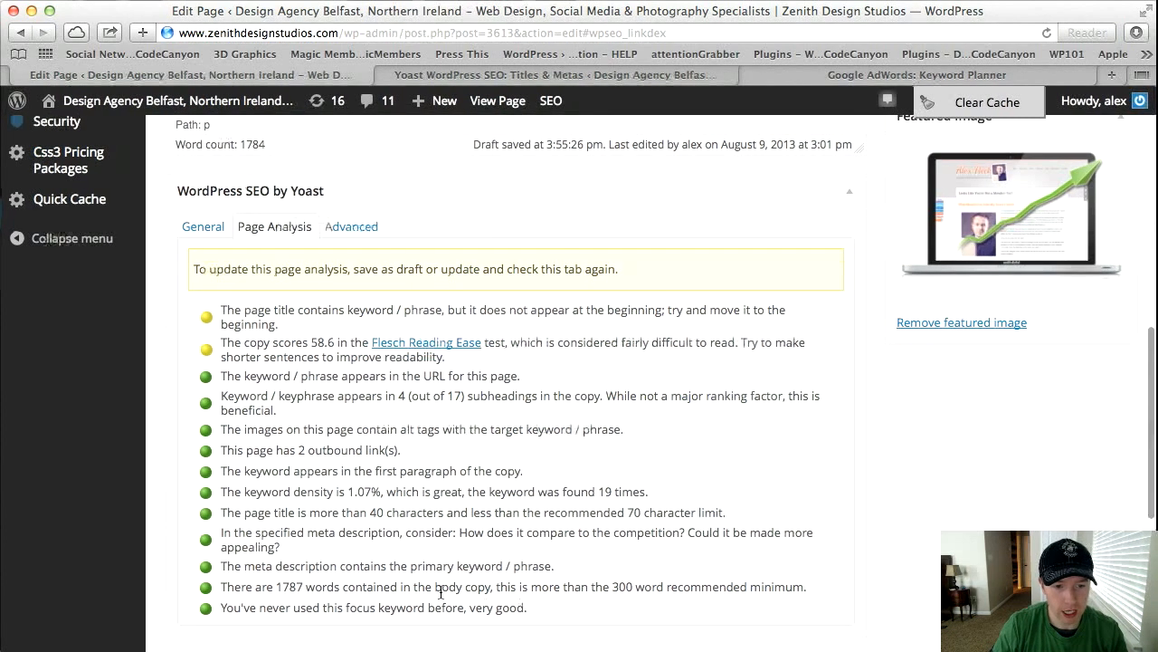
Highlight the analysis results for word count, meta description keyword, page title length, keyword density and outbound links, then deselect.
{"action": "left_click_drag", "start_coordinate": [278, 586], "coordinate": [343, 587]}
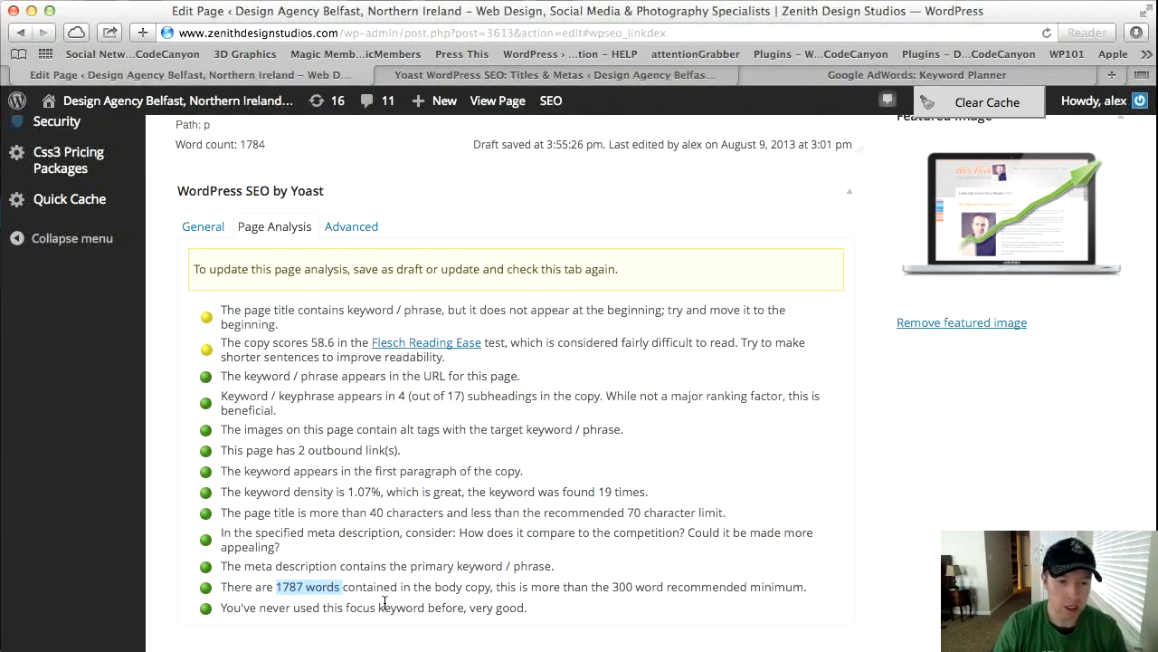
{"action": "left_click", "coordinate": [243, 568]}
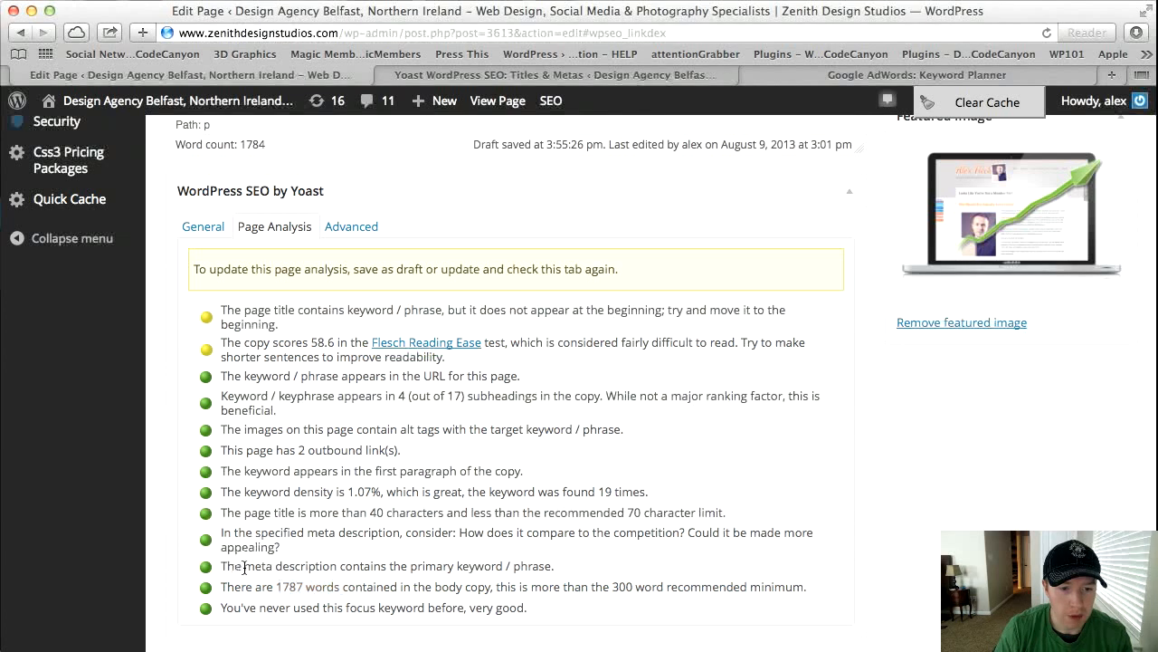
{"action": "left_click_drag", "start_coordinate": [244, 567], "coordinate": [503, 567]}
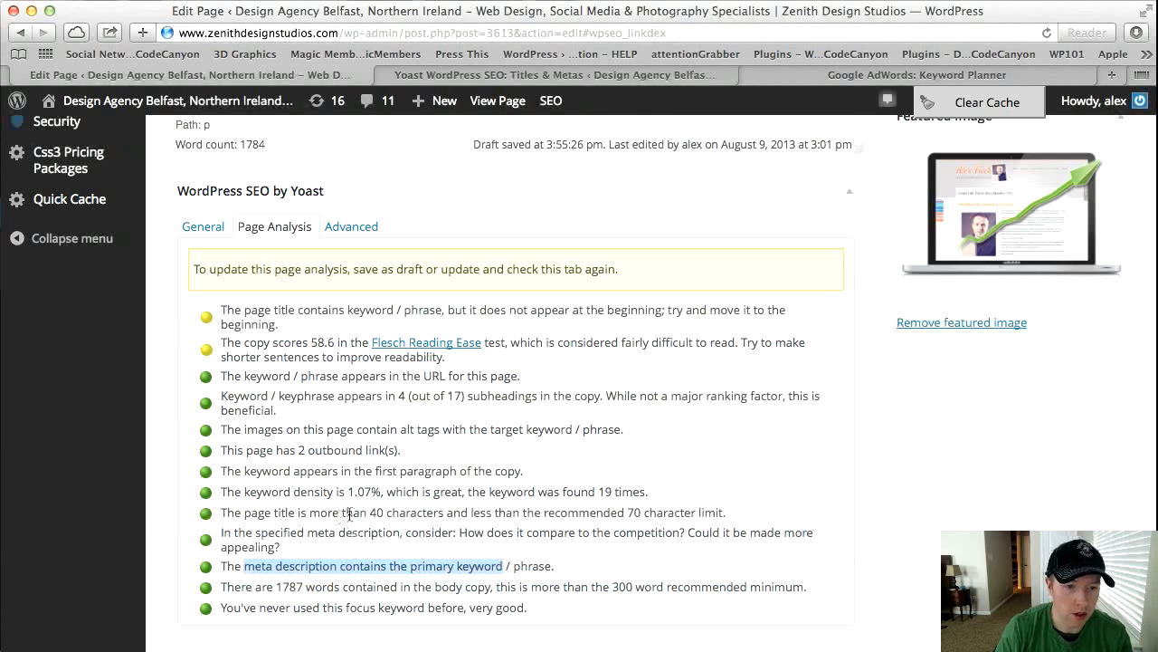
{"action": "left_click_drag", "start_coordinate": [370, 512], "coordinate": [597, 516]}
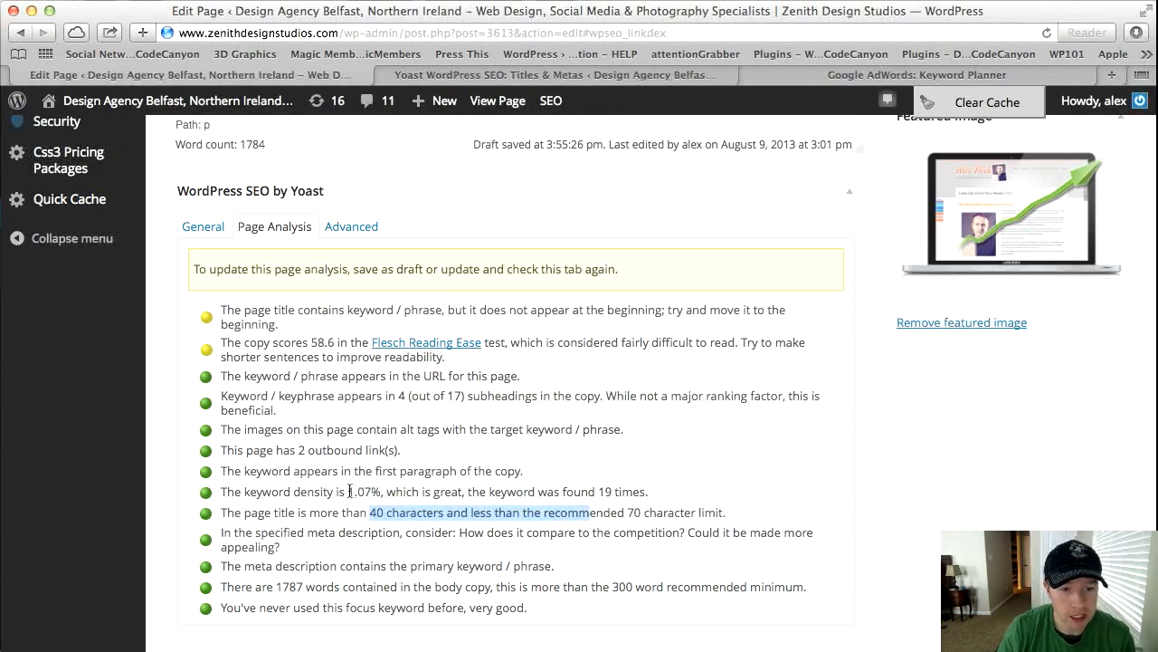
{"action": "left_click_drag", "start_coordinate": [348, 491], "coordinate": [380, 492]}
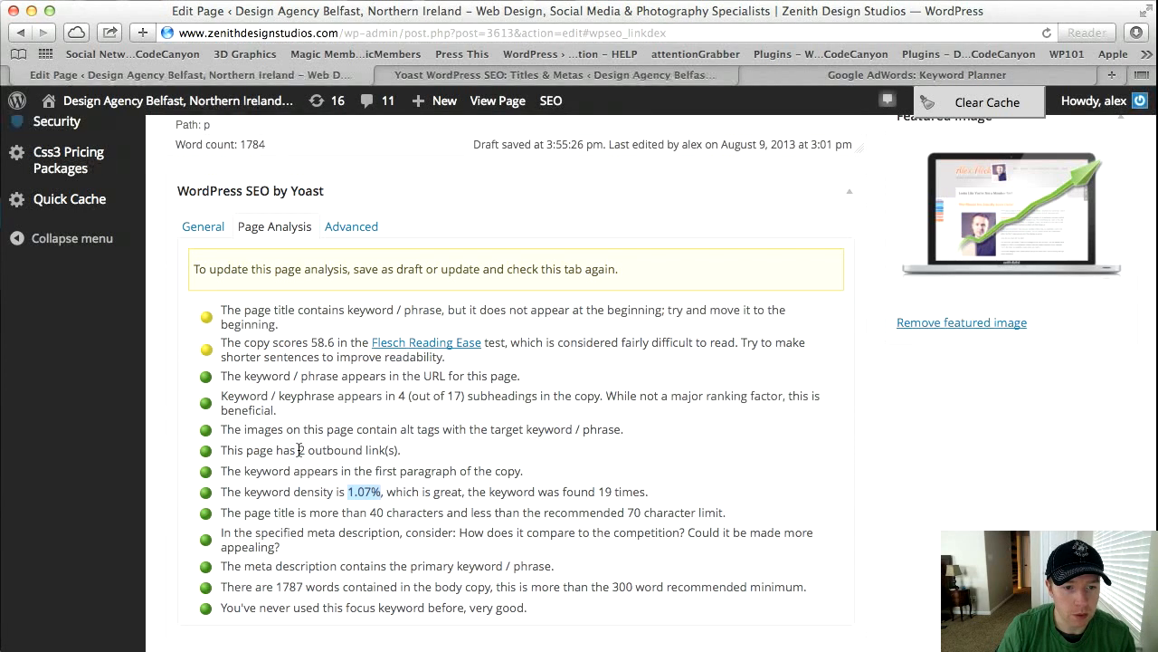
{"action": "left_click_drag", "start_coordinate": [299, 450], "coordinate": [394, 451]}
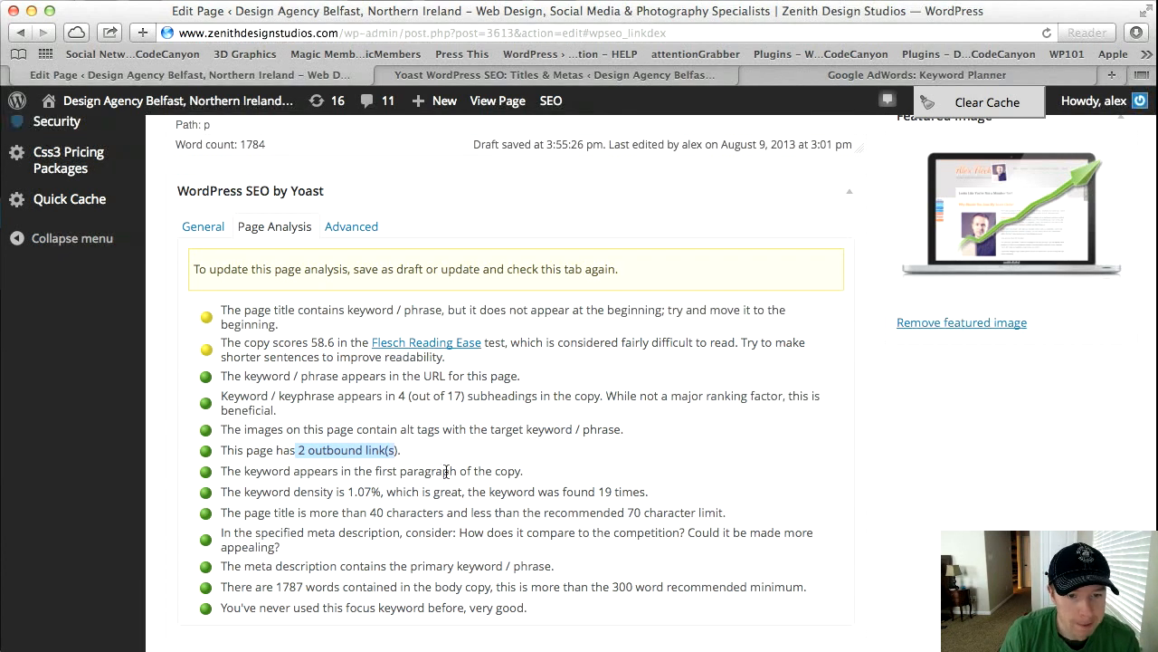
{"action": "left_click", "coordinate": [383, 480]}
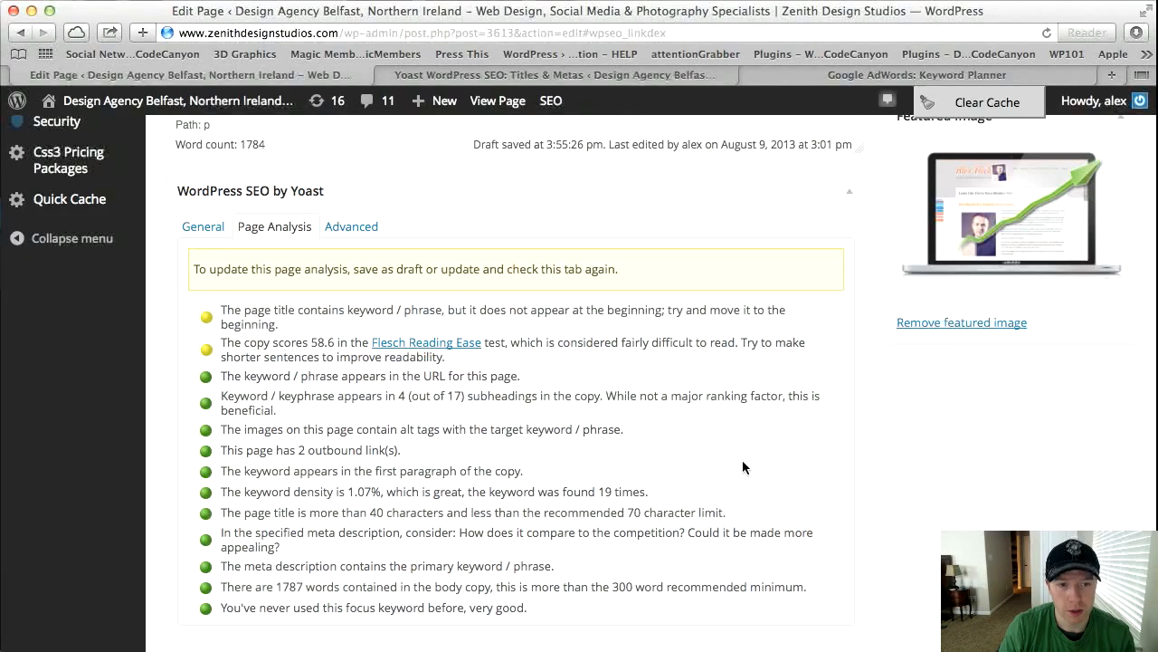
Insert "Search Engine Optimisation is highly important." at the start of the page's first paragraph and update the page.
{"action": "scroll", "coordinate": [773, 474], "scroll_direction": "up", "scroll_amount": 10}
{"action": "scroll", "coordinate": [554, 370], "scroll_direction": "up", "scroll_amount": 15}
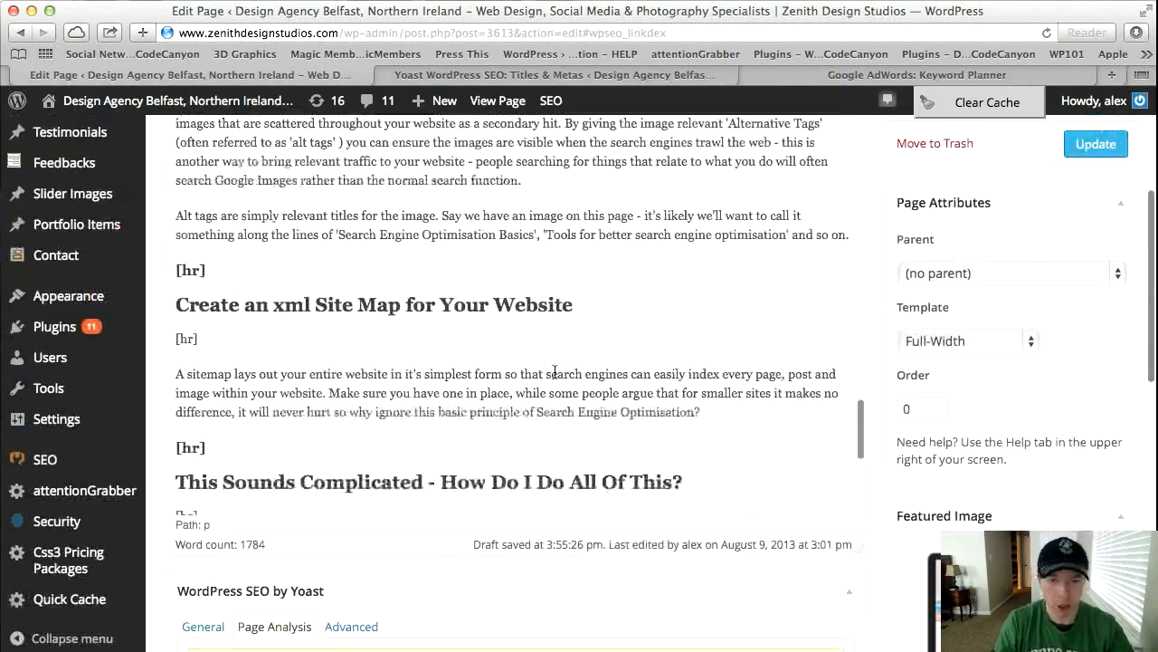
{"action": "scroll", "coordinate": [555, 370], "scroll_direction": "up", "scroll_amount": 15}
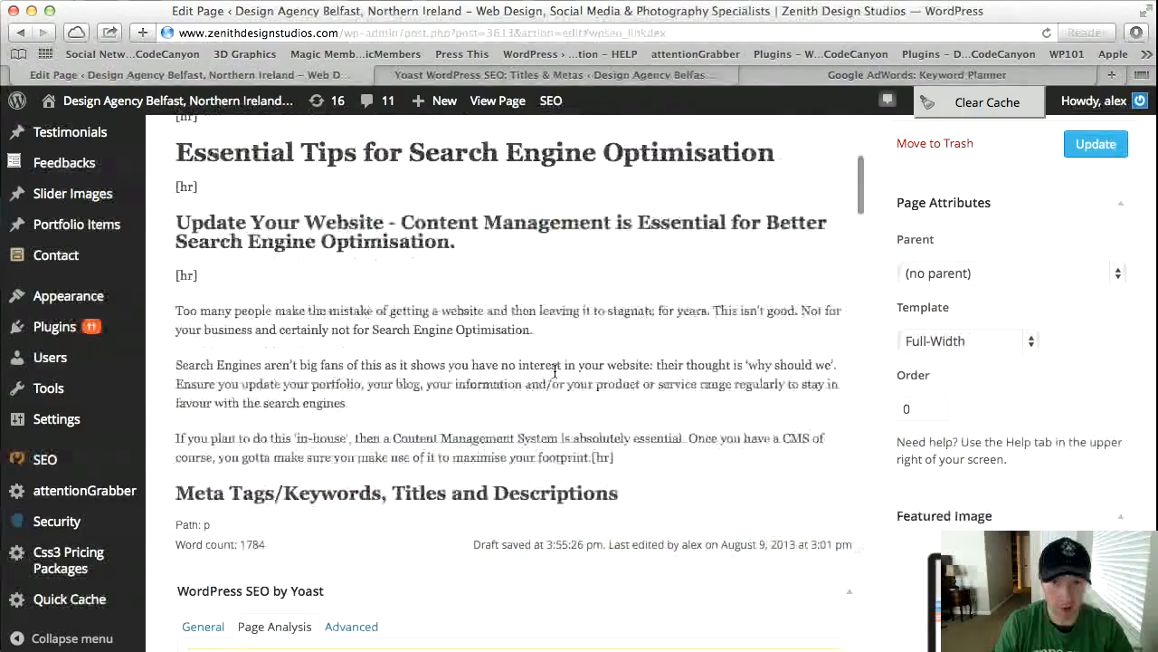
{"action": "scroll", "coordinate": [555, 370], "scroll_direction": "up", "scroll_amount": 8}
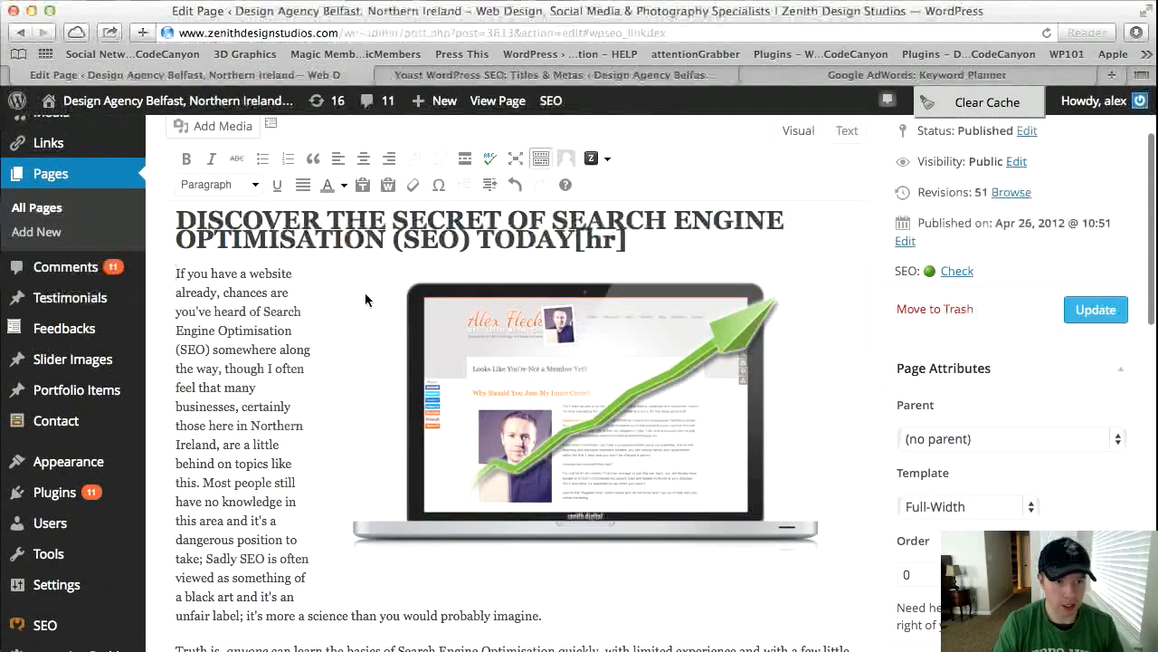
{"action": "type", "text": "Search Engine Opti"}
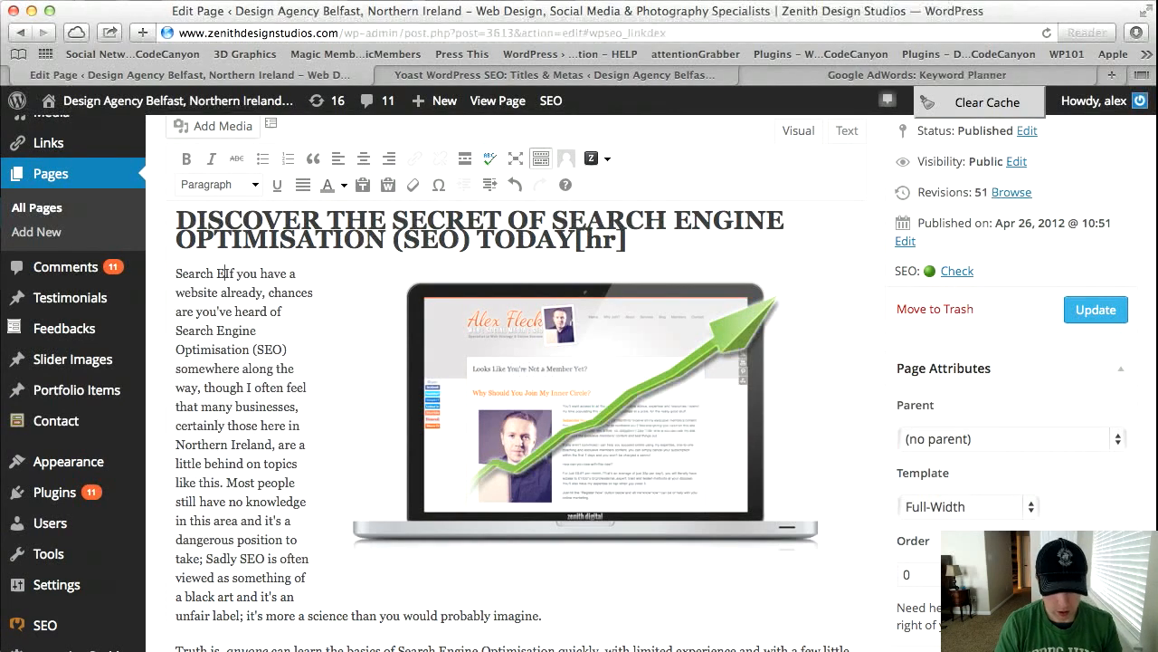
{"action": "type", "text": "misation is high"}
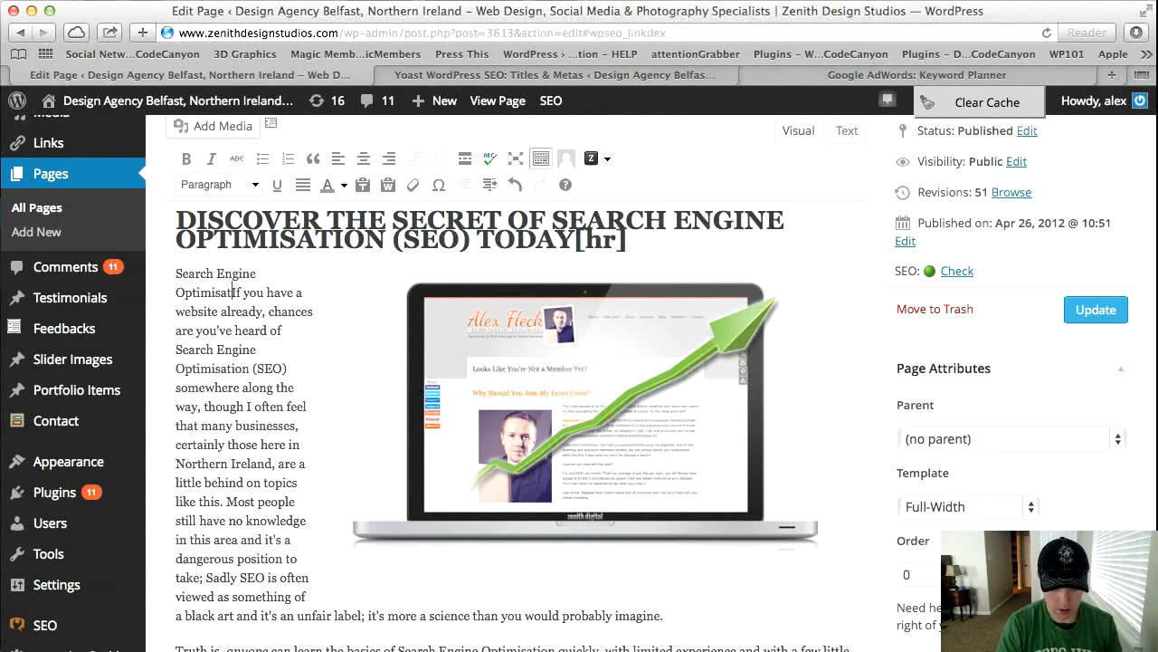
{"action": "type", "text": "ly important."}
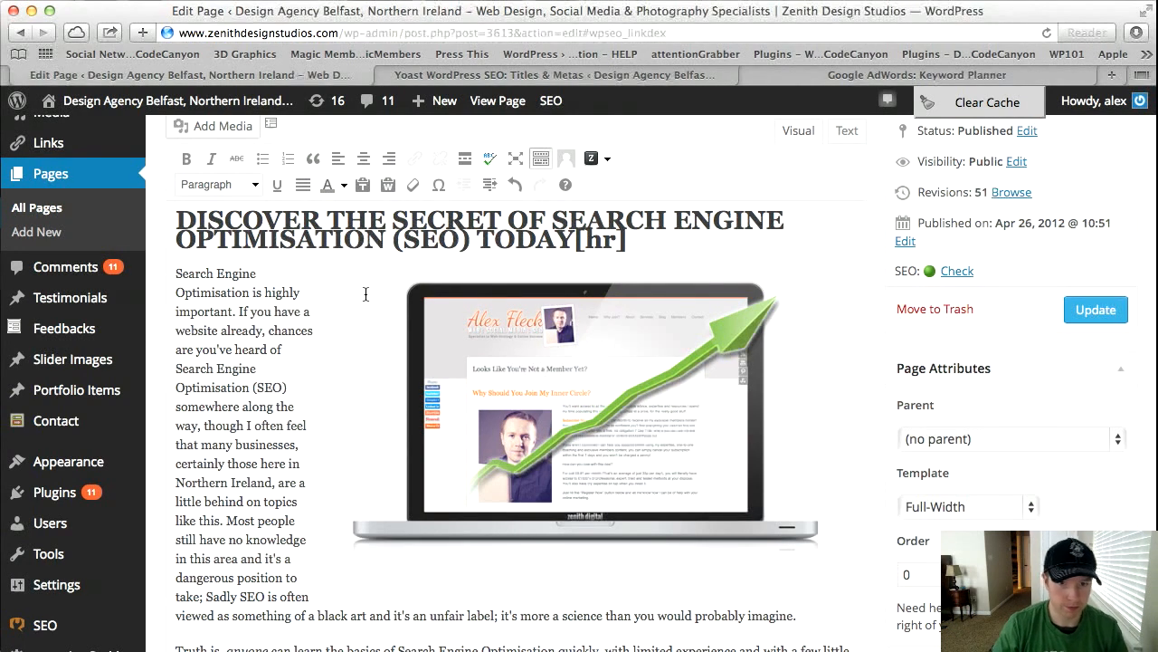
{"action": "left_click", "coordinate": [1108, 316]}
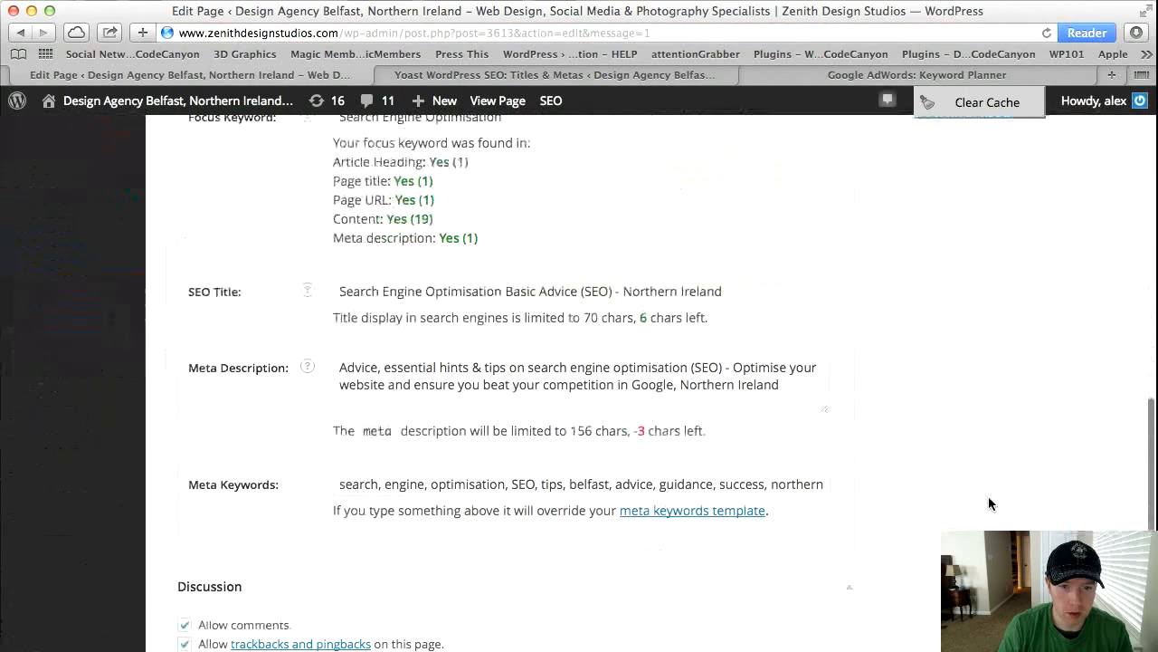
Review the focus keyword results, open the refreshed Page Analysis and highlight the copy's Flesch Reading Ease score.
{"action": "scroll", "coordinate": [989, 496], "scroll_direction": "up", "scroll_amount": 5}
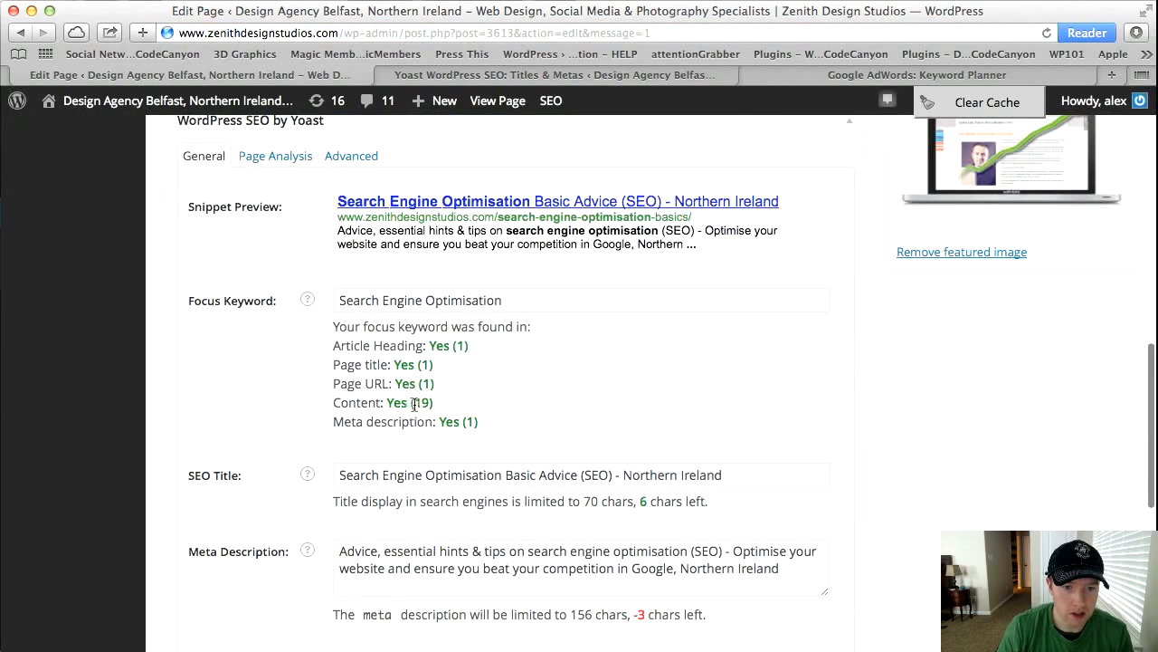
{"action": "scroll", "coordinate": [220, 233], "scroll_direction": "up", "scroll_amount": 2}
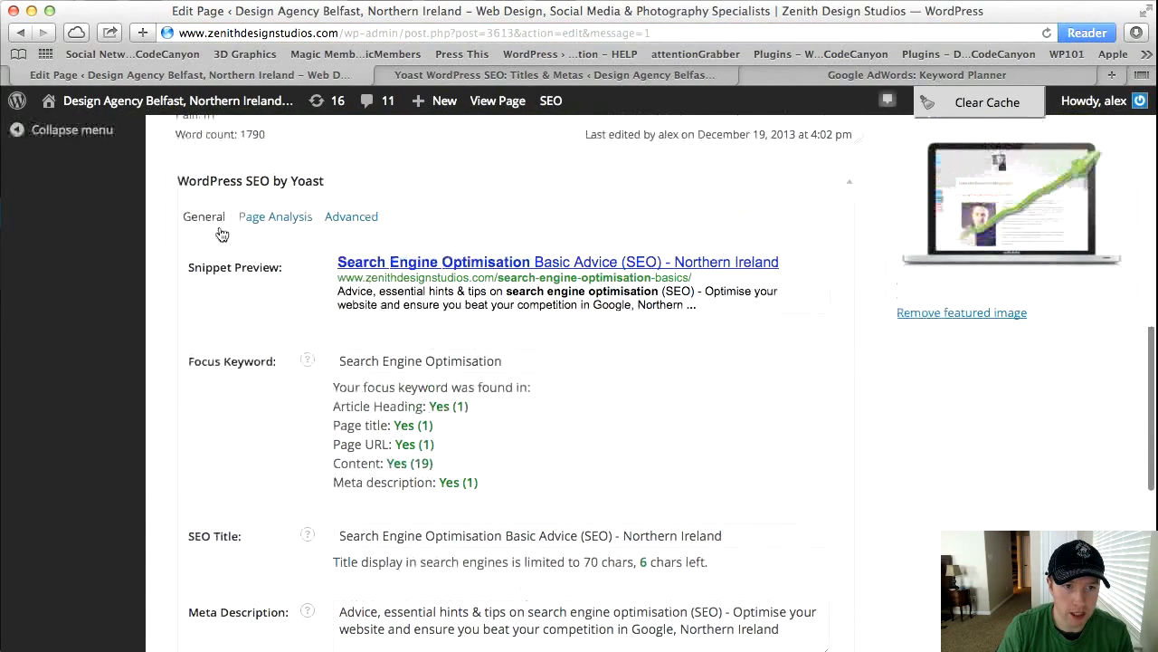
{"action": "left_click", "coordinate": [267, 217]}
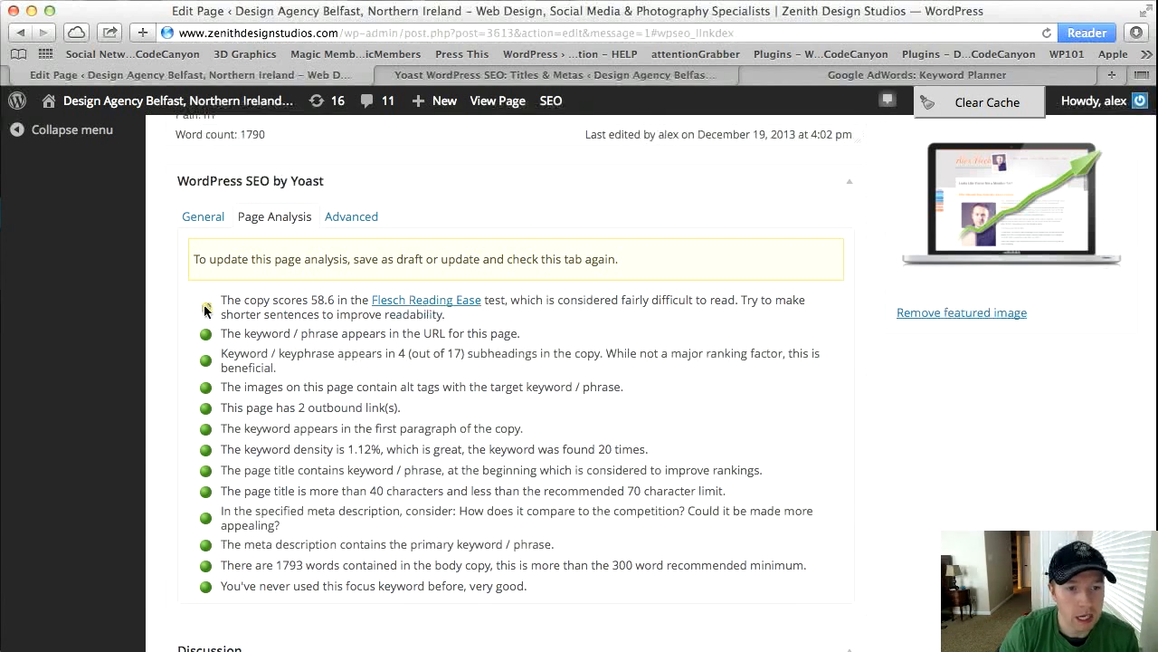
{"action": "left_click_drag", "start_coordinate": [221, 300], "coordinate": [341, 304]}
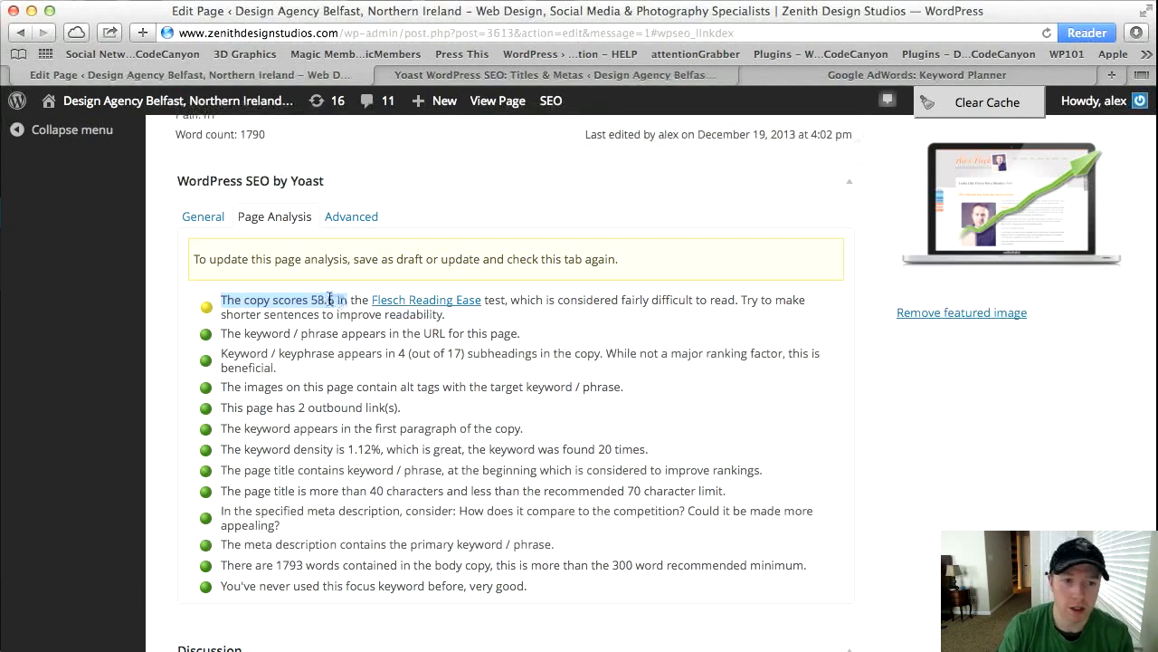
{"action": "left_click", "coordinate": [333, 299]}
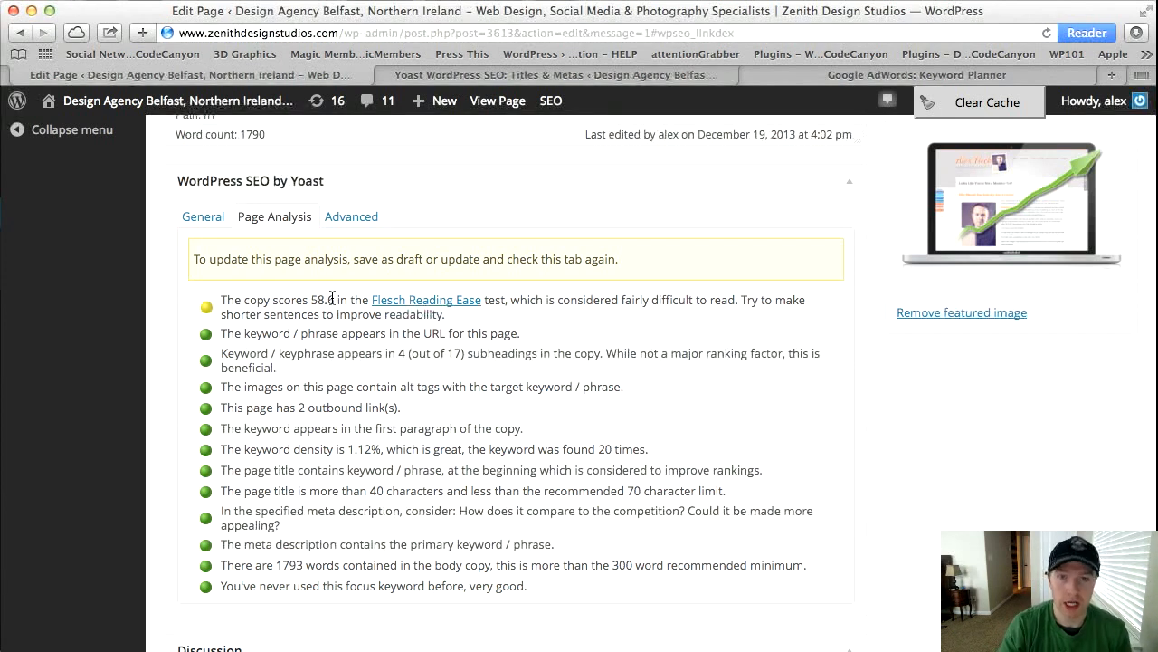
{"action": "left_click_drag", "start_coordinate": [334, 299], "coordinate": [224, 297]}
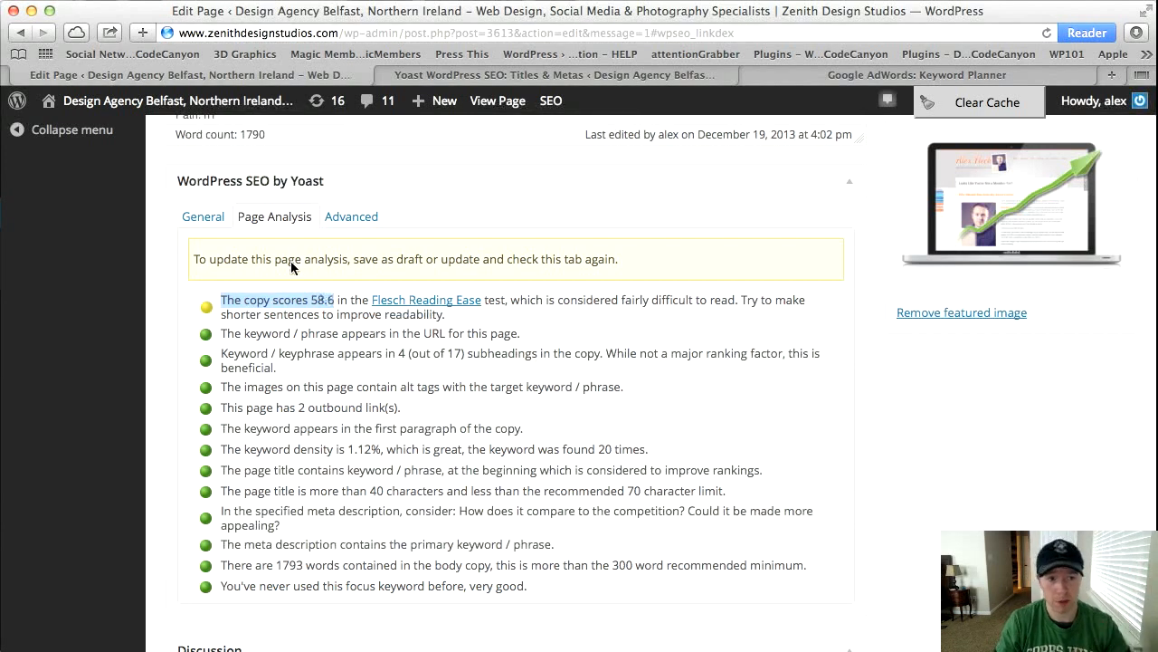
View the page's Advanced and General SEO settings and return to its Page Analysis.
{"action": "left_click", "coordinate": [344, 219]}
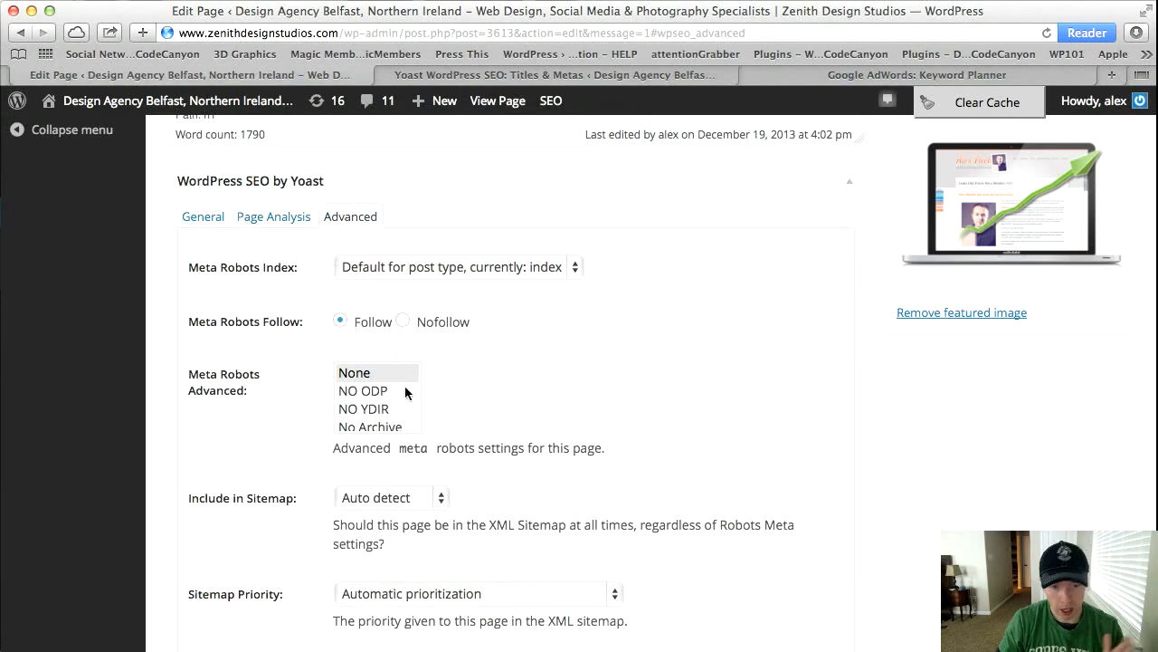
{"action": "left_click", "coordinate": [280, 219]}
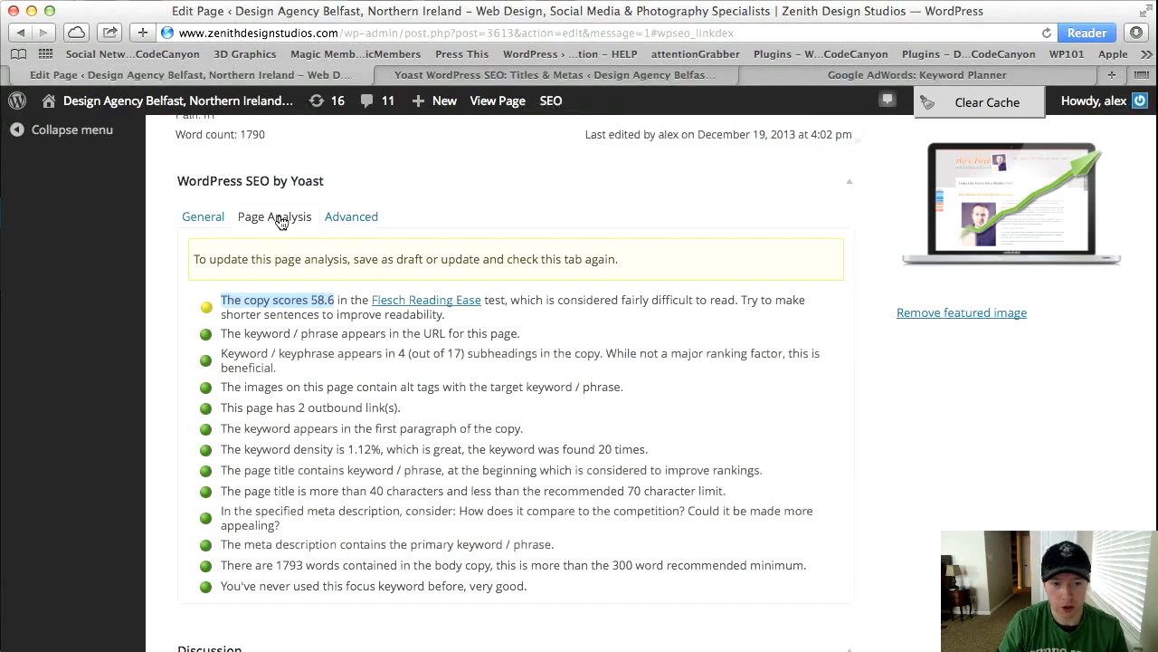
{"action": "left_click", "coordinate": [206, 222]}
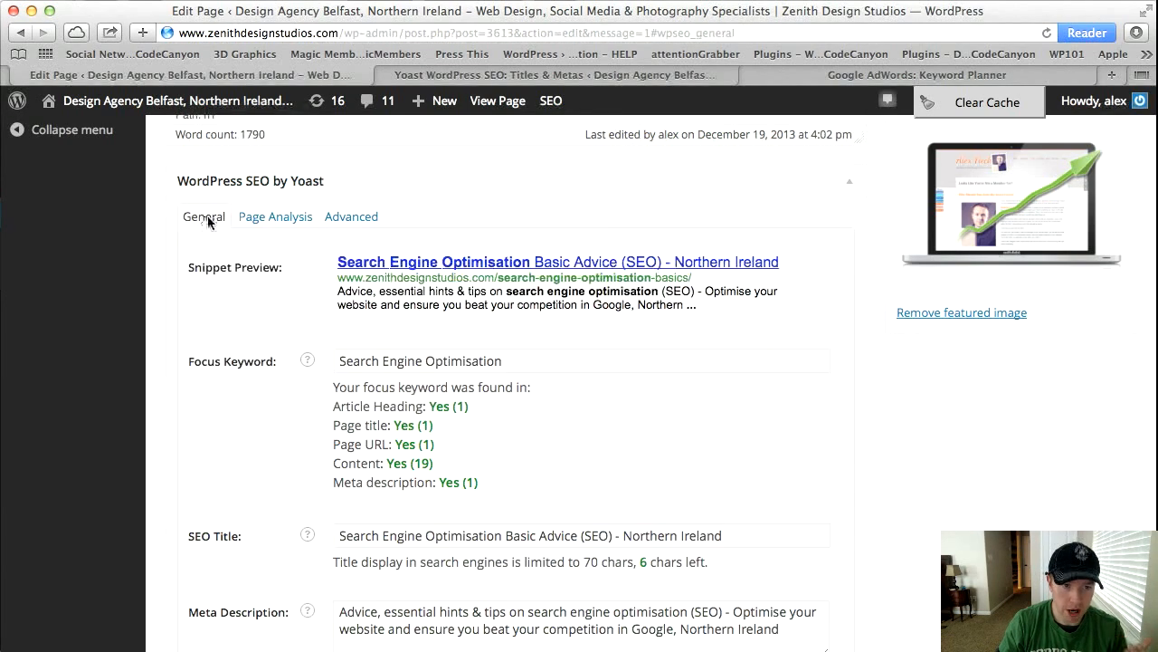
{"action": "left_click", "coordinate": [254, 221]}
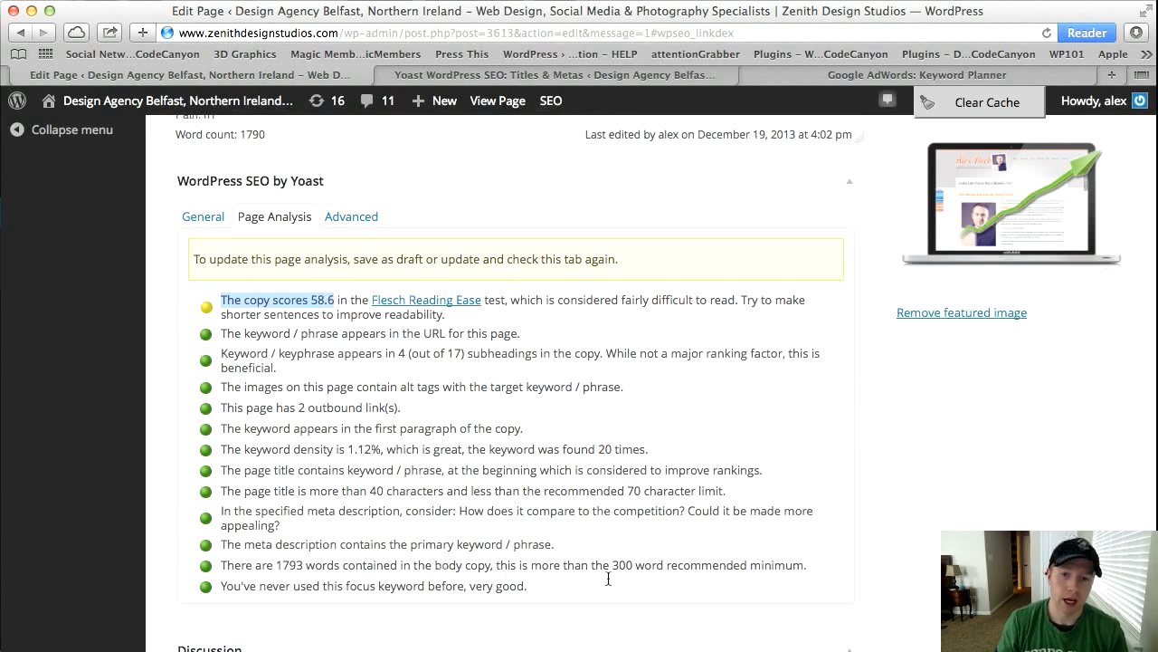
Visit the live site from the page editor and open its Web Packages page to check the SEO status indicator.
{"action": "scroll", "coordinate": [910, 519], "scroll_direction": "up", "scroll_amount": 1}
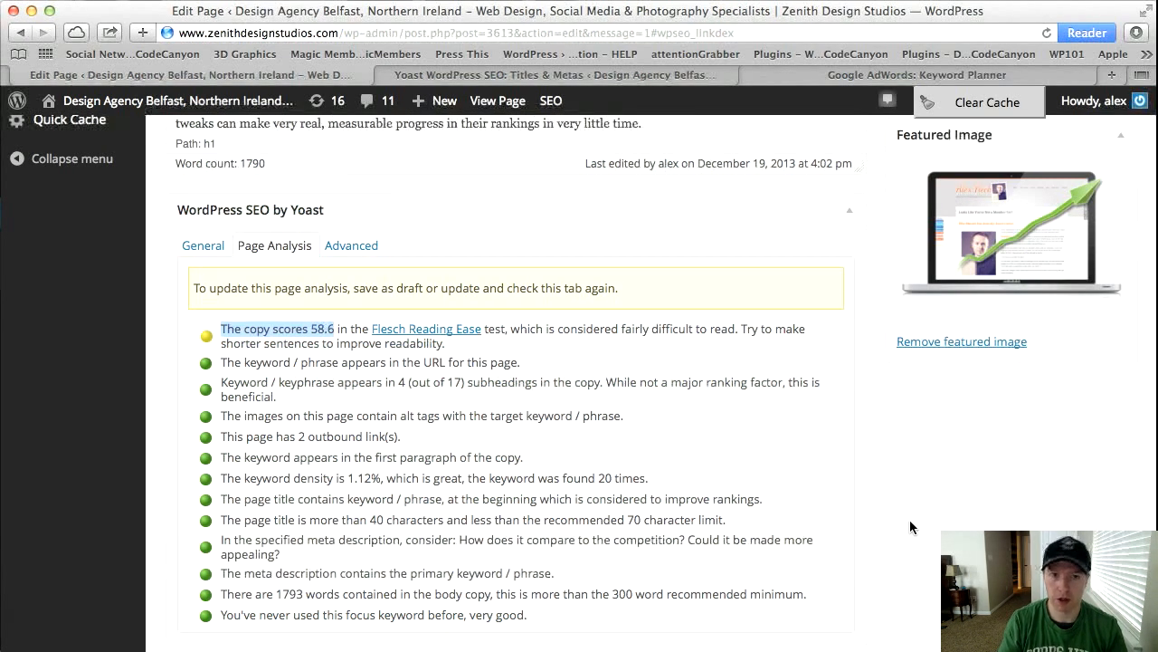
{"action": "scroll", "coordinate": [894, 521], "scroll_direction": "up", "scroll_amount": 15}
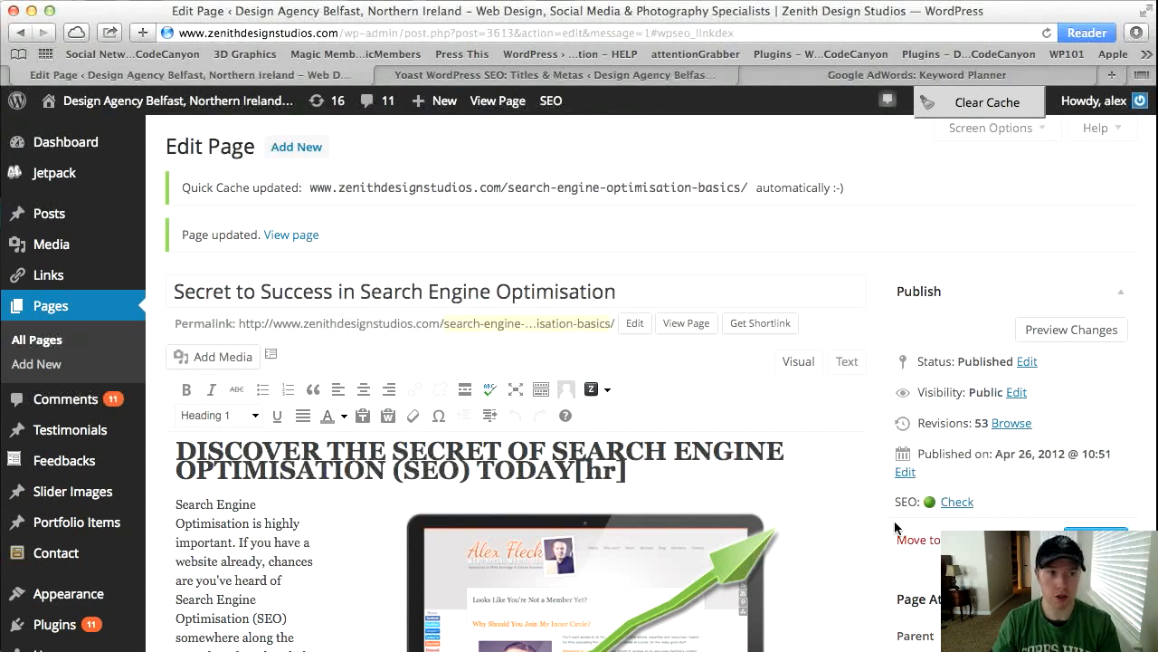
{"action": "mouse_move", "coordinate": [43, 221]}
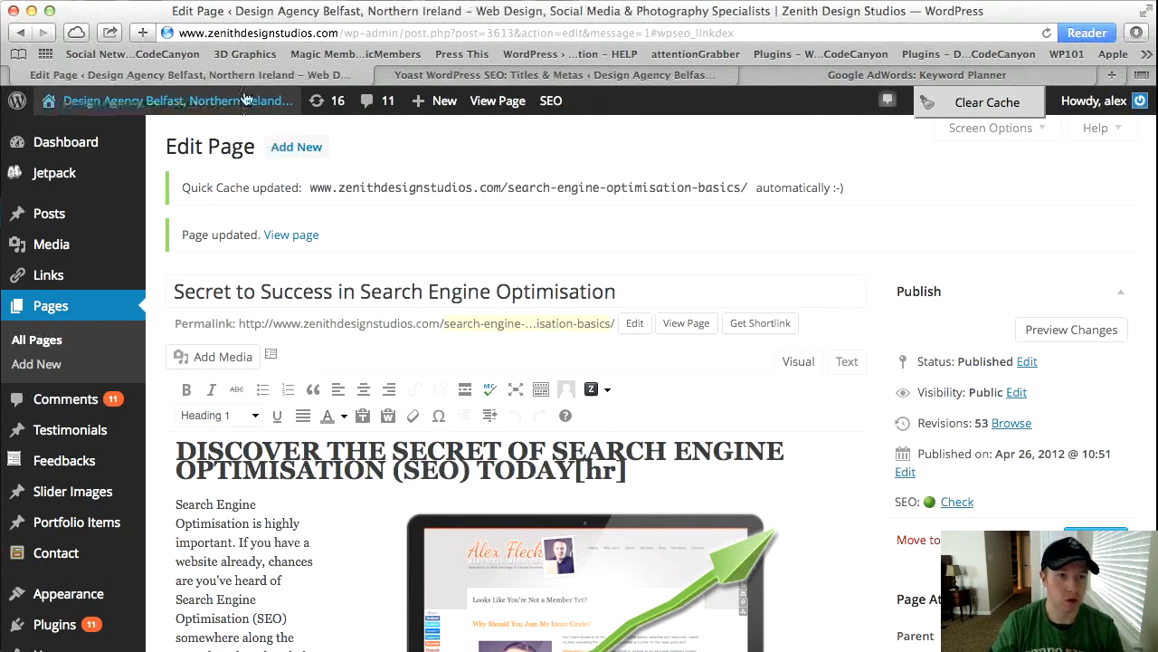
{"action": "mouse_move", "coordinate": [245, 100]}
{"action": "left_click", "coordinate": [94, 133]}
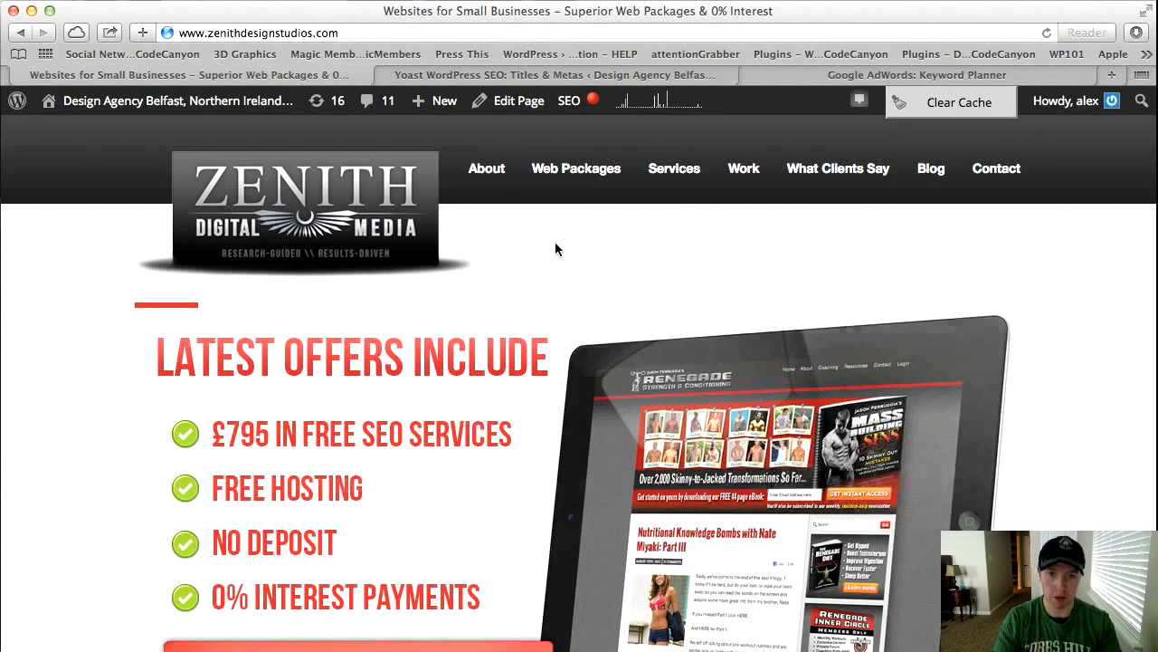
{"action": "left_click", "coordinate": [567, 166]}
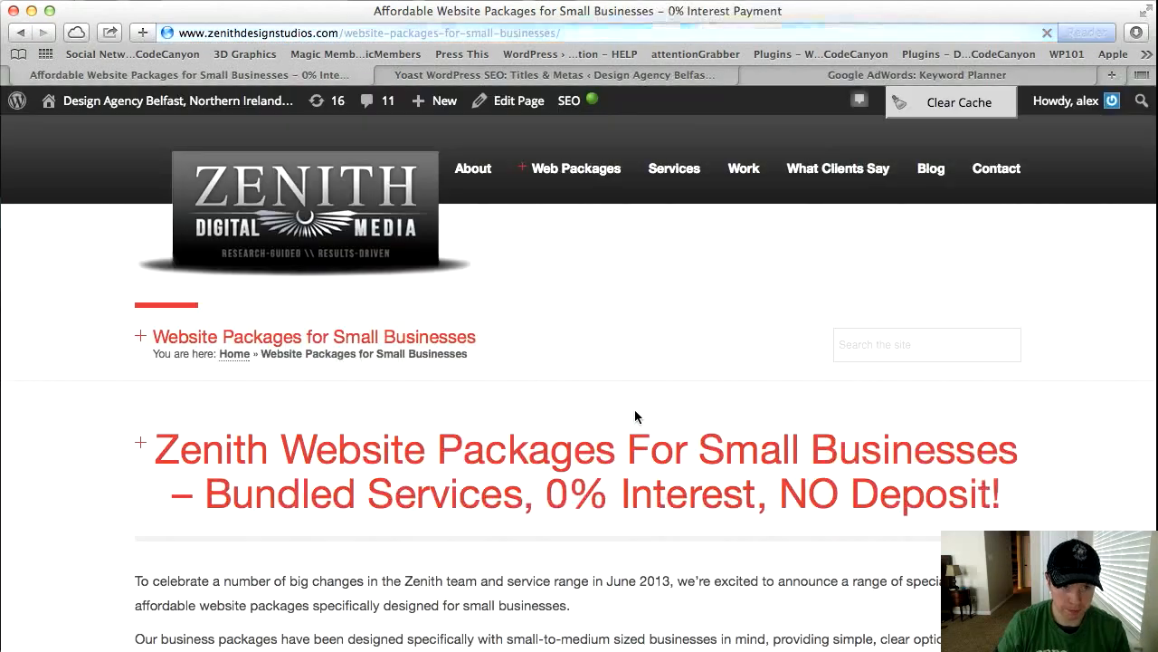
{"action": "mouse_move", "coordinate": [586, 109]}
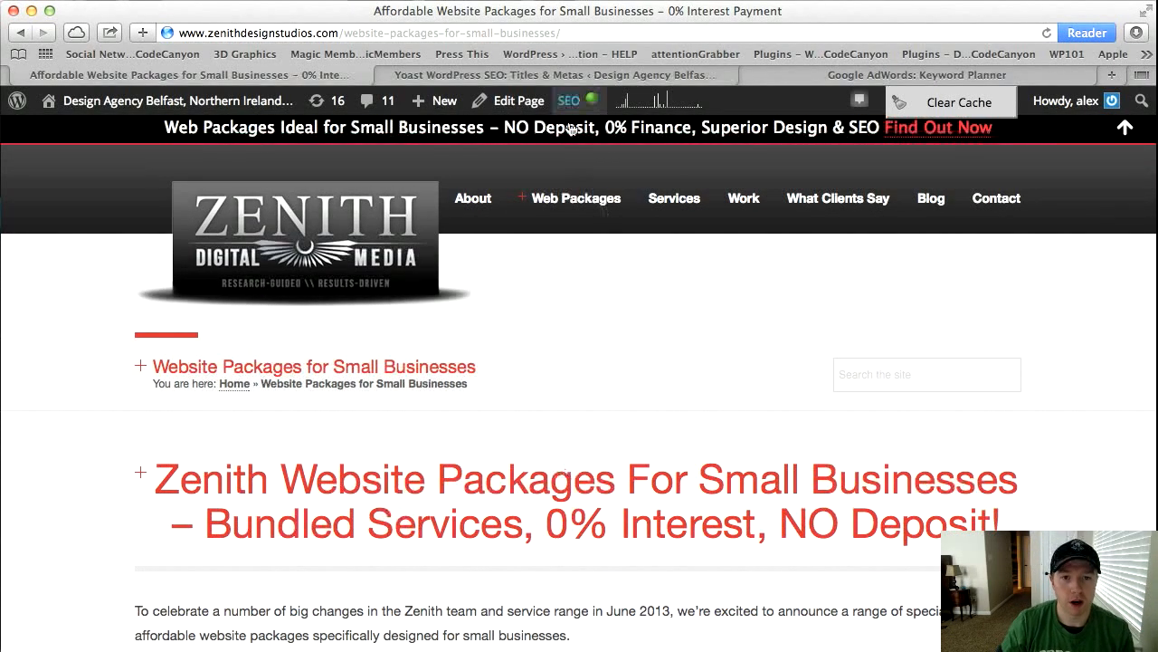
Return to the Yoast Titles & Metas settings and review the title, sitewide meta and head clean-up options.
{"action": "left_click", "coordinate": [559, 76]}
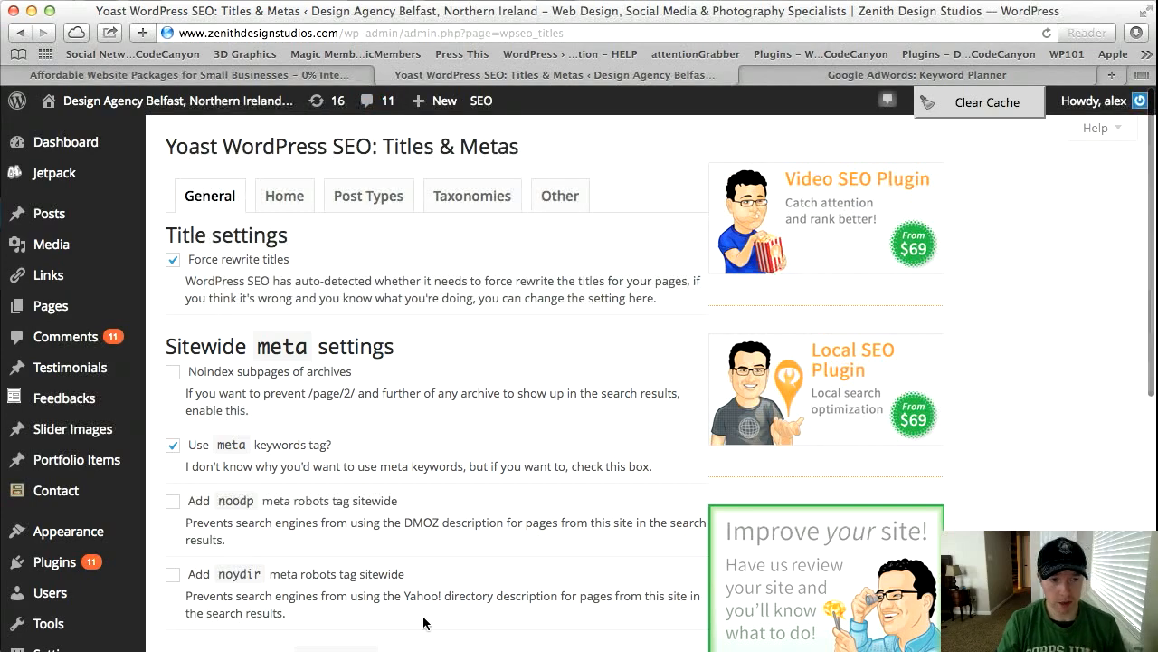
{"action": "scroll", "coordinate": [496, 581], "scroll_direction": "down", "scroll_amount": 2}
{"action": "scroll", "coordinate": [496, 581], "scroll_direction": "up", "scroll_amount": 2}
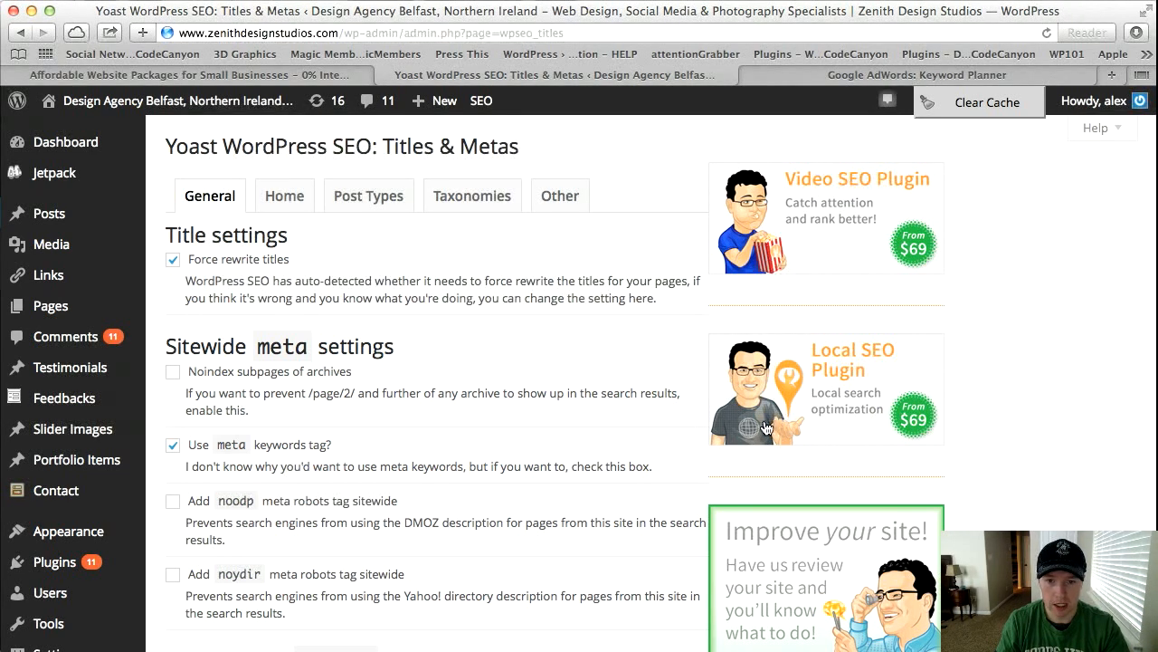
{"action": "scroll", "coordinate": [763, 430], "scroll_direction": "down", "scroll_amount": 3}
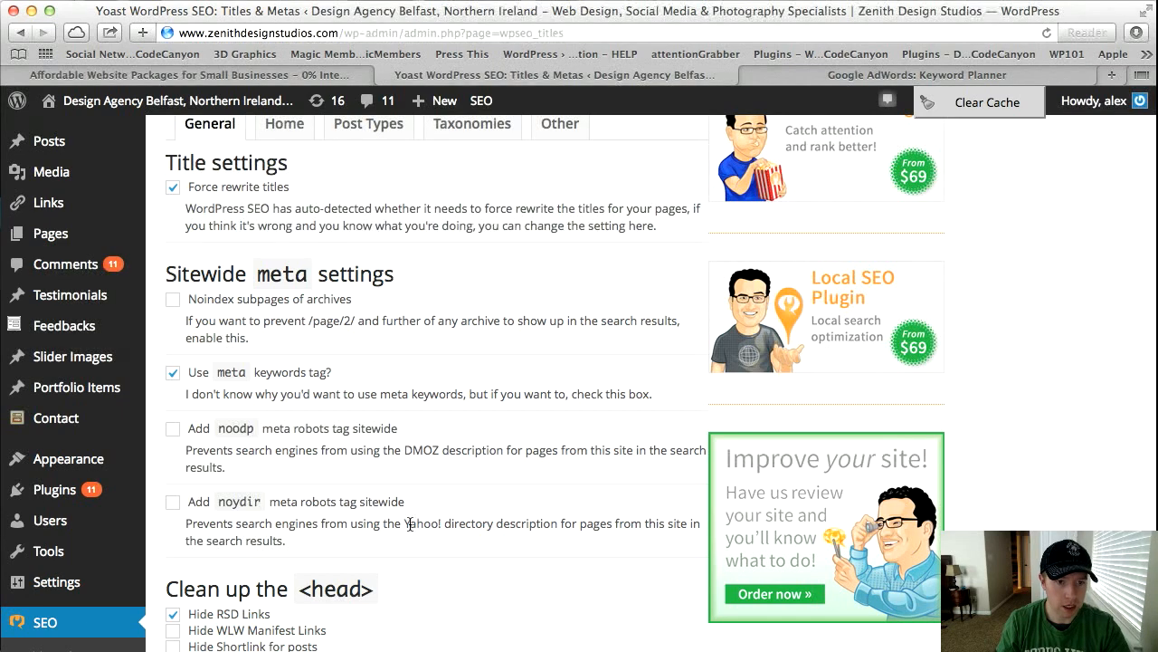
{"action": "scroll", "coordinate": [409, 523], "scroll_direction": "down", "scroll_amount": 5}
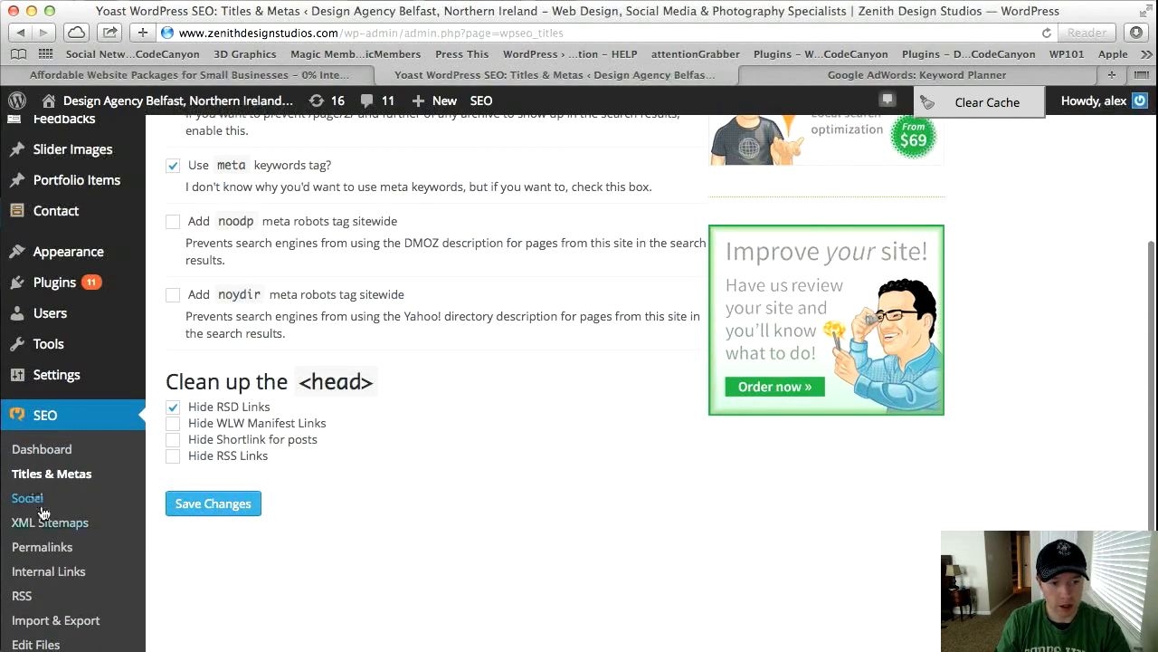